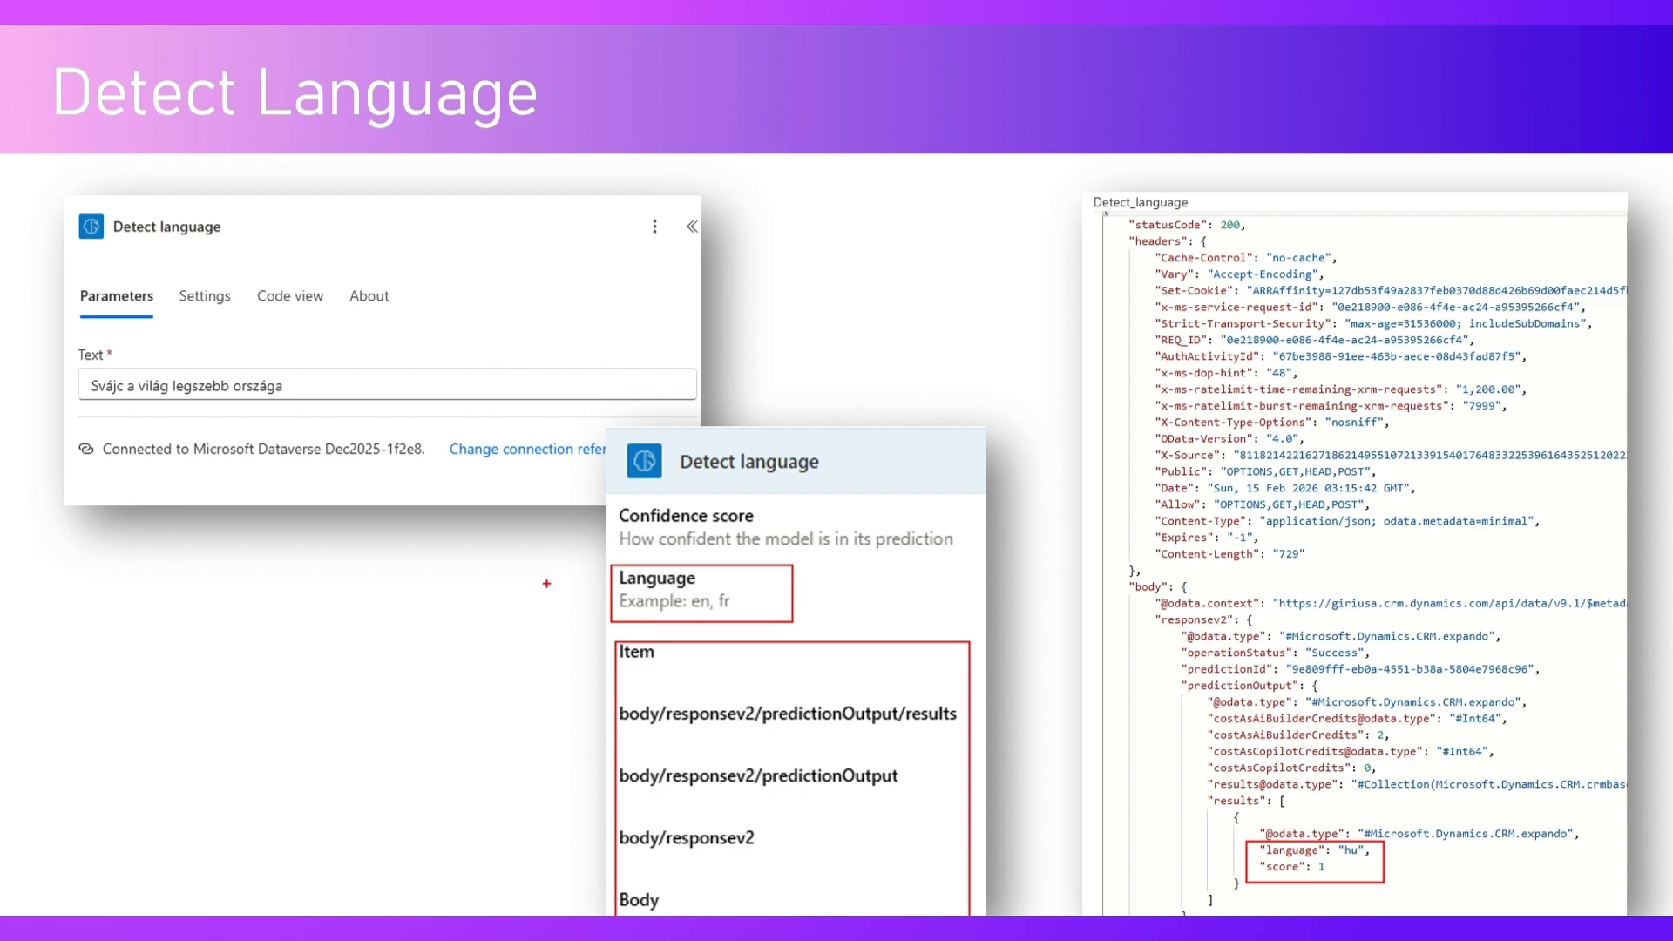
mouse_move(546, 583)
left_mouse_down()
mouse_move(545, 545)
mouse_move(598, 531)
mouse_move(589, 556)
left_mouse_up()
left_click_drag(164, 414, 244, 401)
mouse_move(1105, 817)
left_mouse_down()
mouse_move(1237, 856)
mouse_move(1211, 869)
left_mouse_up()
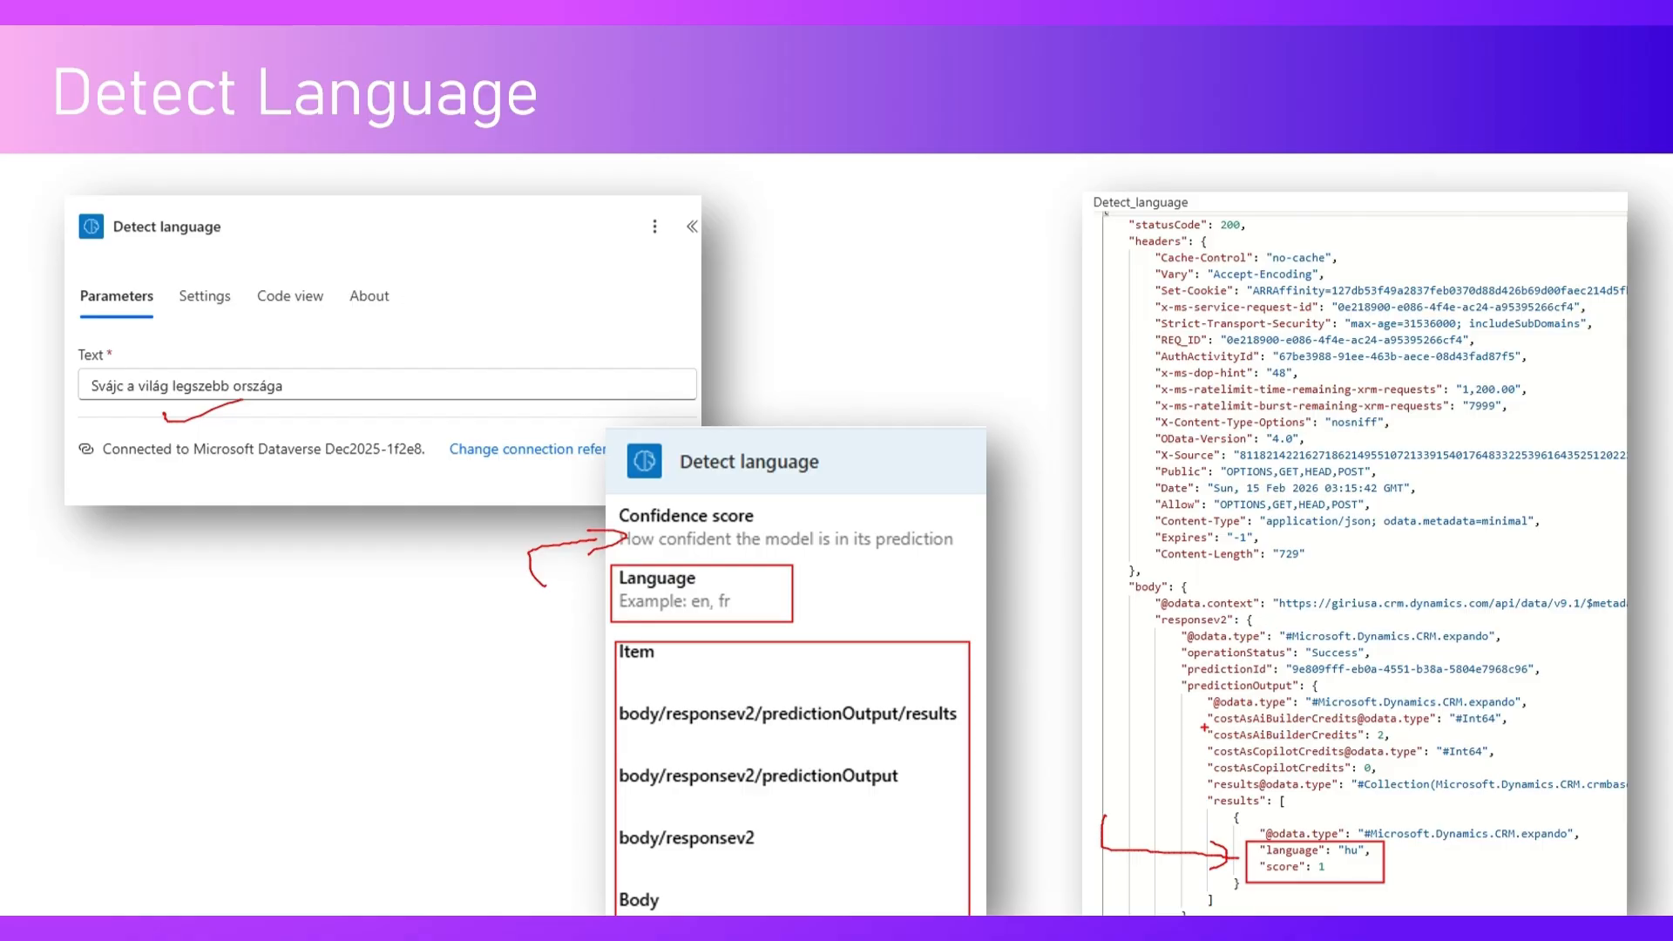
left_click_drag(1205, 725, 1412, 746)
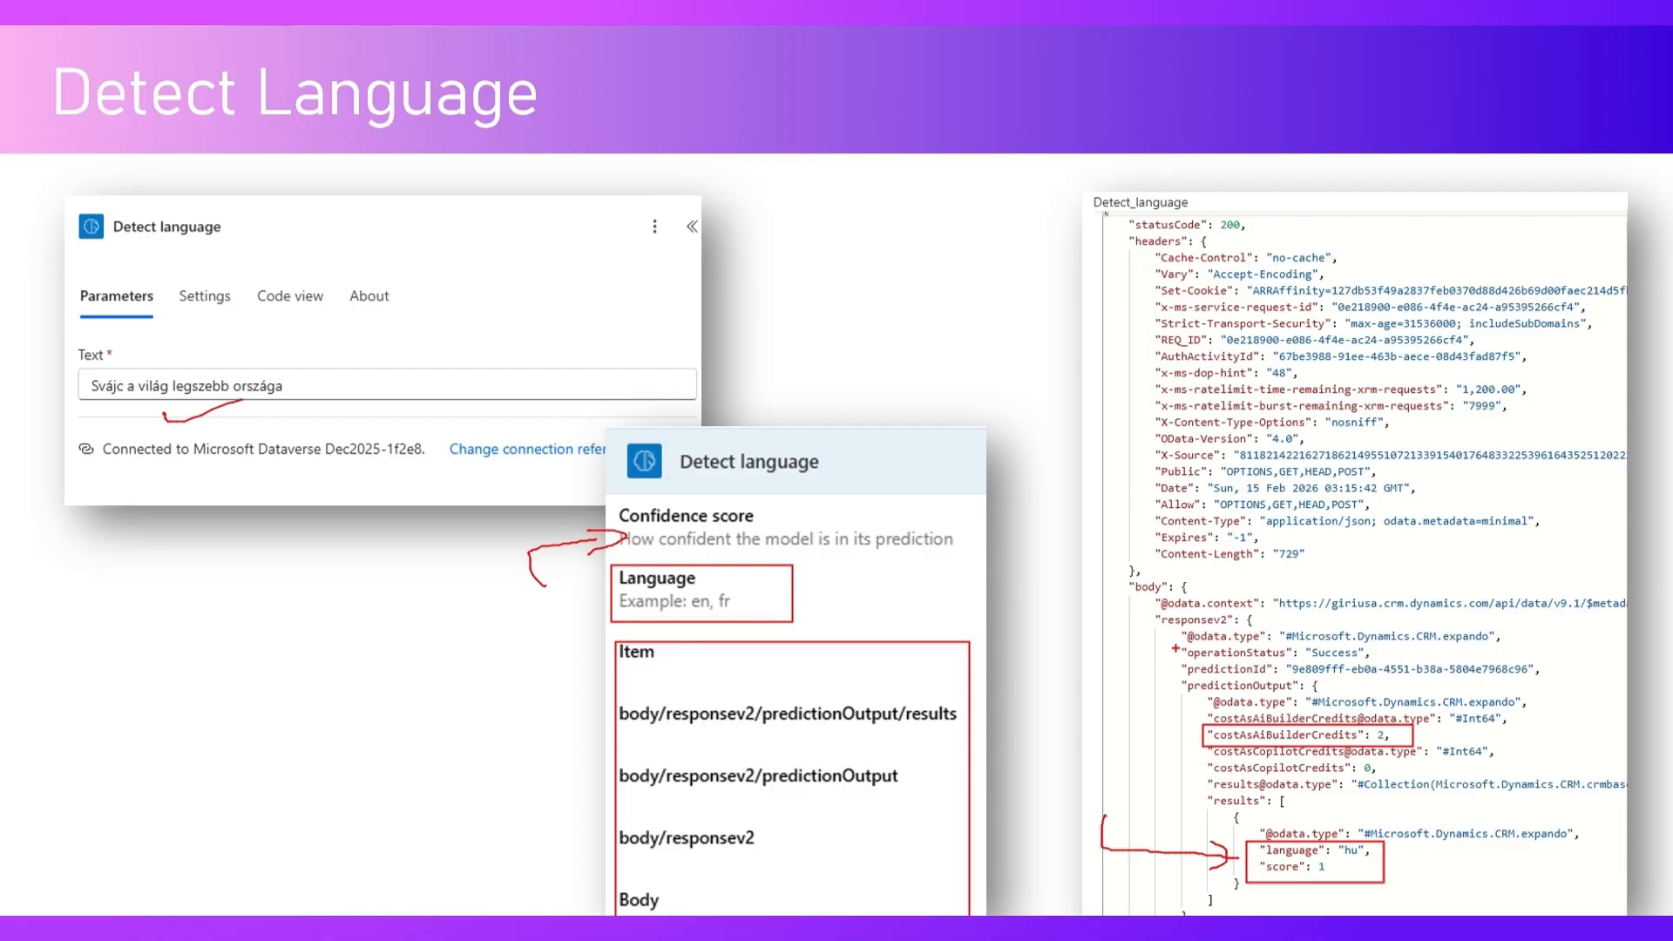
left_click_drag(1176, 648, 1398, 664)
left_click_drag(1360, 681, 1474, 681)
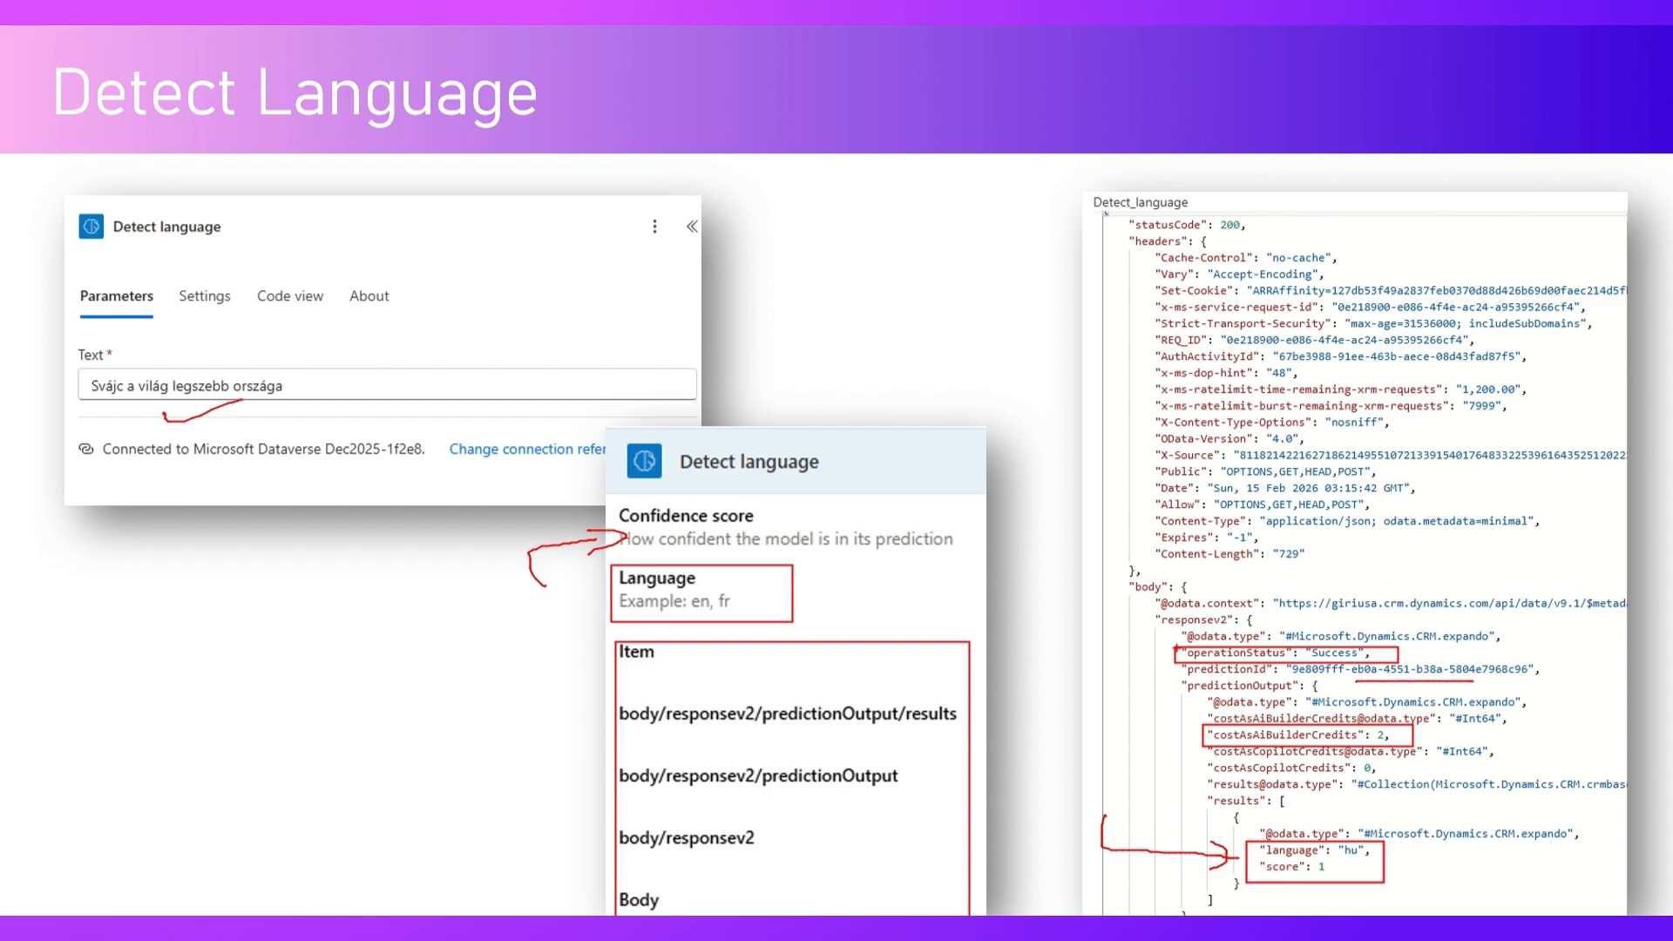
mouse_move(1162, 609)
left_mouse_down()
mouse_move(1132, 634)
mouse_move(1272, 633)
mouse_move(1170, 609)
mouse_move(1174, 683)
left_mouse_up()
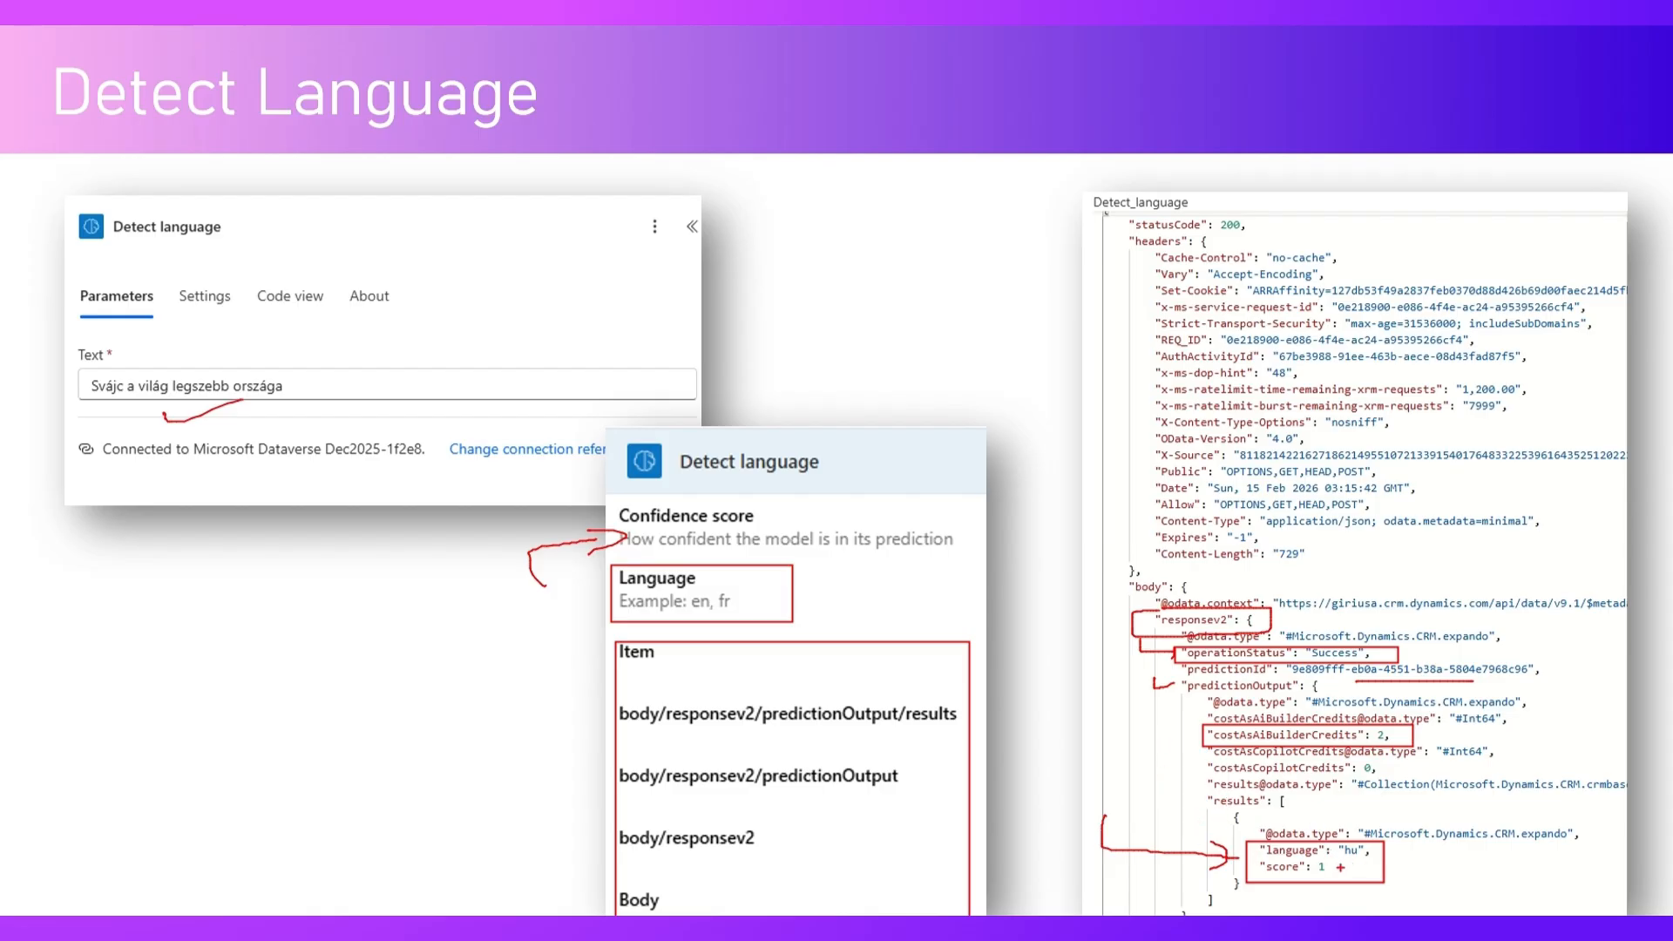
left_click_drag(1375, 850, 1422, 831)
left_click_drag(1349, 871, 1411, 845)
key("Escape")
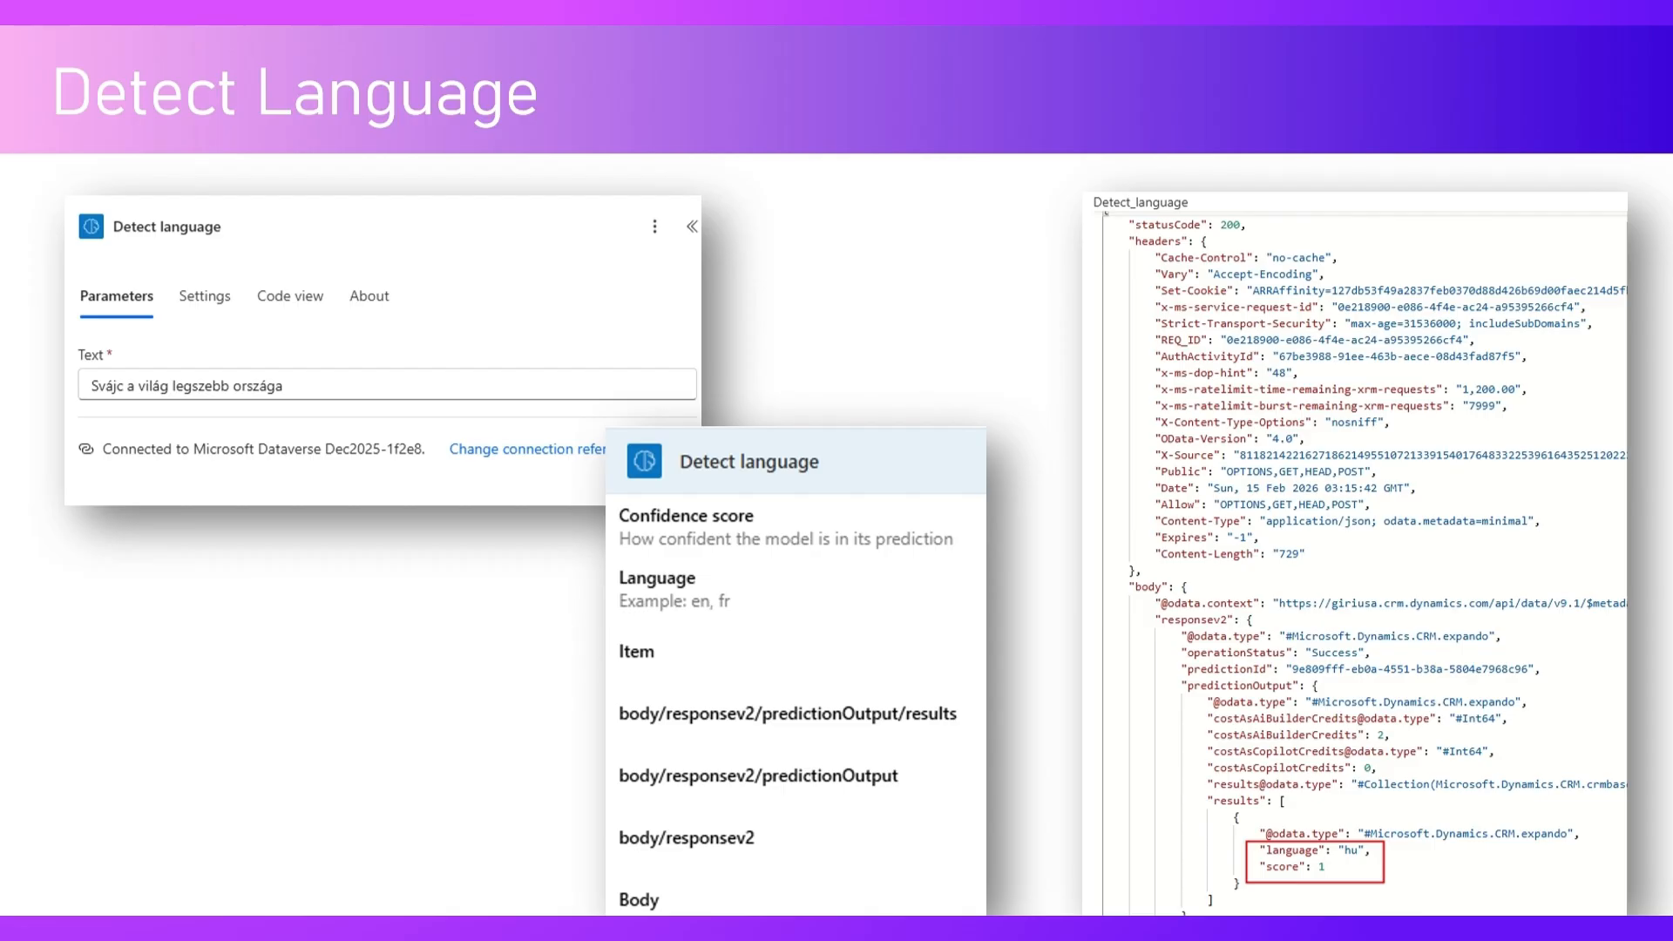
left_click(935, 364)
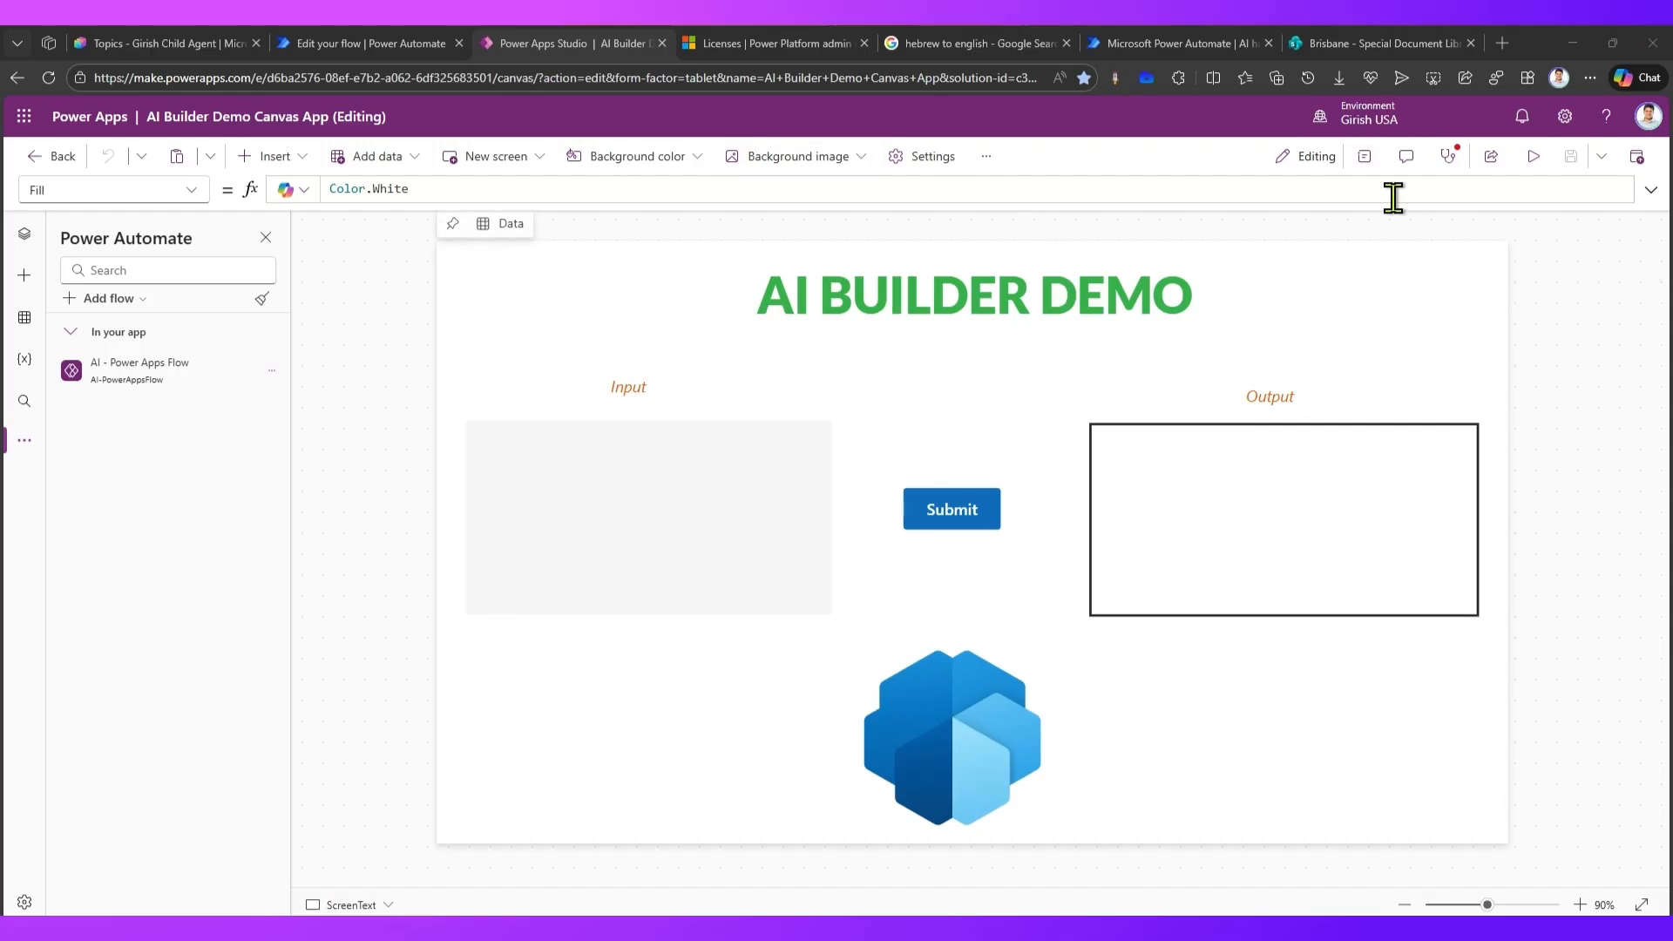
Review the canvas app's input text box and the details of its connected AI - Power Apps Flow
left_click(743, 512)
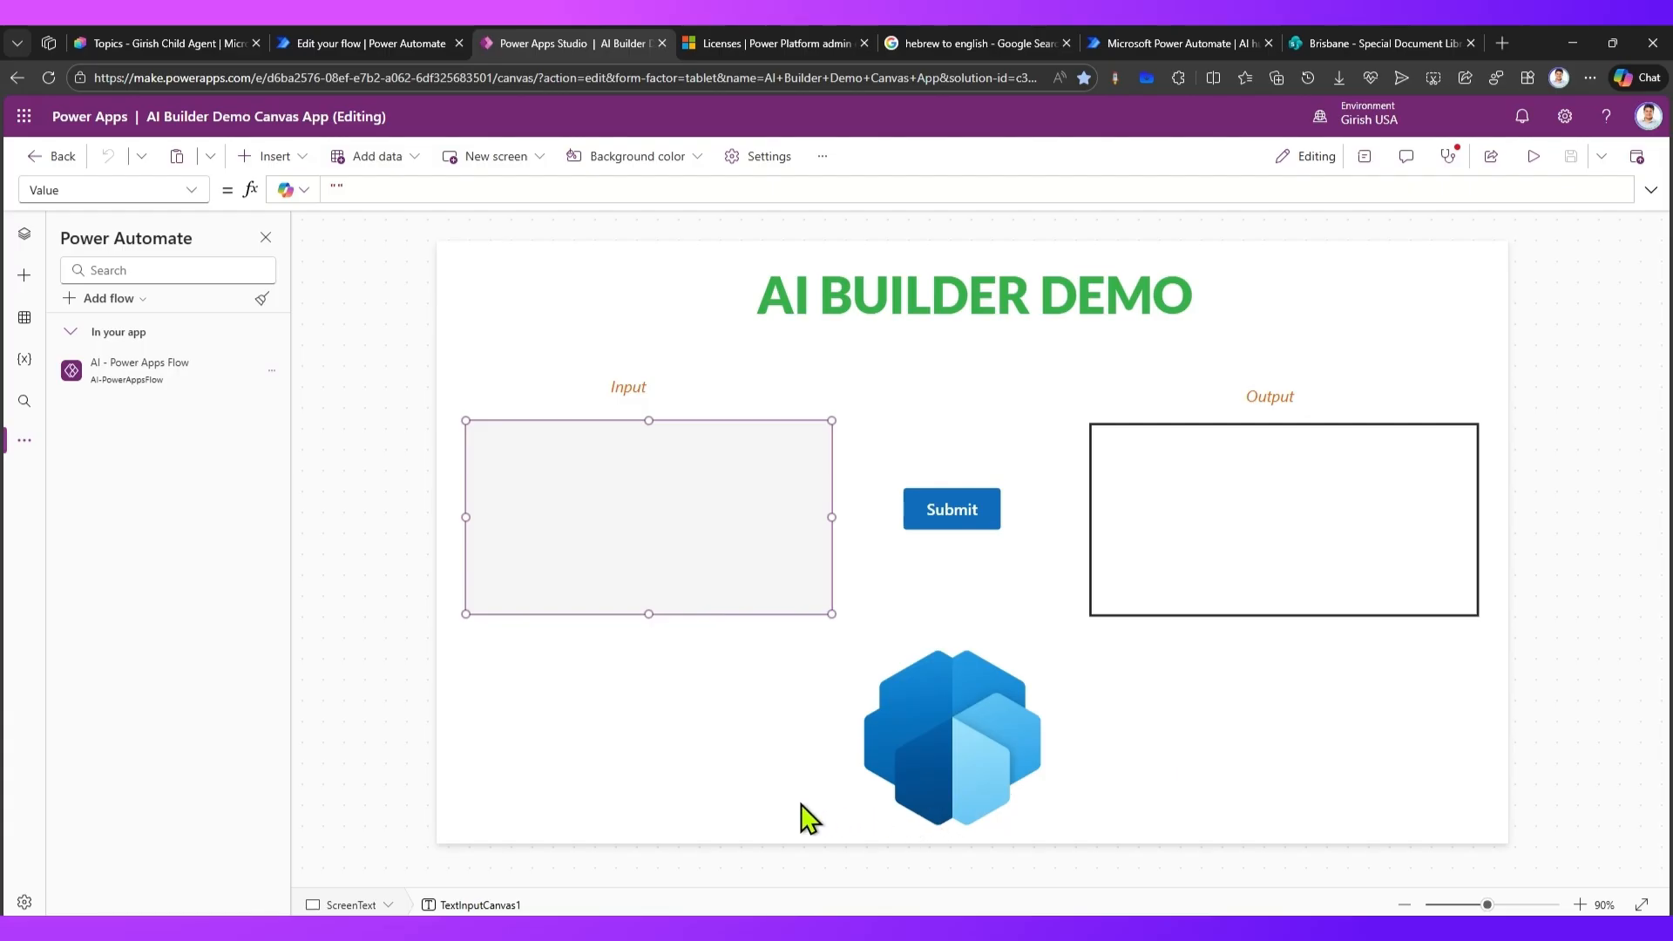
mouse_move(724, 756)
left_mouse_down()
mouse_move(600, 525)
mouse_move(730, 553)
left_mouse_up()
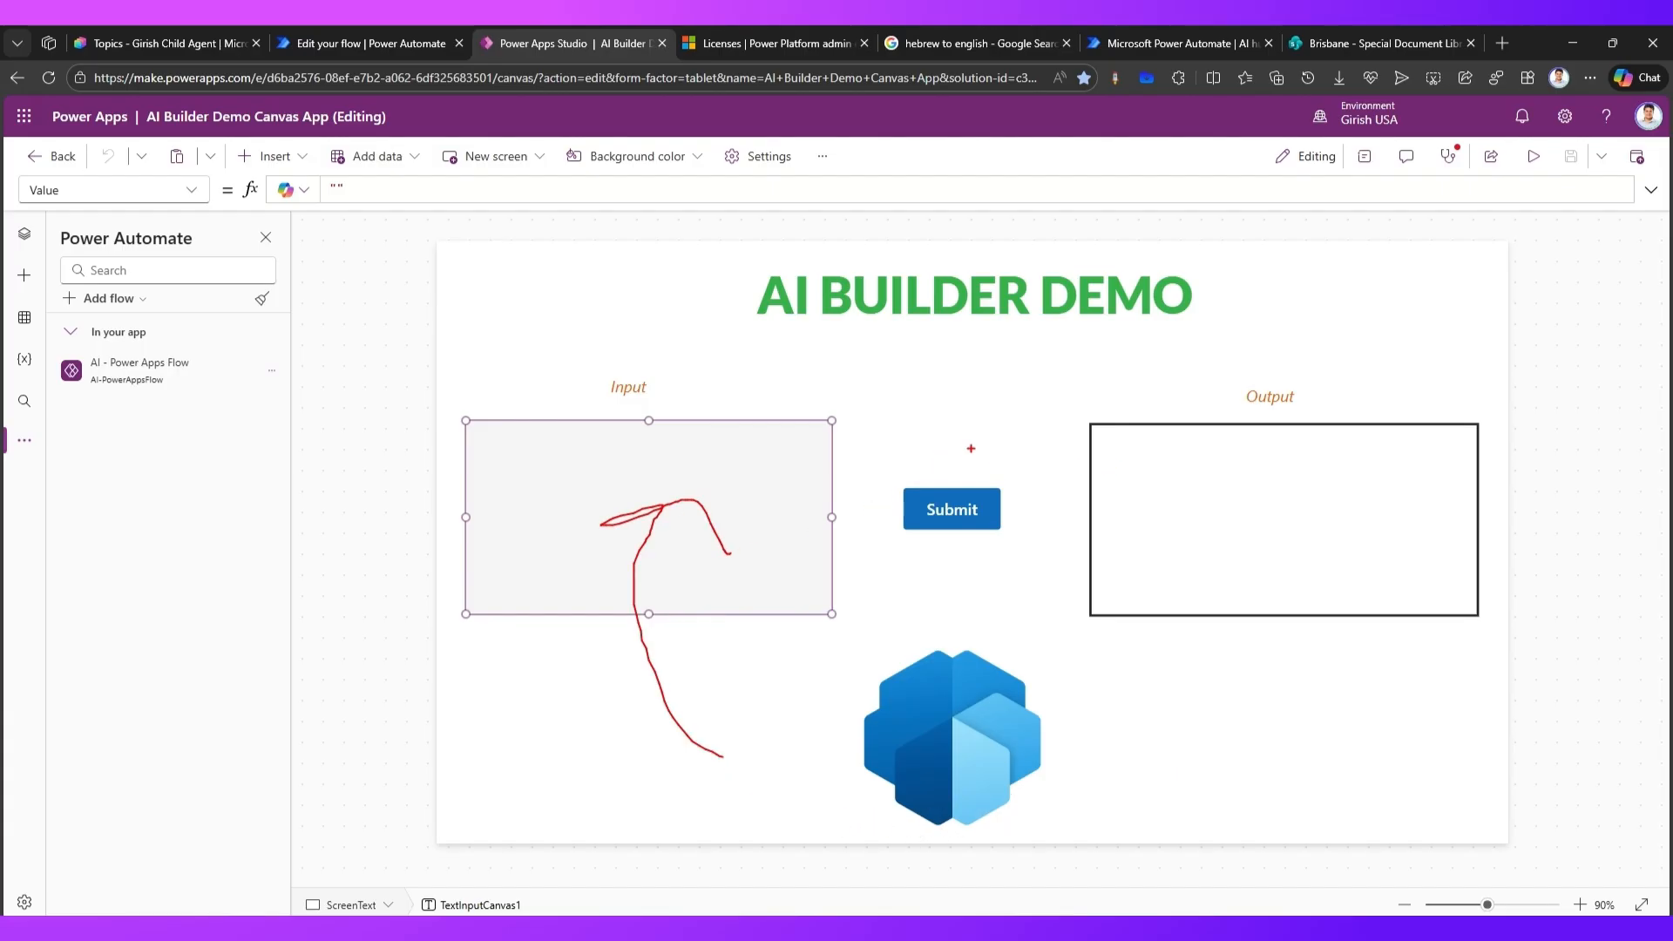
left_click_drag(971, 448, 1144, 467)
key("Escape")
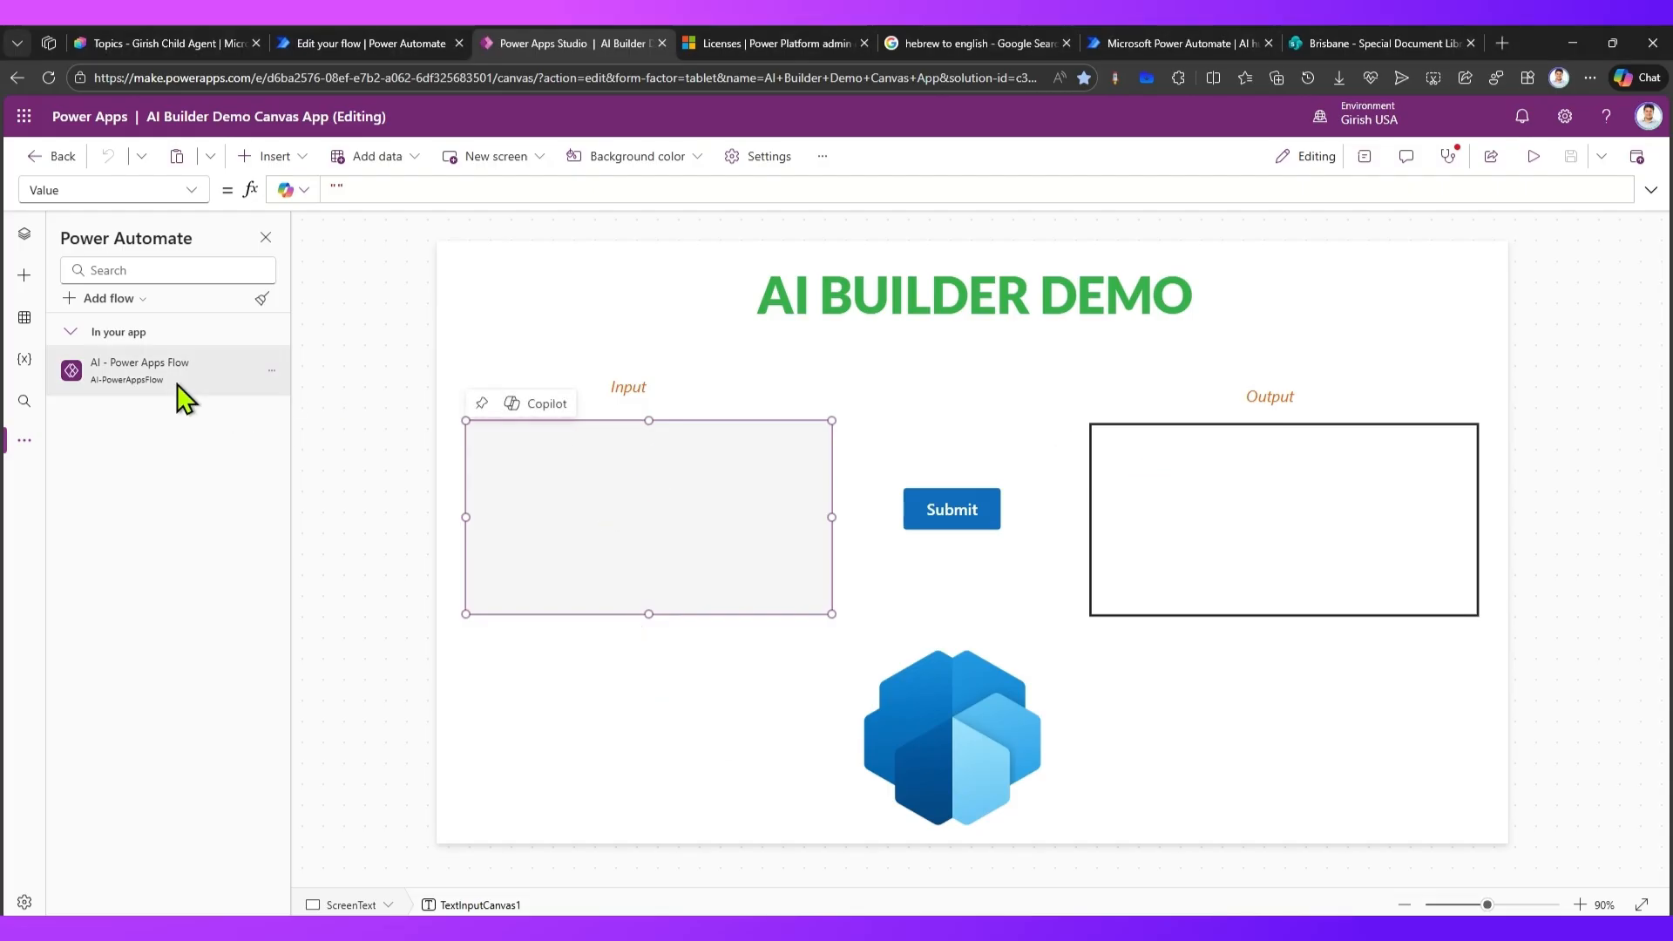
mouse_move(164, 373)
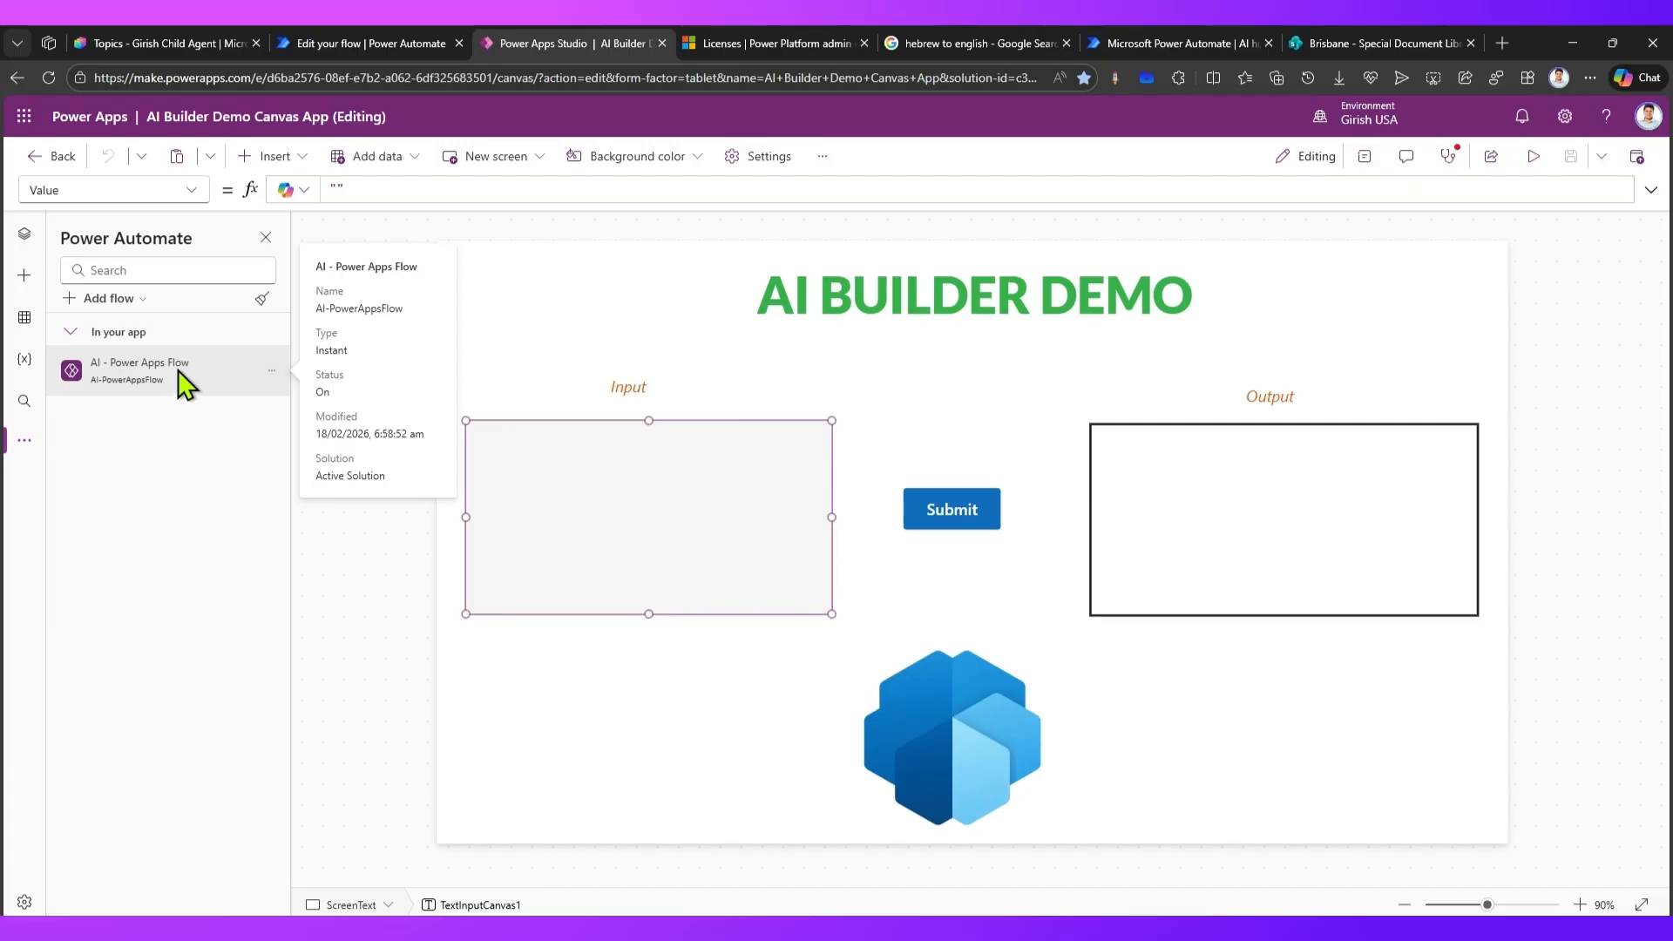
left_click(19, 440)
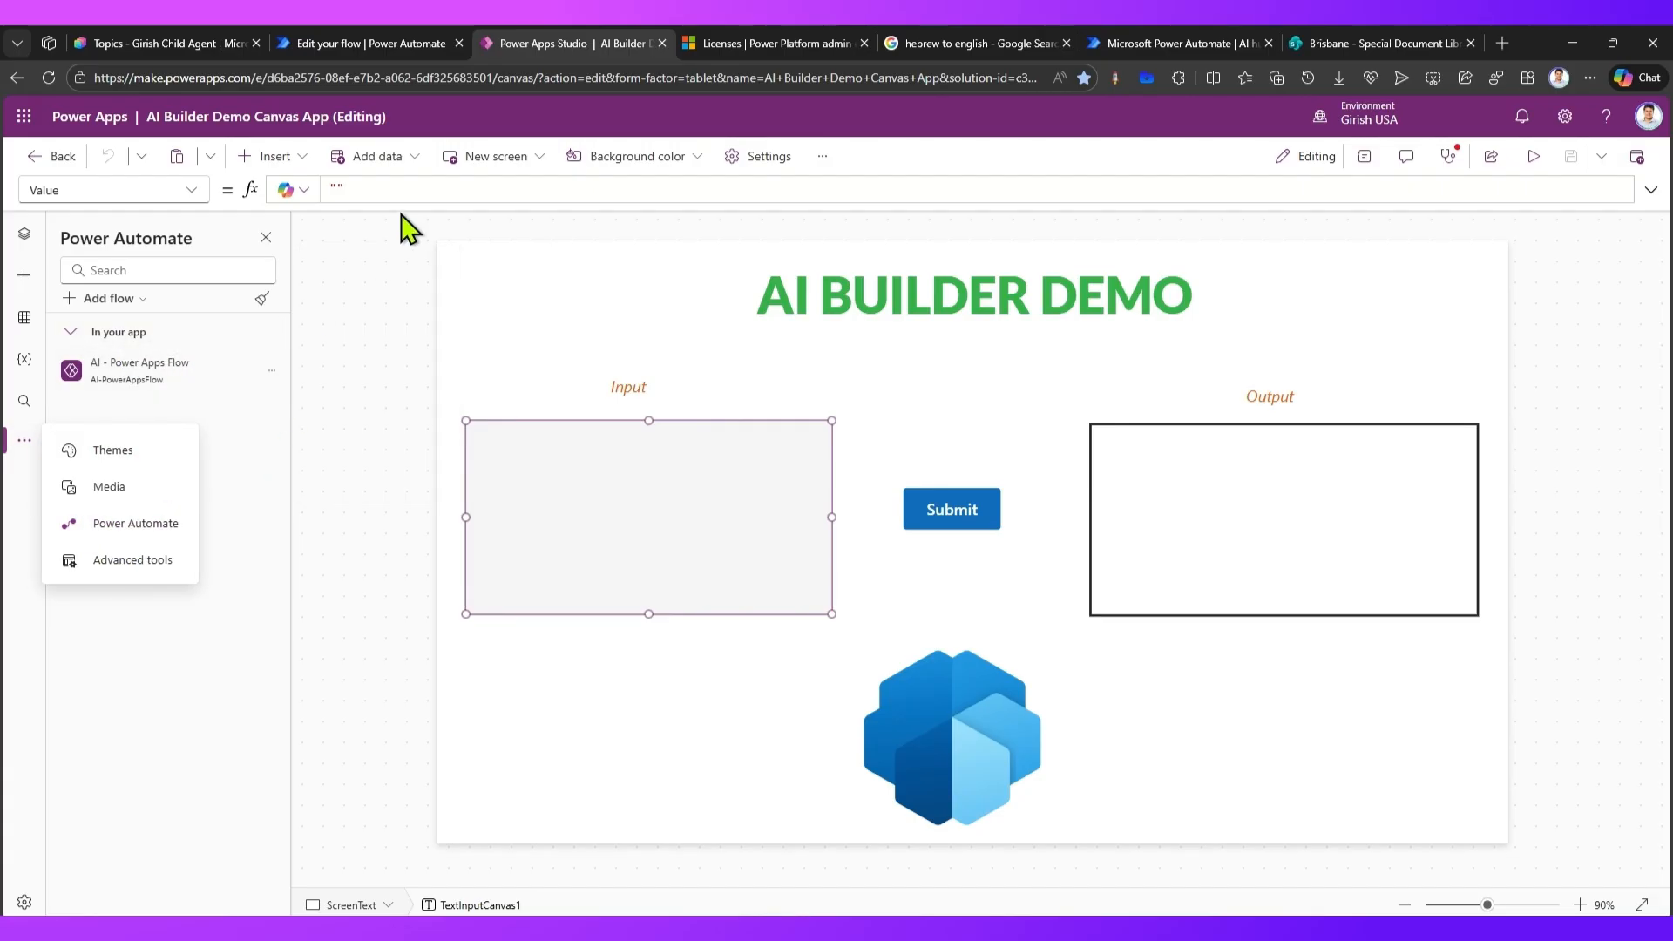
Switch to the flow in Power Automate and inspect the trigger's input parameter and the response action's output parameter
left_click(385, 42)
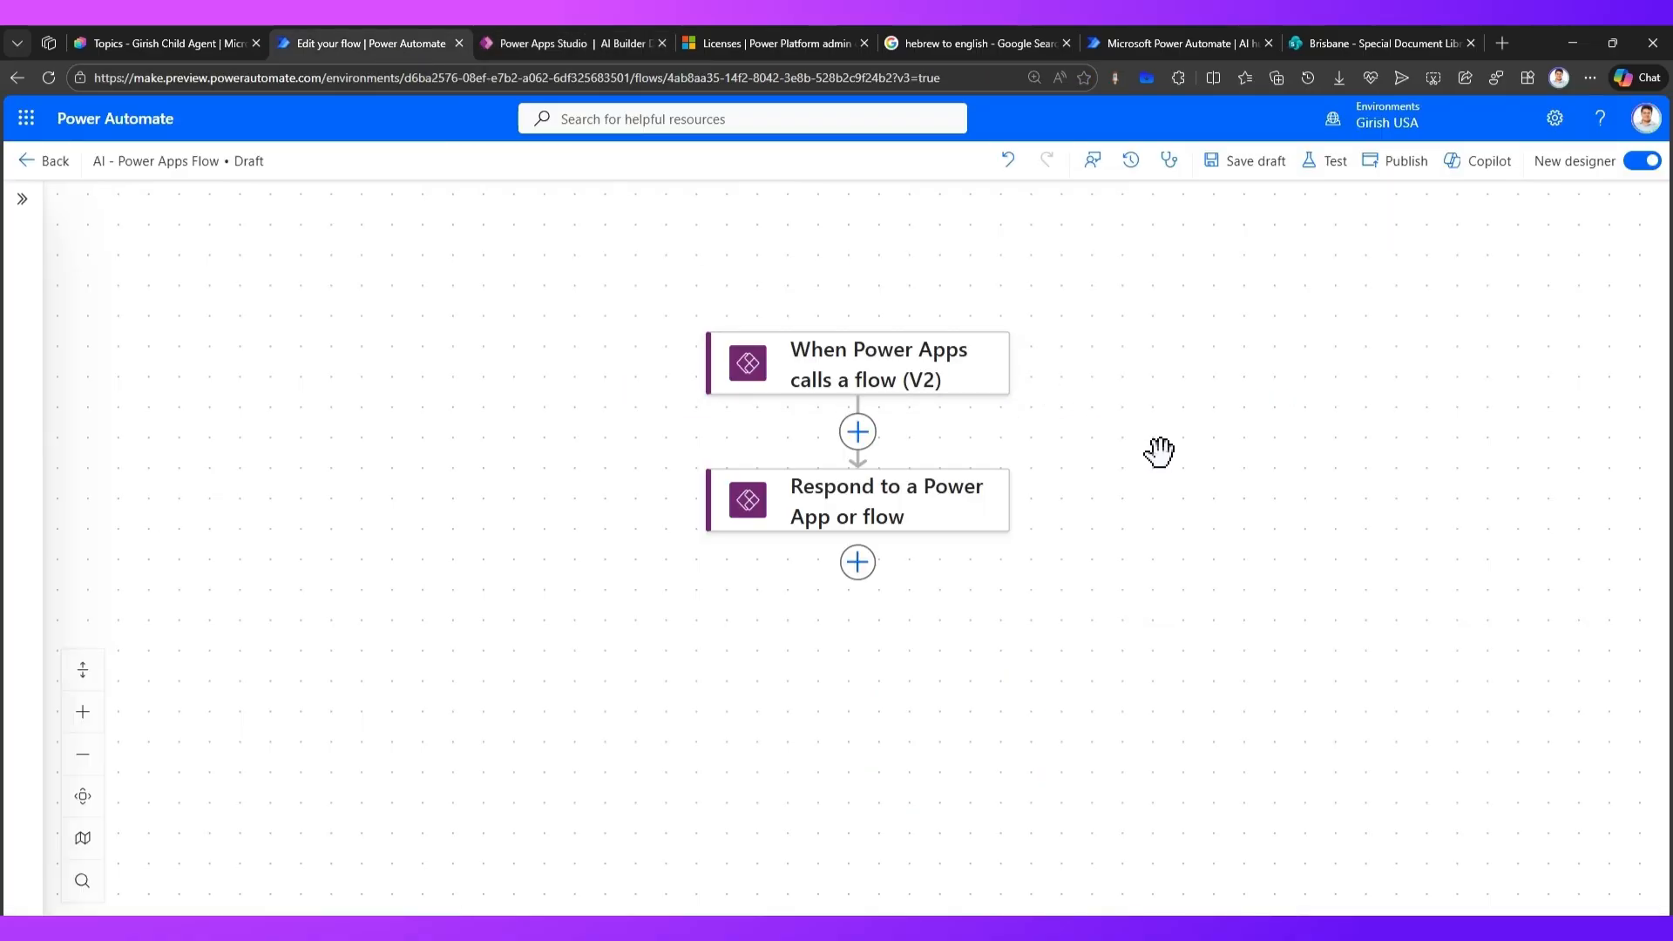
scroll(1177, 446, "up", 1)
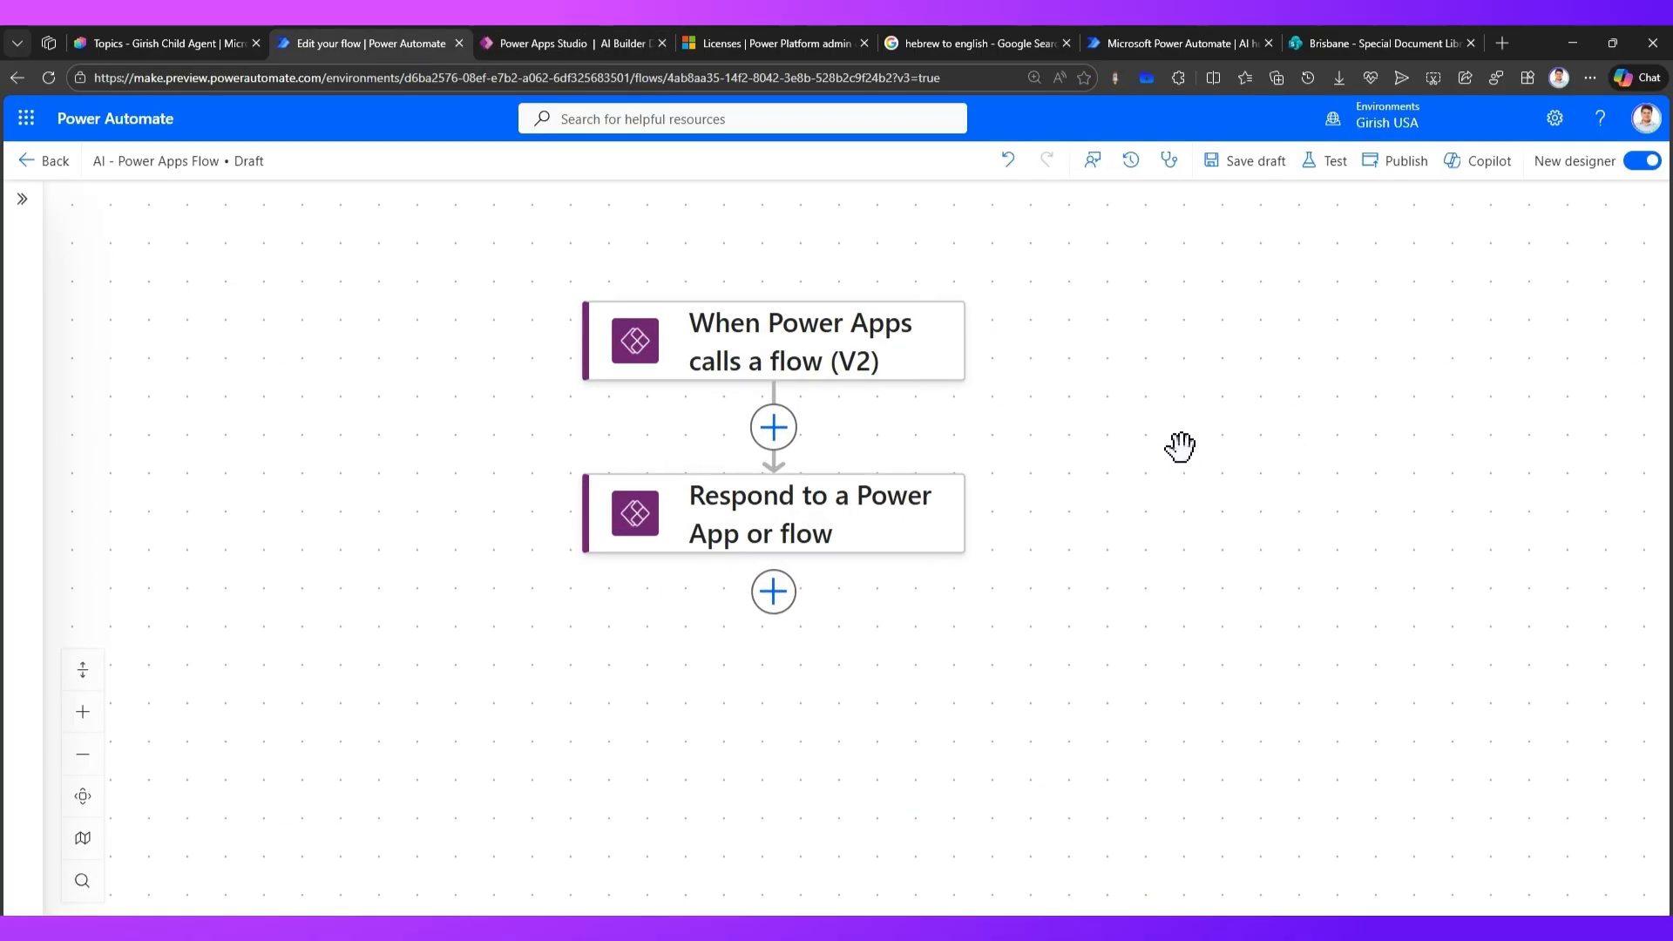
left_click(791, 353)
left_click(75, 336)
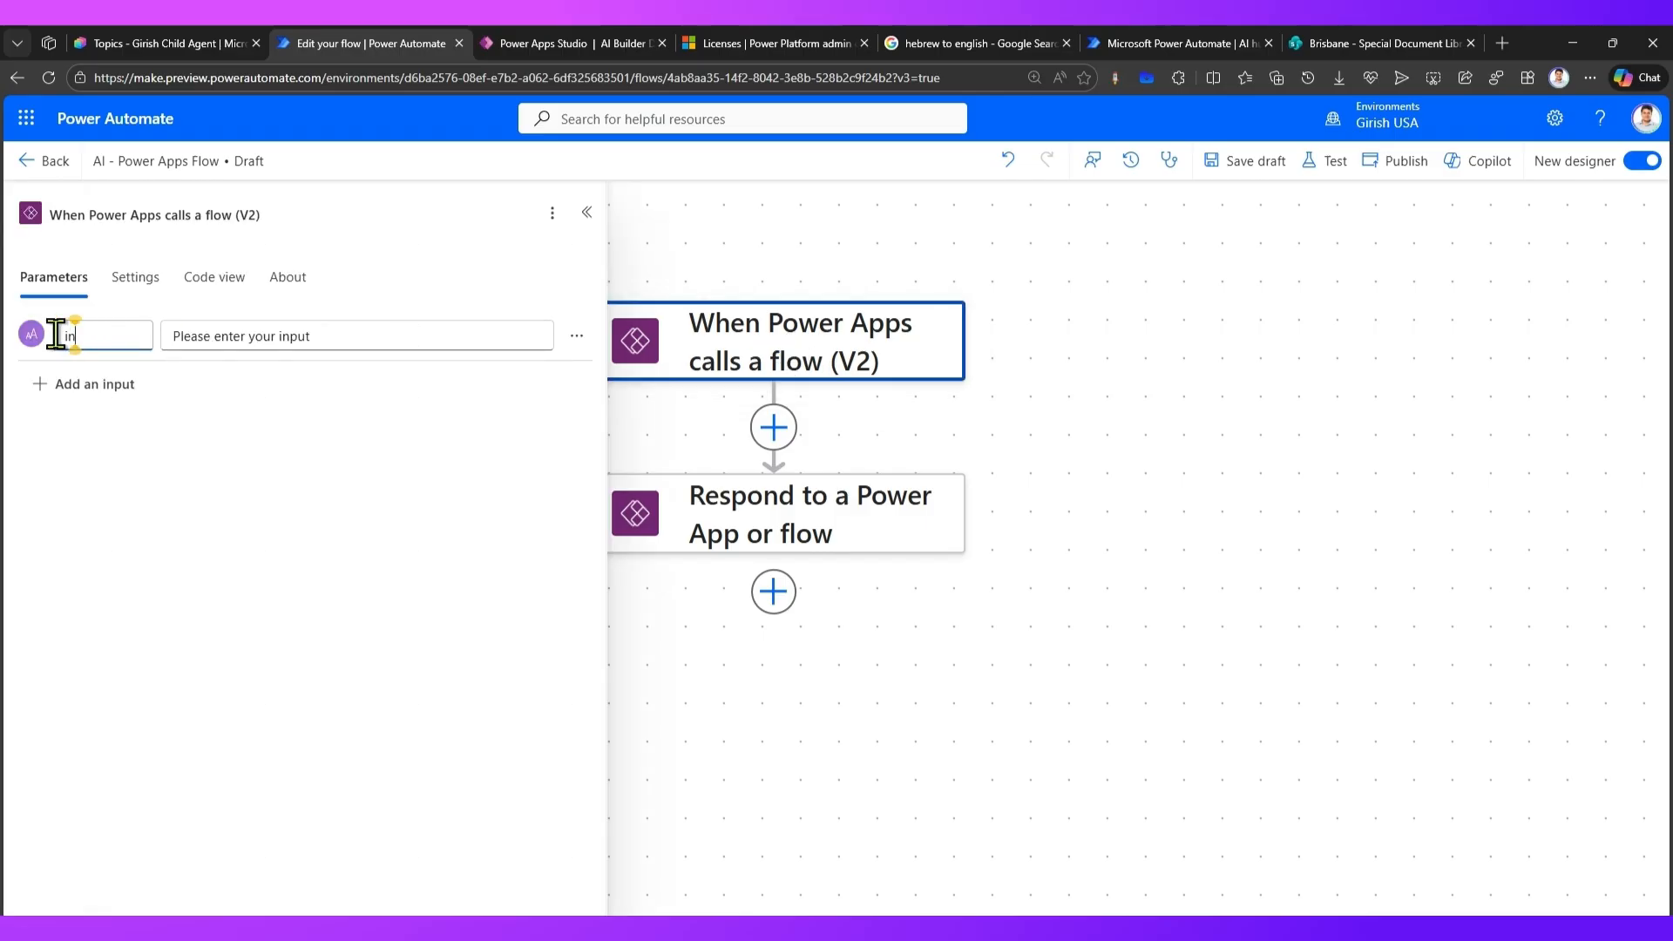
left_click(982, 448)
left_click(875, 520)
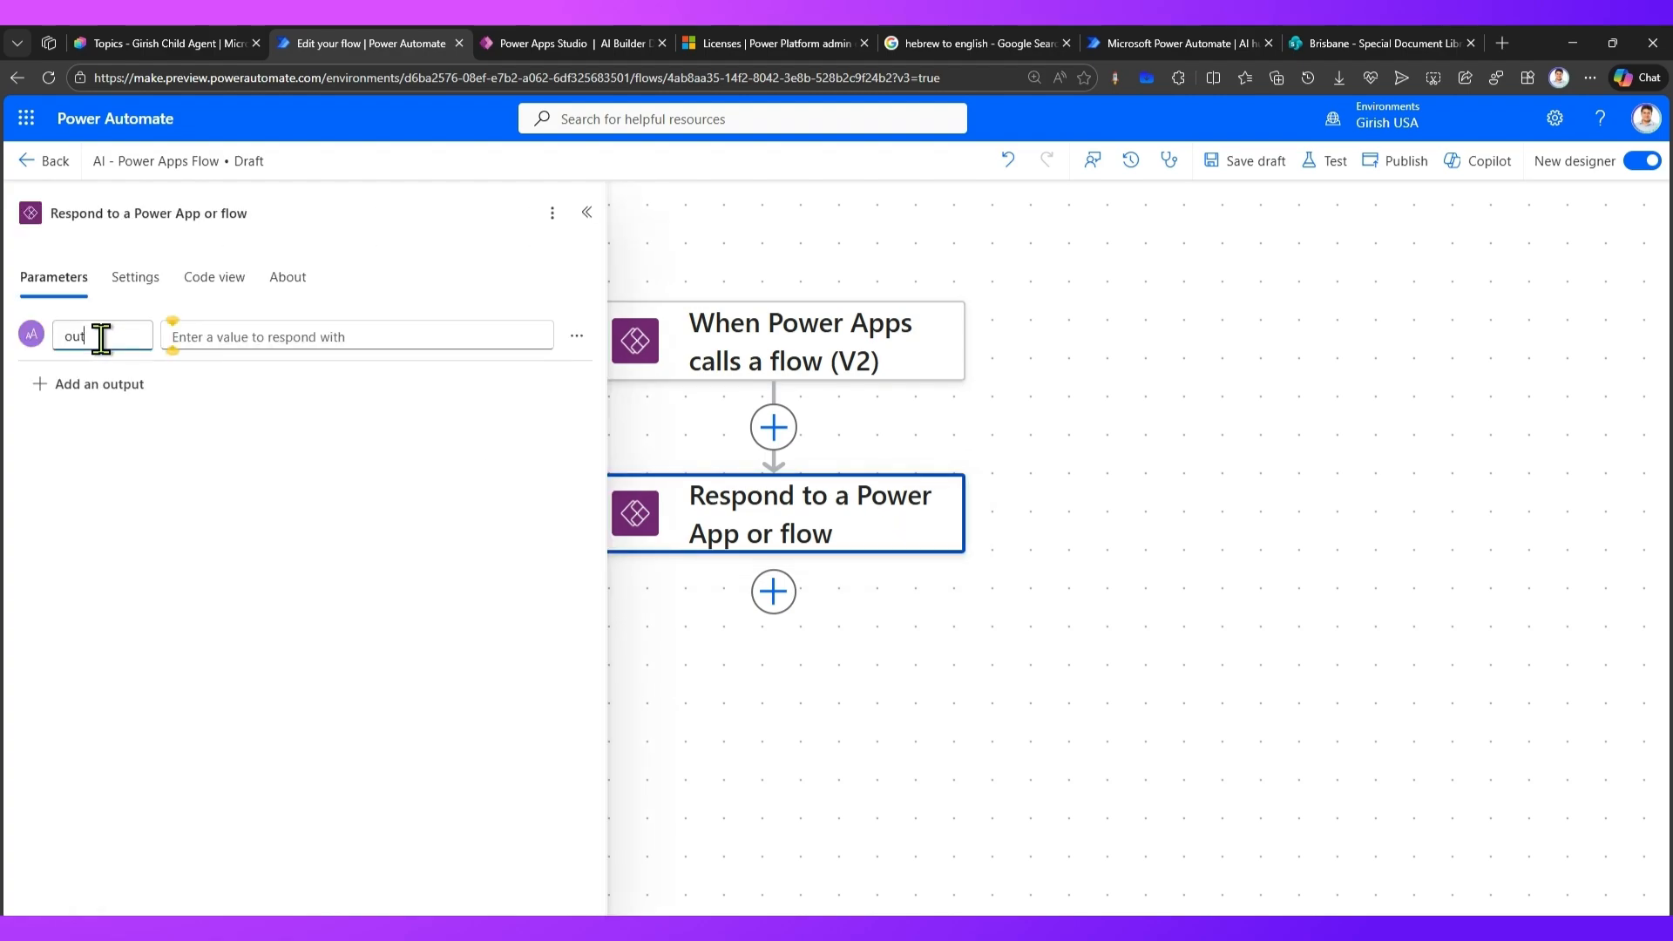
left_click_drag(1126, 407, 1132, 408)
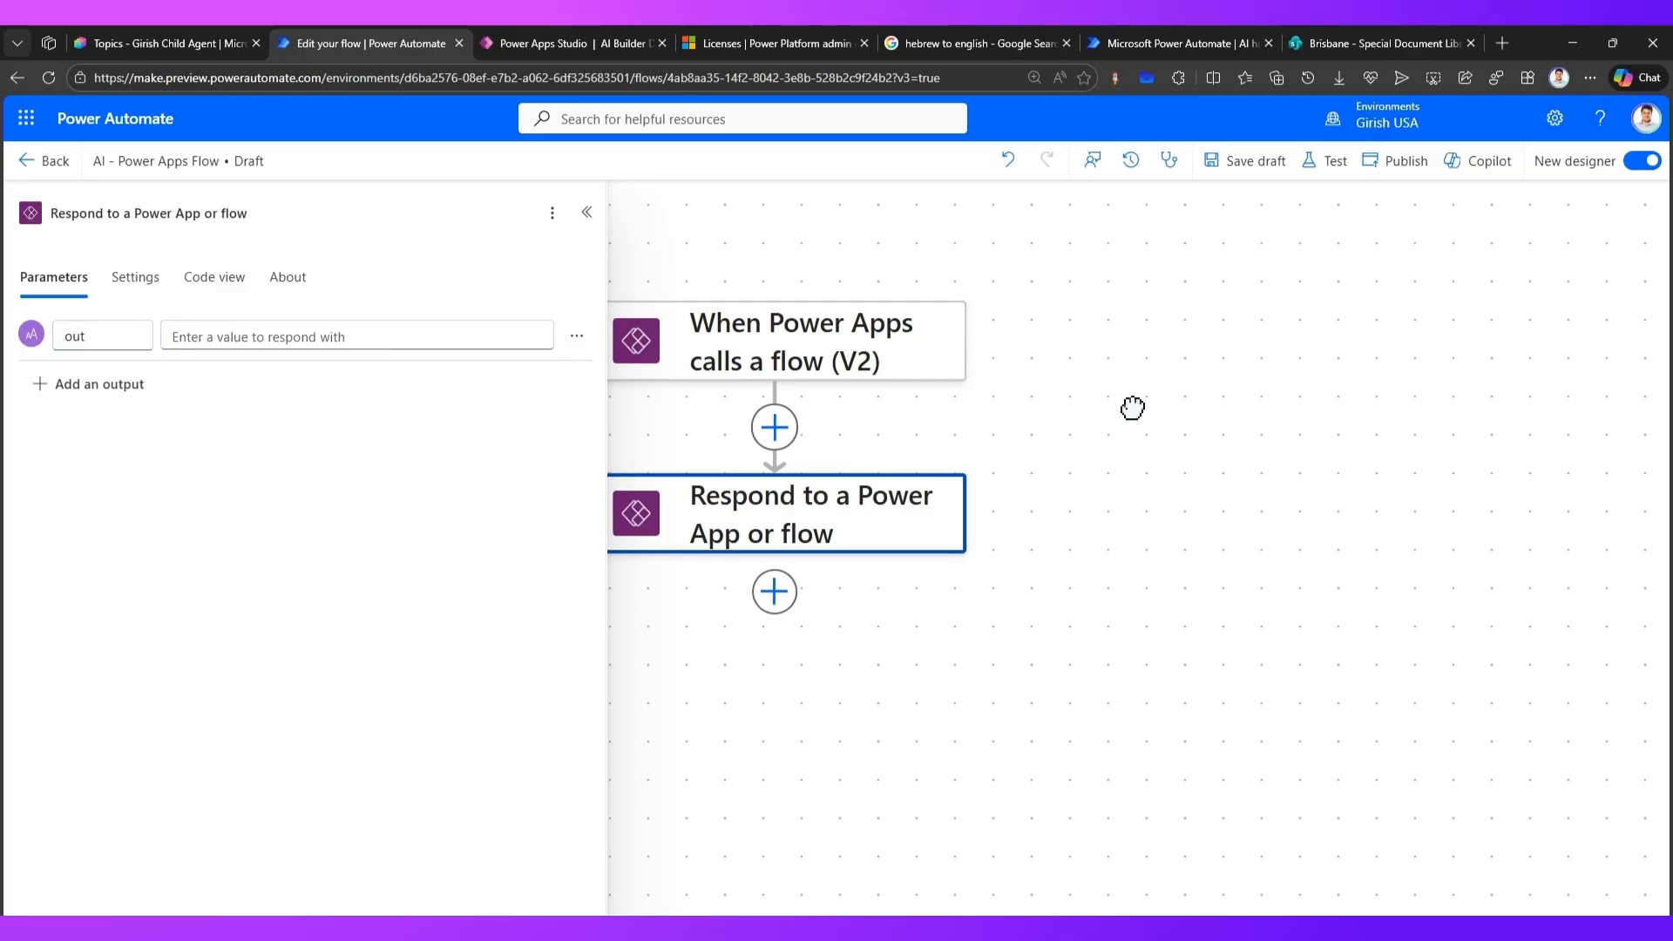
left_click(1132, 408)
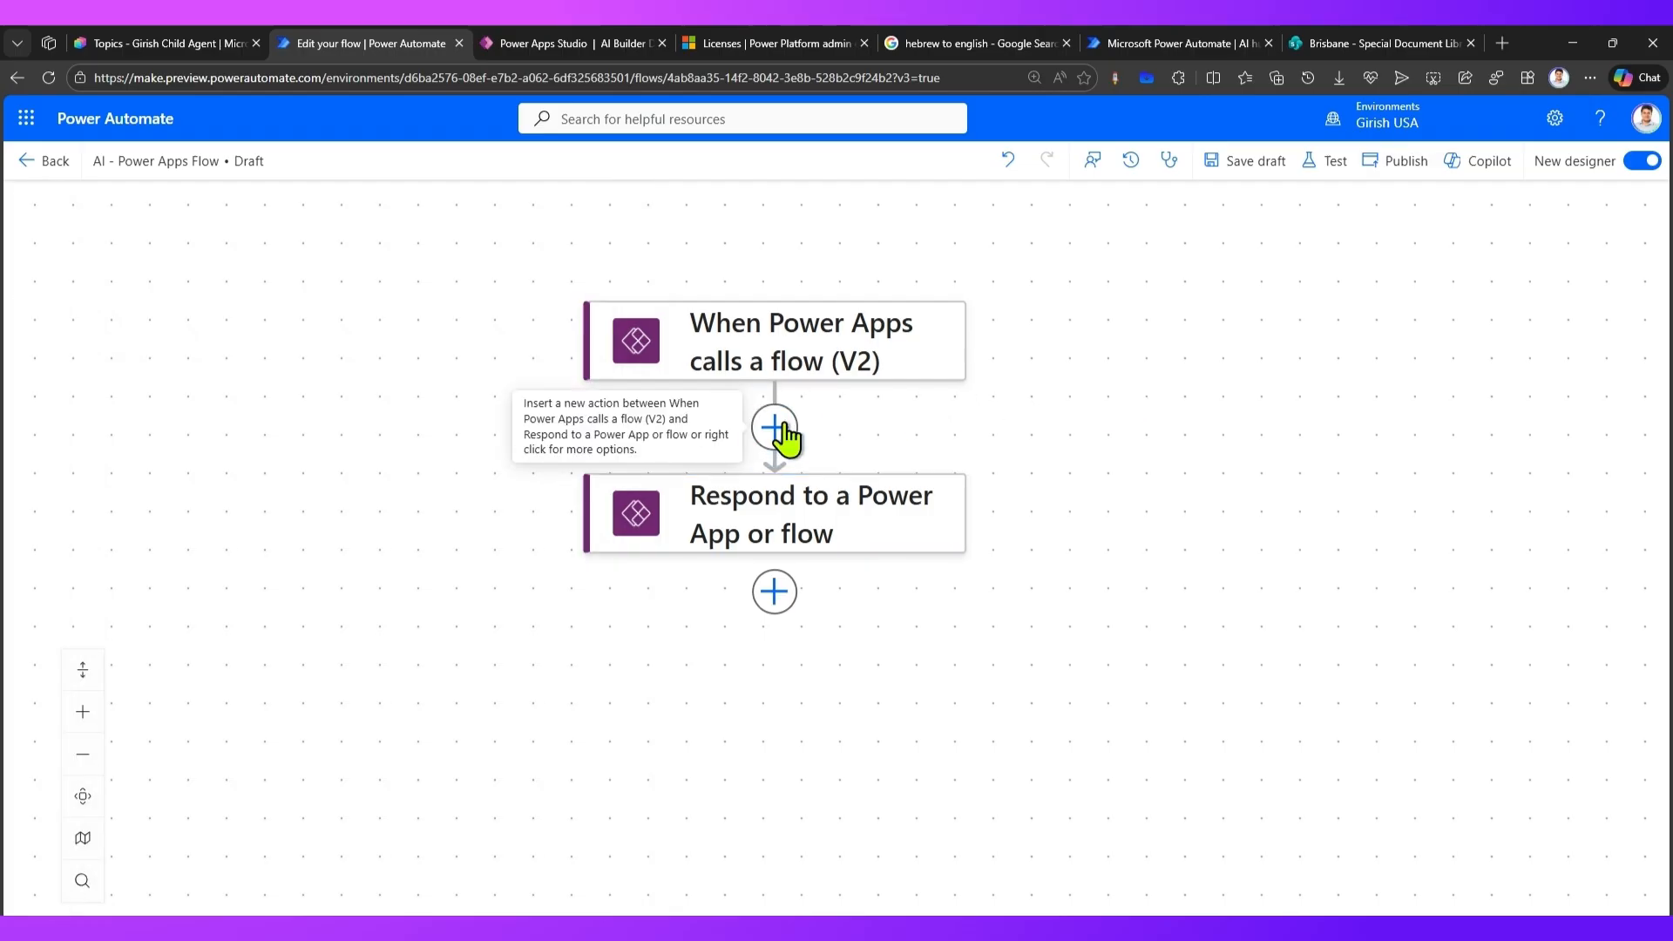
Insert the AI Builder Detect language action between the Power Apps trigger and the response action
left_click(783, 425)
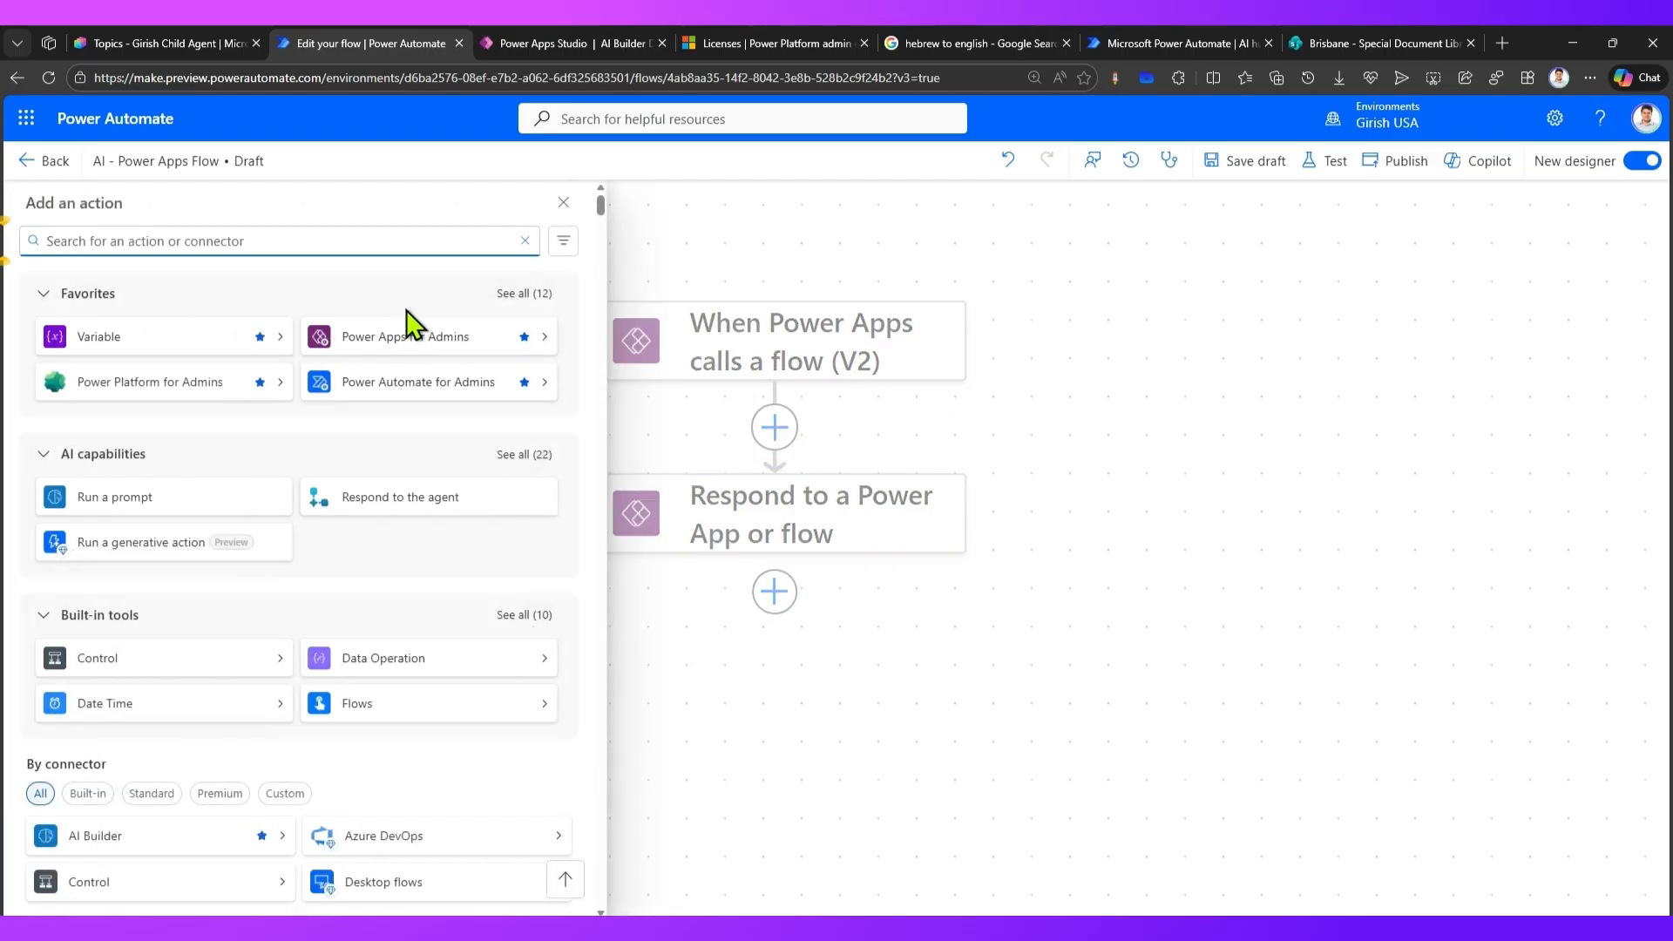
left_click(513, 295)
left_click(511, 295)
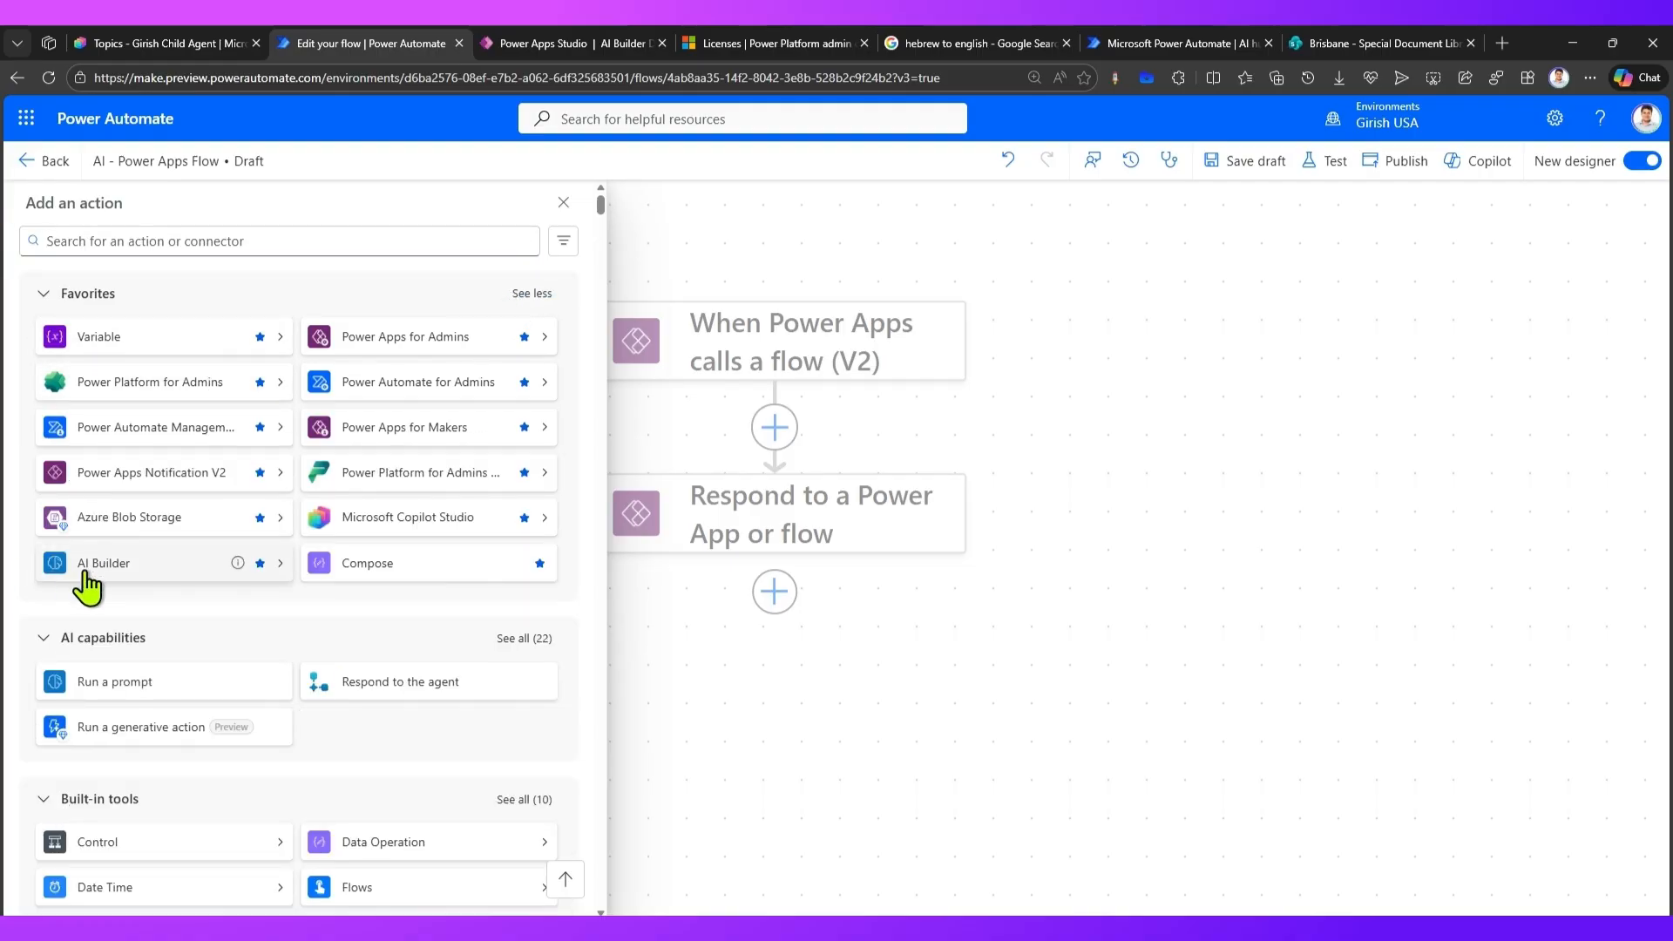
left_click(116, 237)
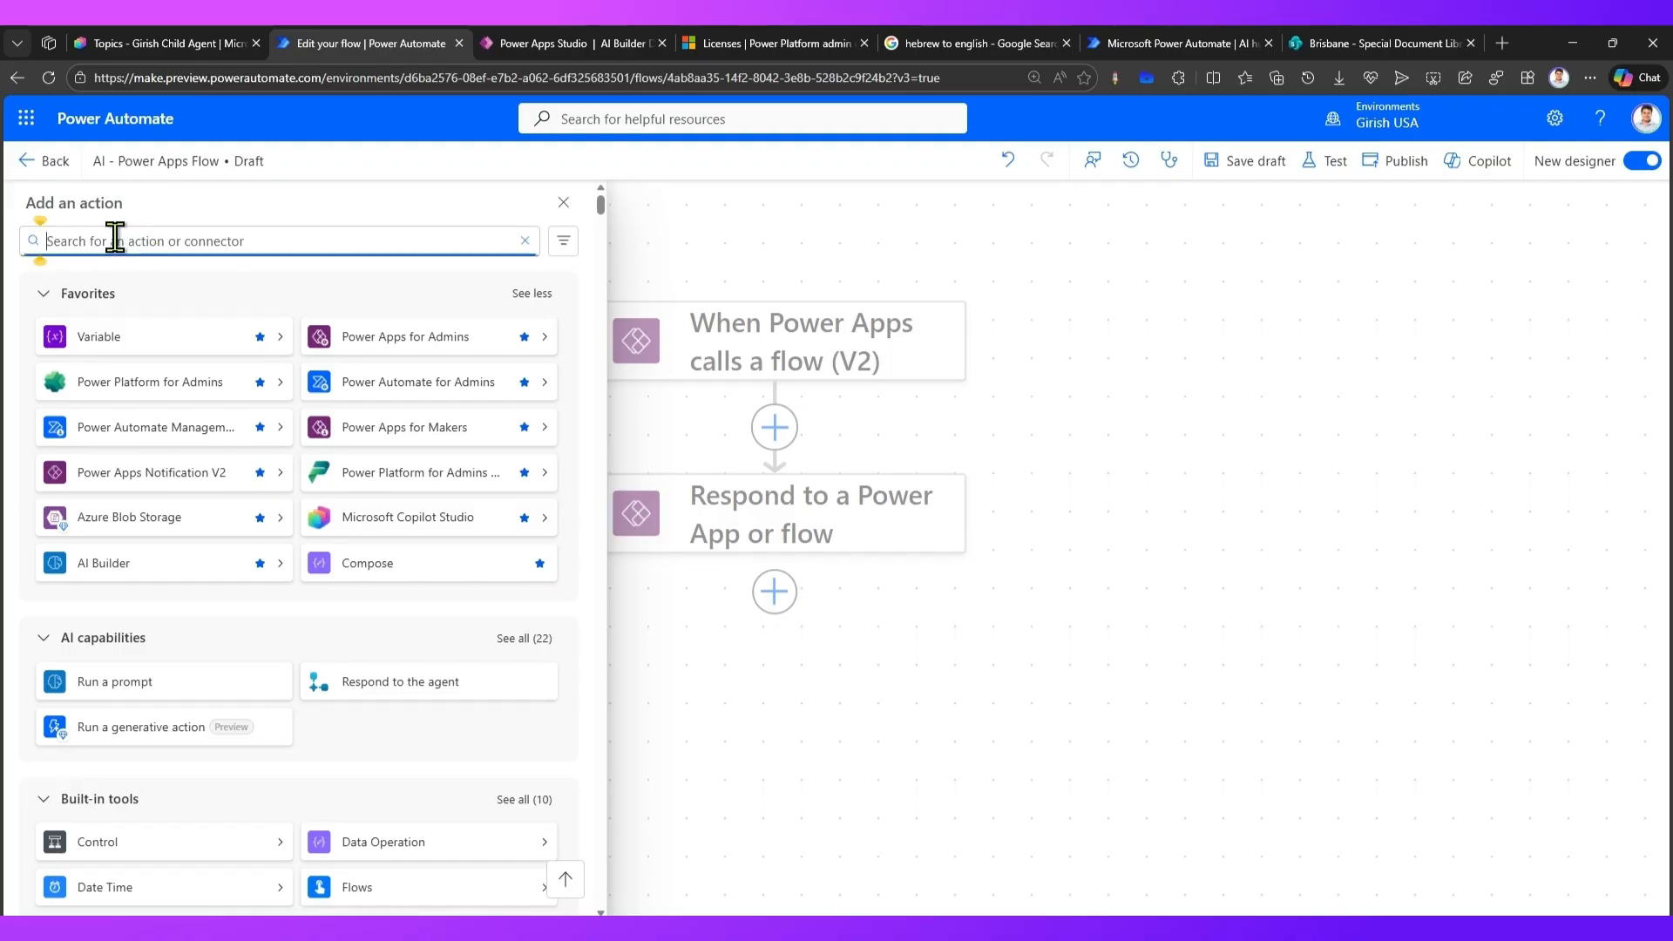
left_click(104, 563)
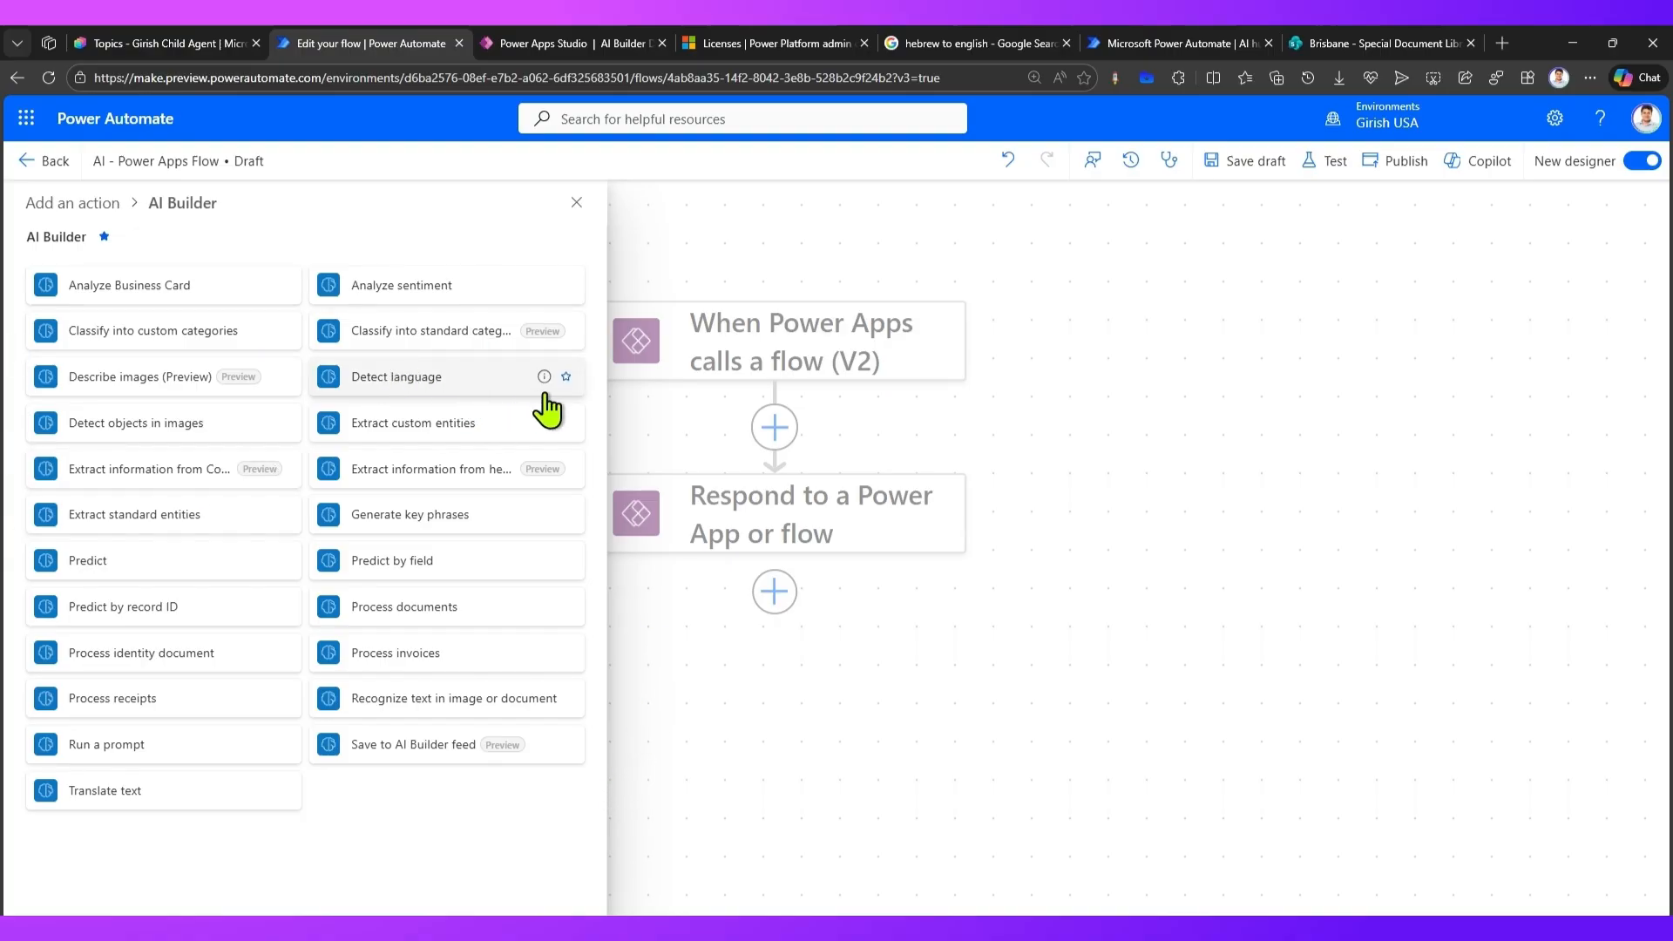
mouse_move(545, 378)
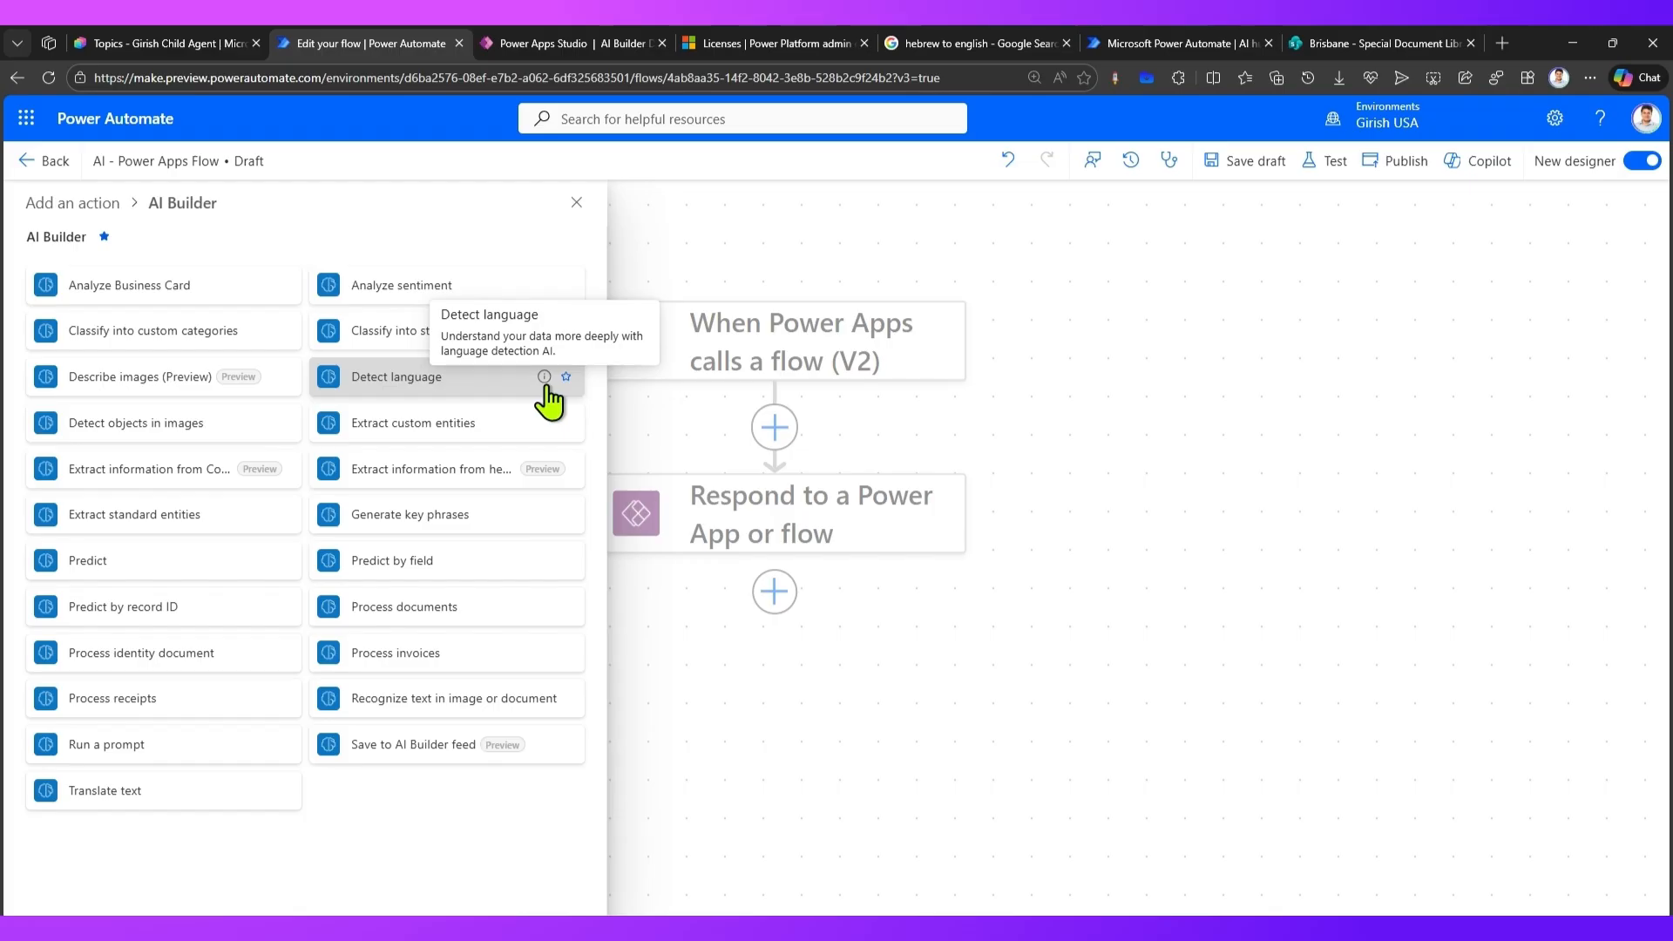
left_click(492, 390)
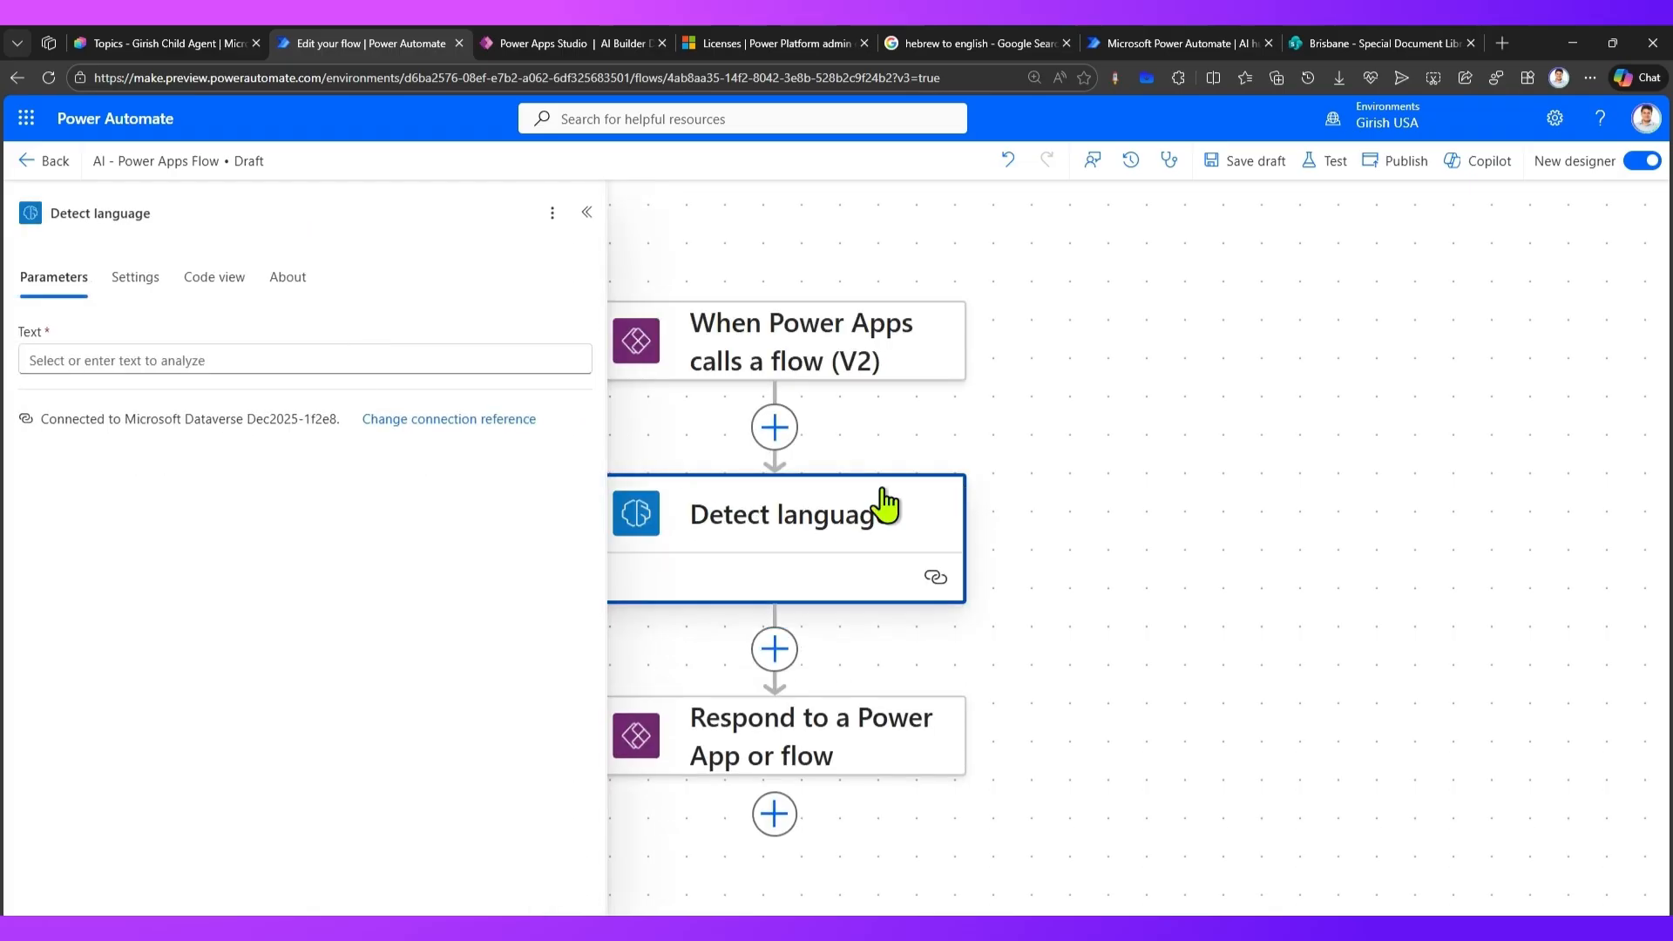
Set the Detect language action's text to the trigger's dynamic value "in"
left_click(195, 360)
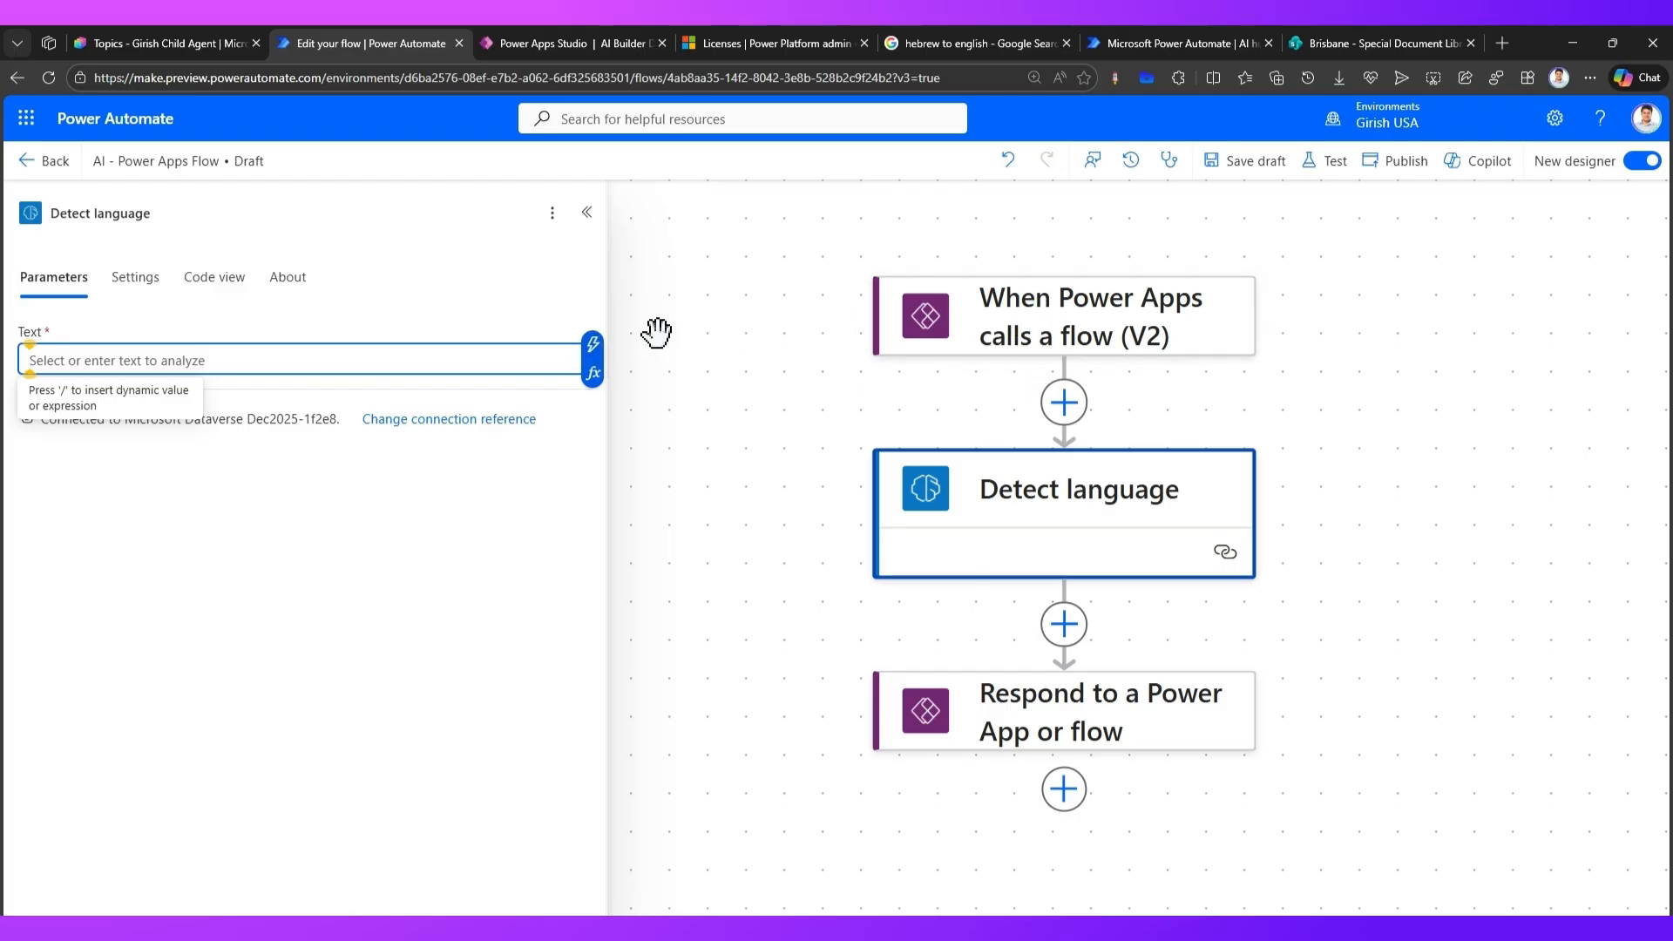
left_click(593, 346)
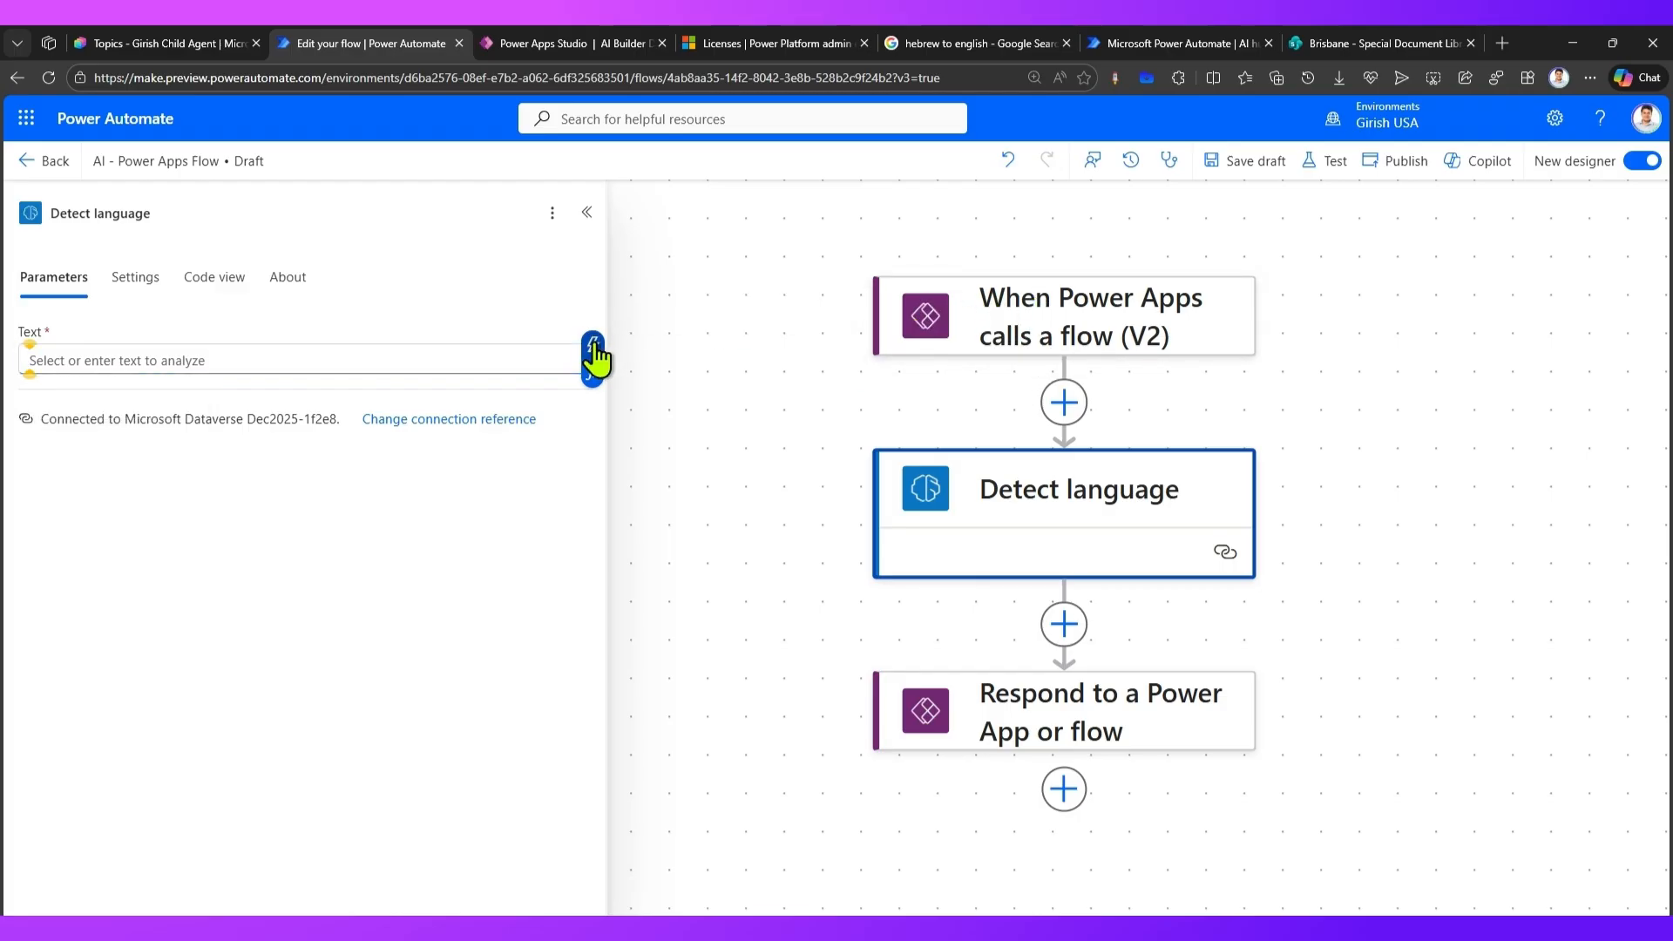
left_click(649, 388)
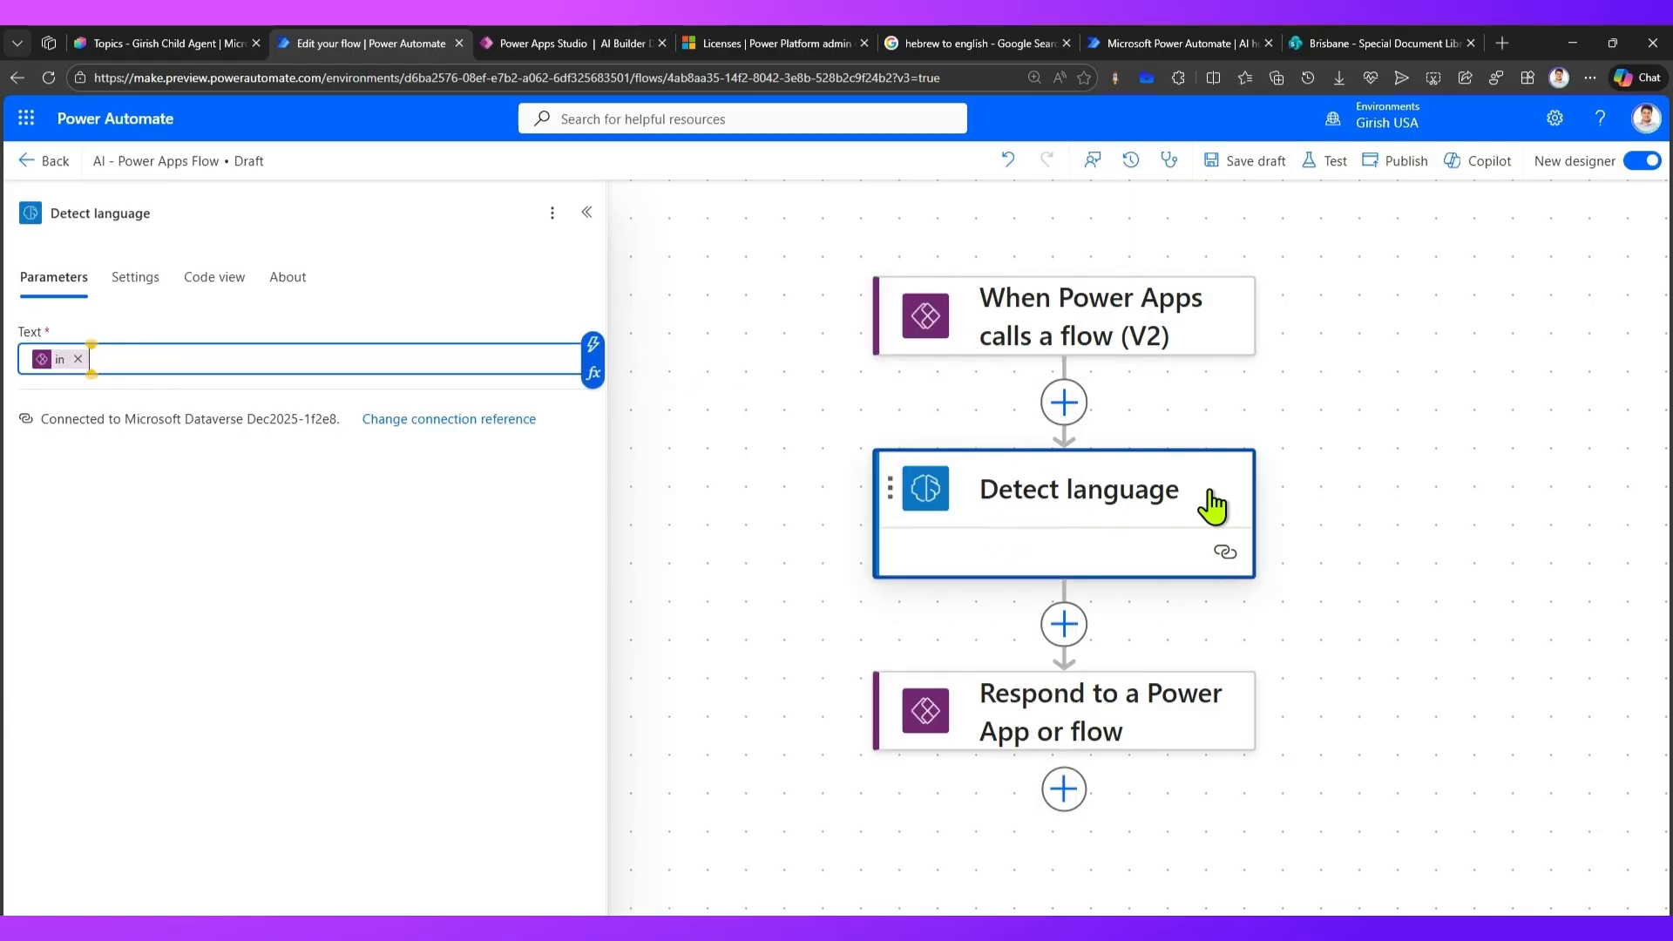
Set the response action's "out" value to the dynamic Language output of Detect language
left_click_drag(1387, 363, 1288, 287)
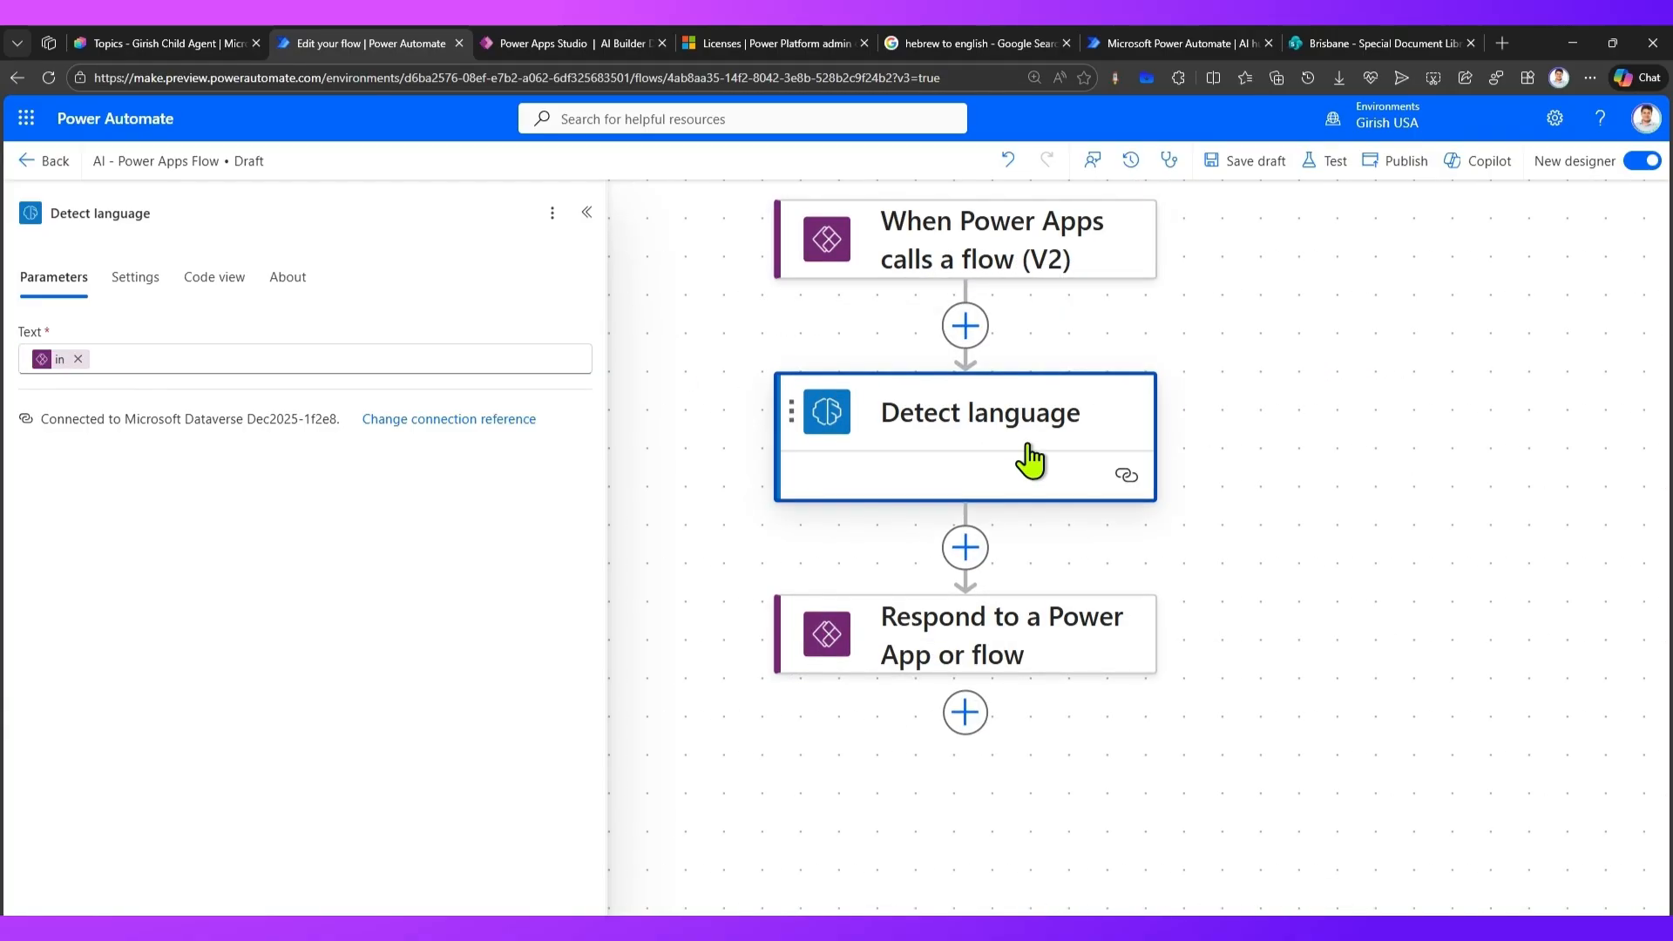
left_click(1019, 643)
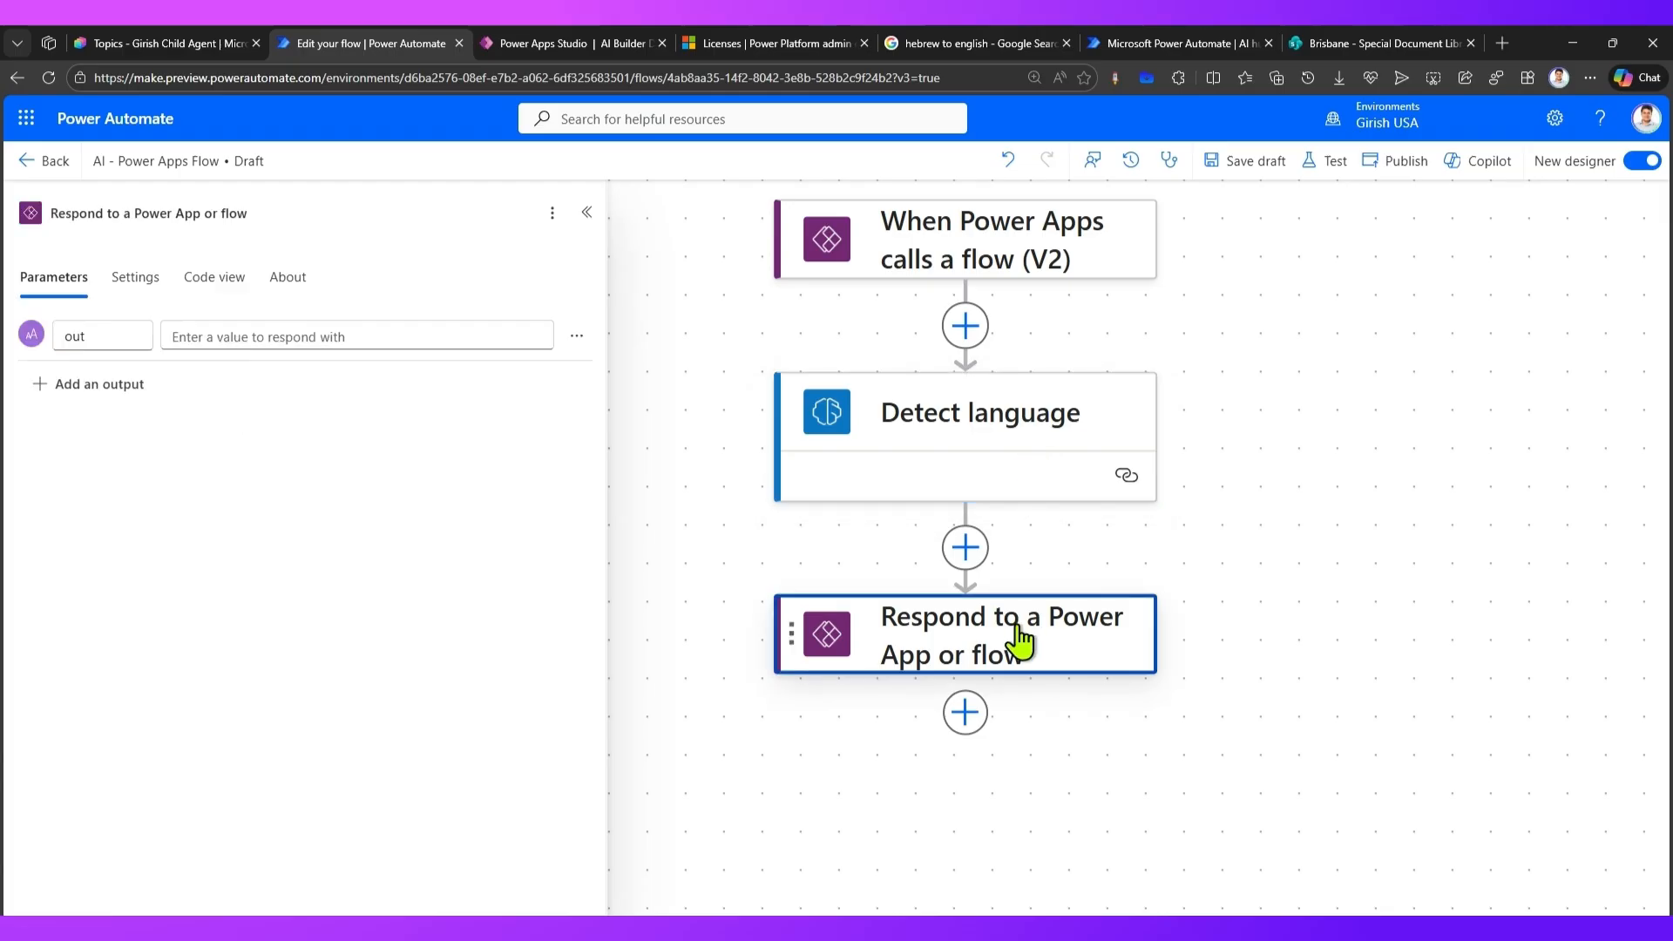
left_click(187, 336)
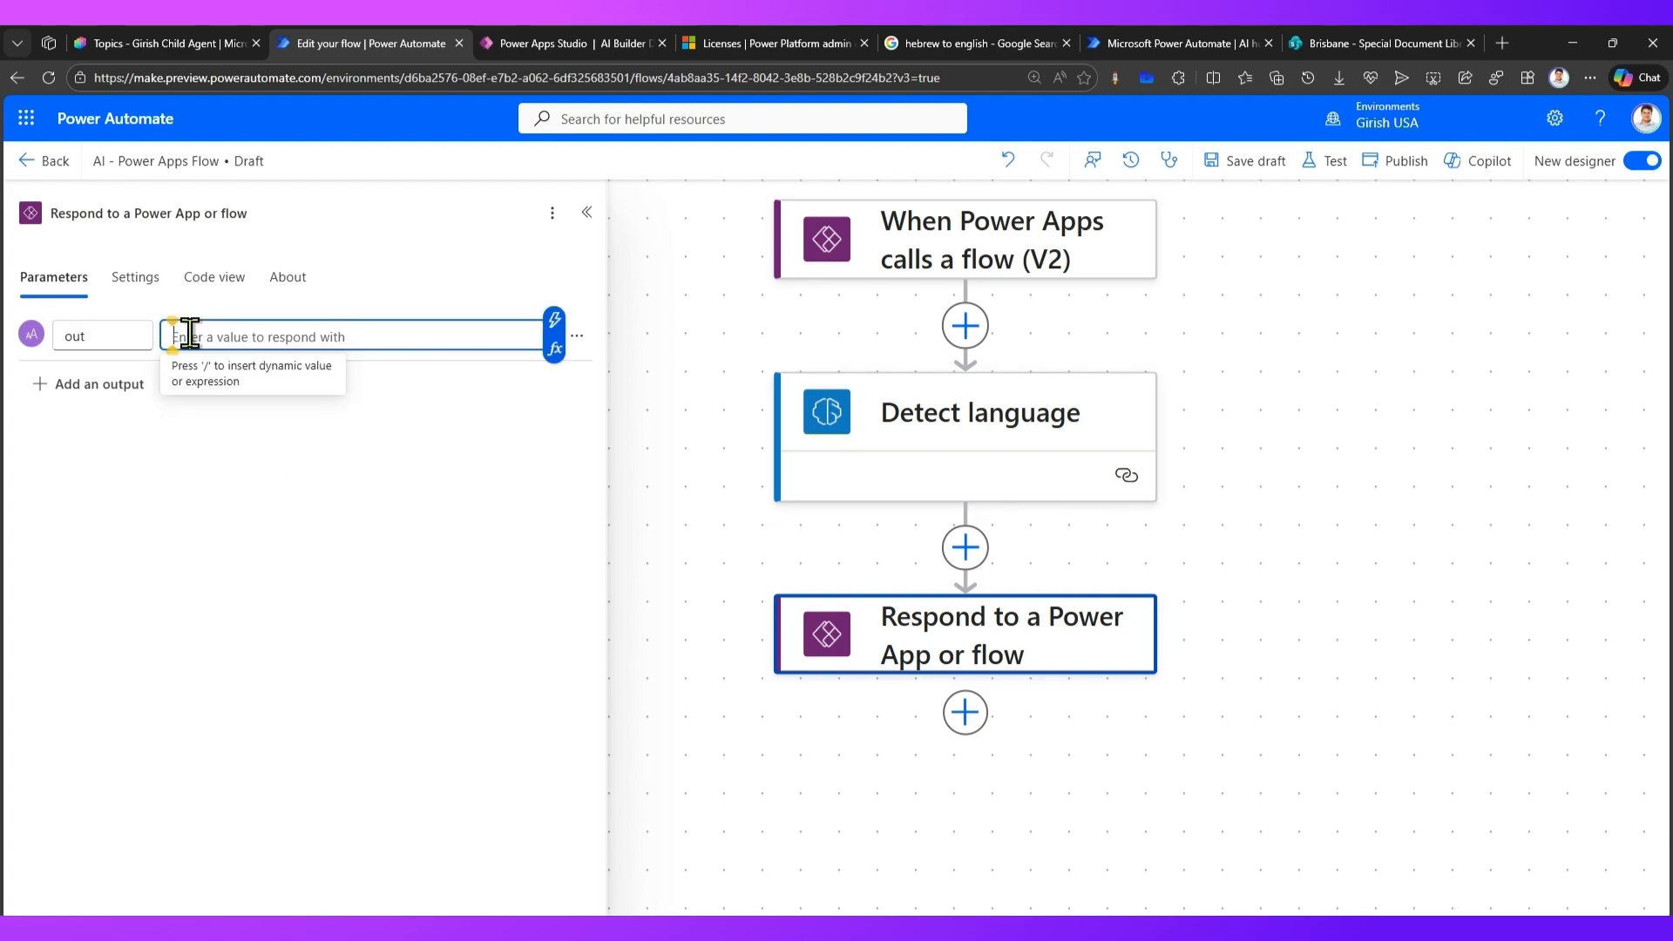
left_click(556, 334)
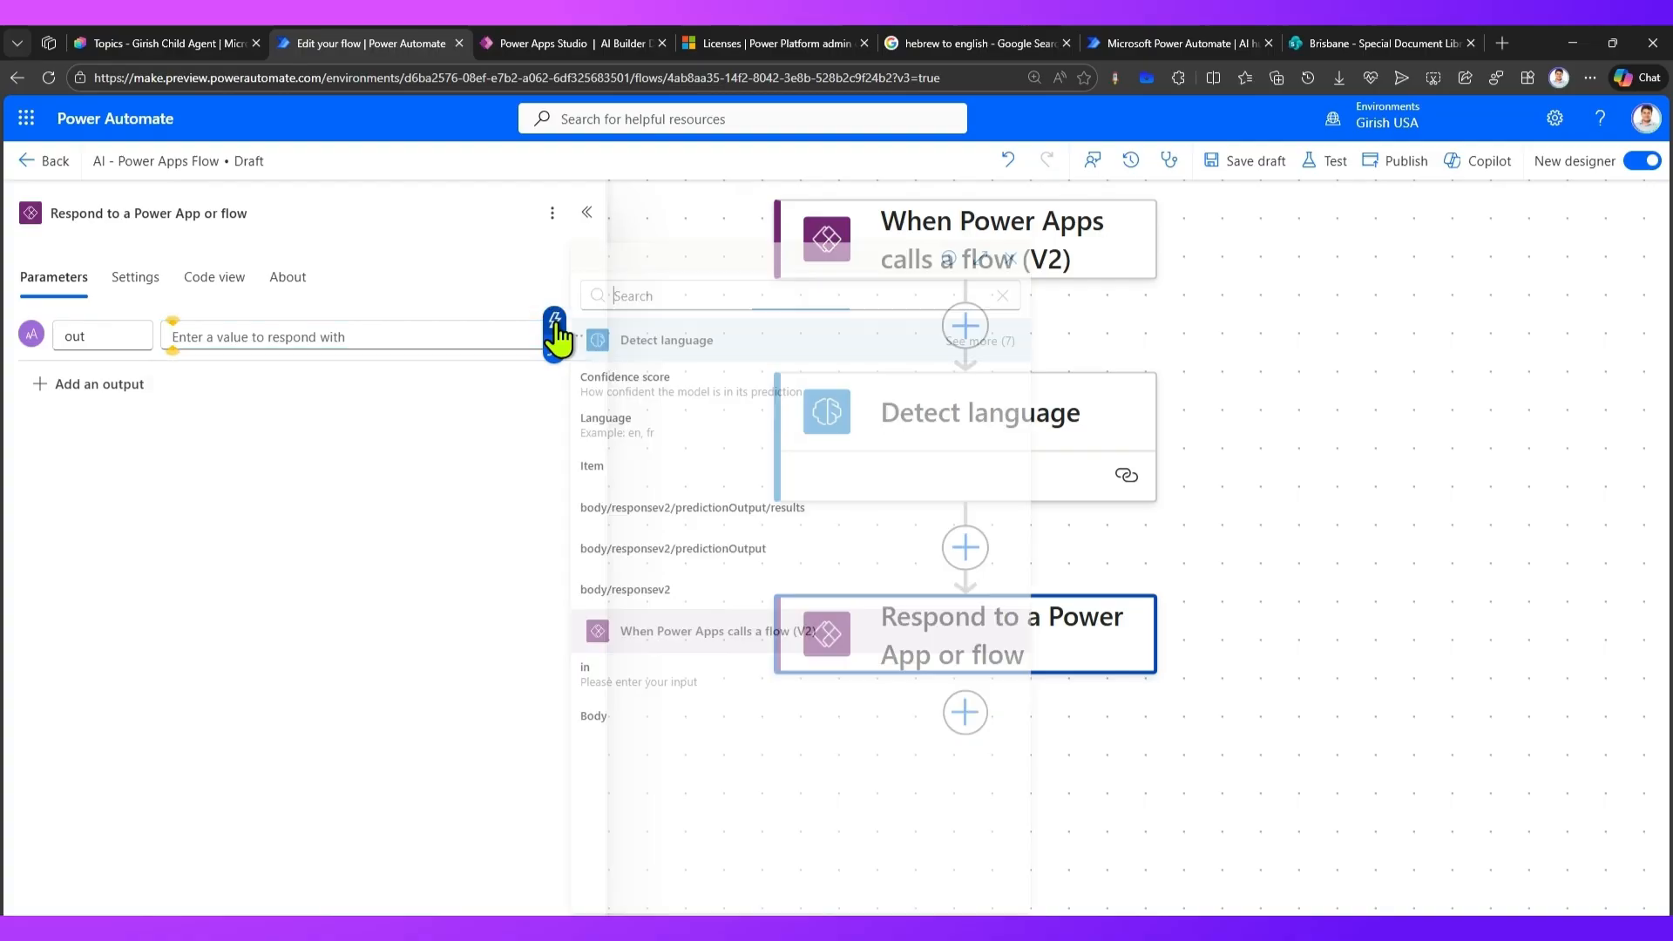
left_click(993, 349)
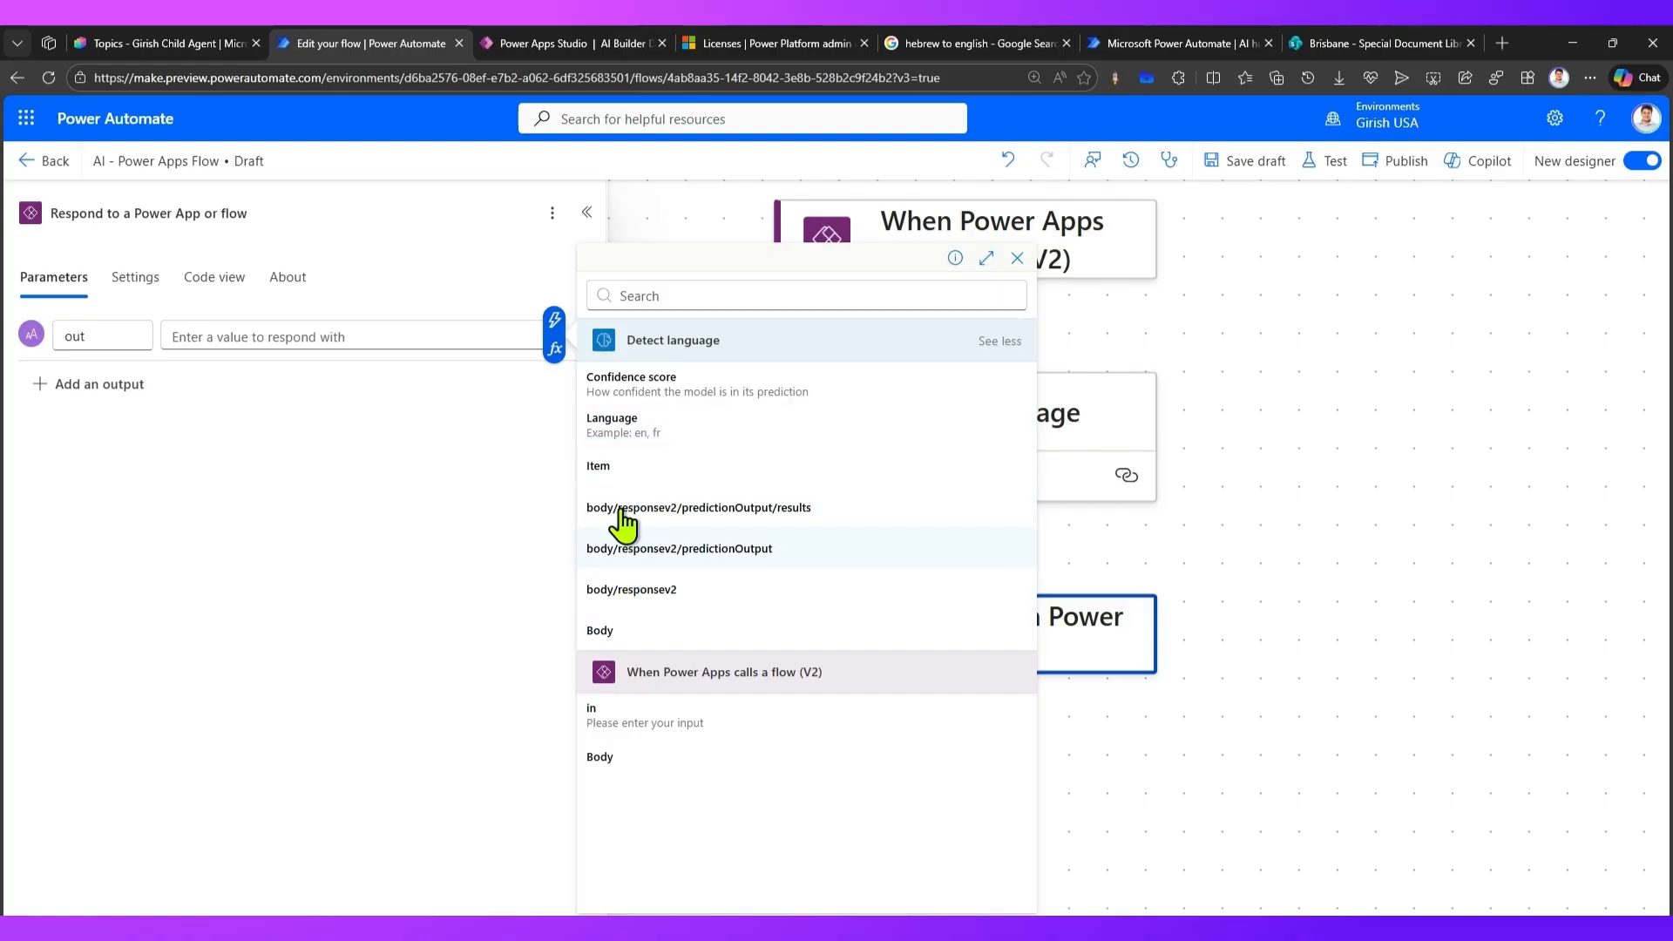
left_click(644, 433)
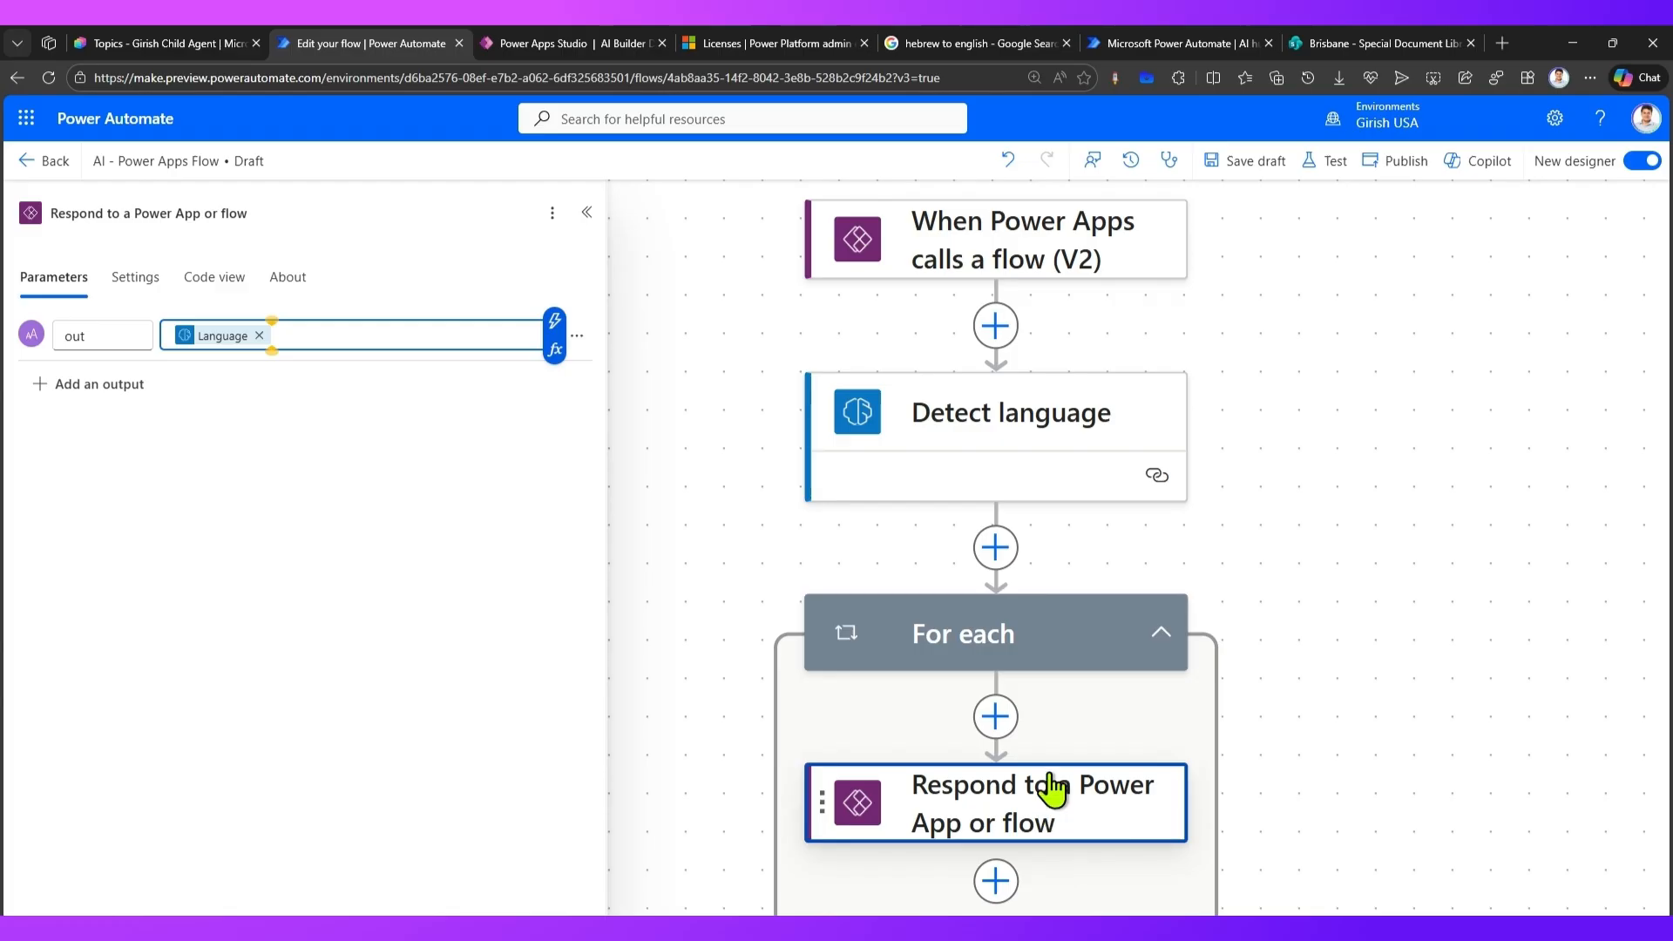
Move the response action out of the For each loop to directly after Detect language, and delete the loop
left_click_drag(1058, 788, 1076, 553)
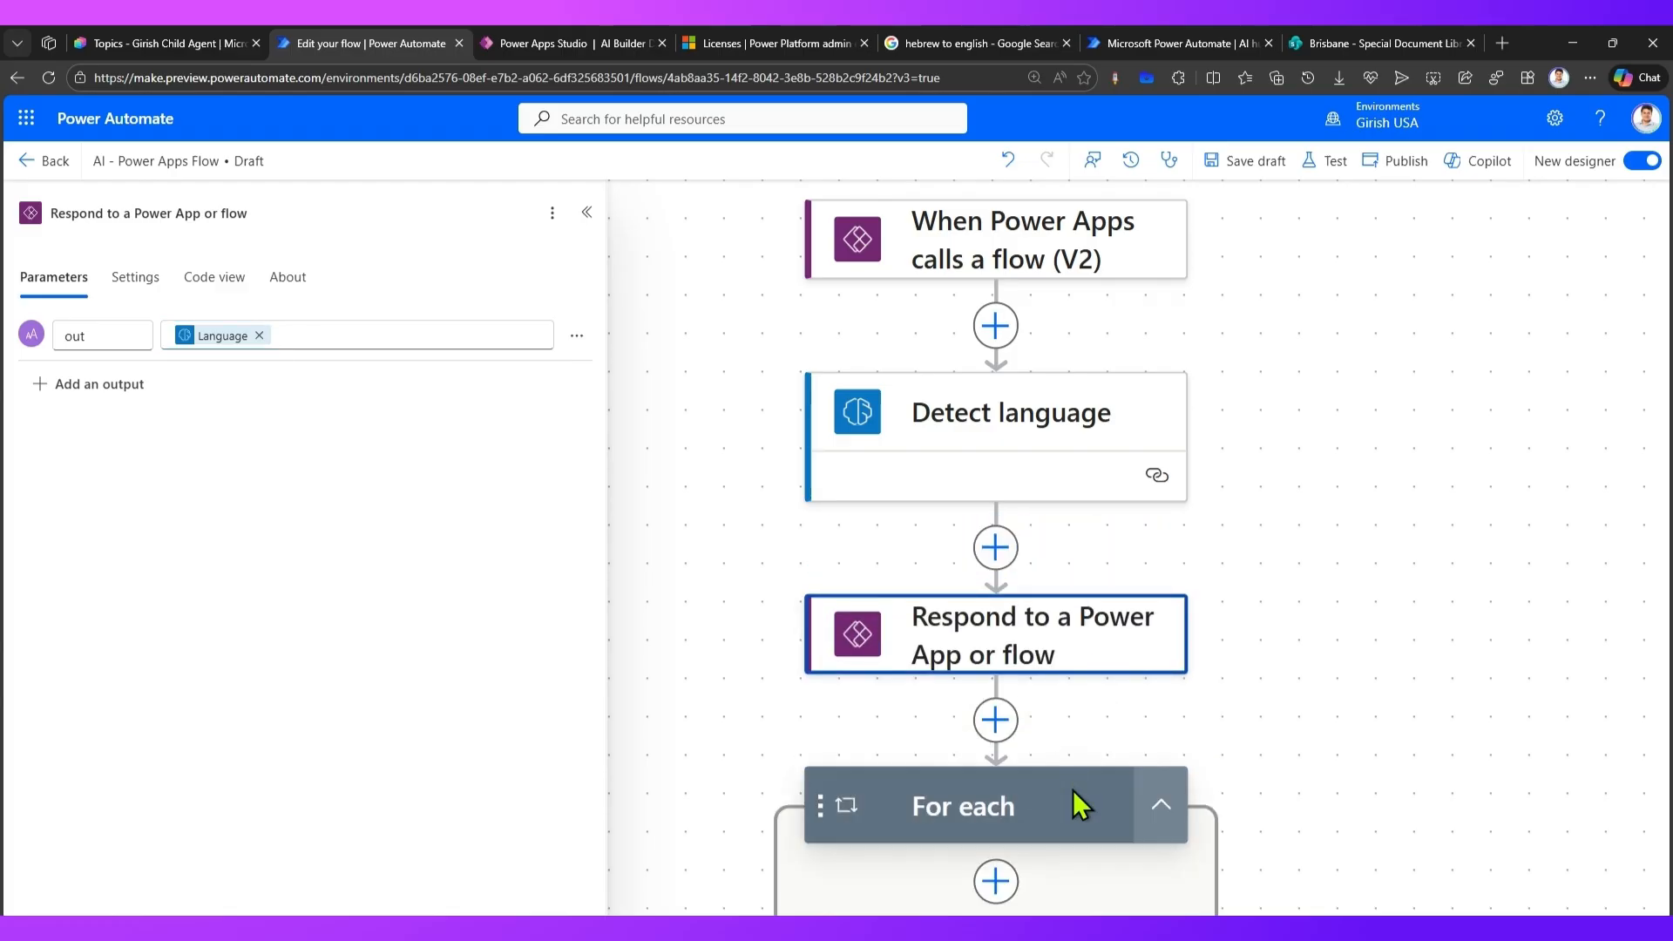
right_click(1074, 790)
left_click(1091, 808)
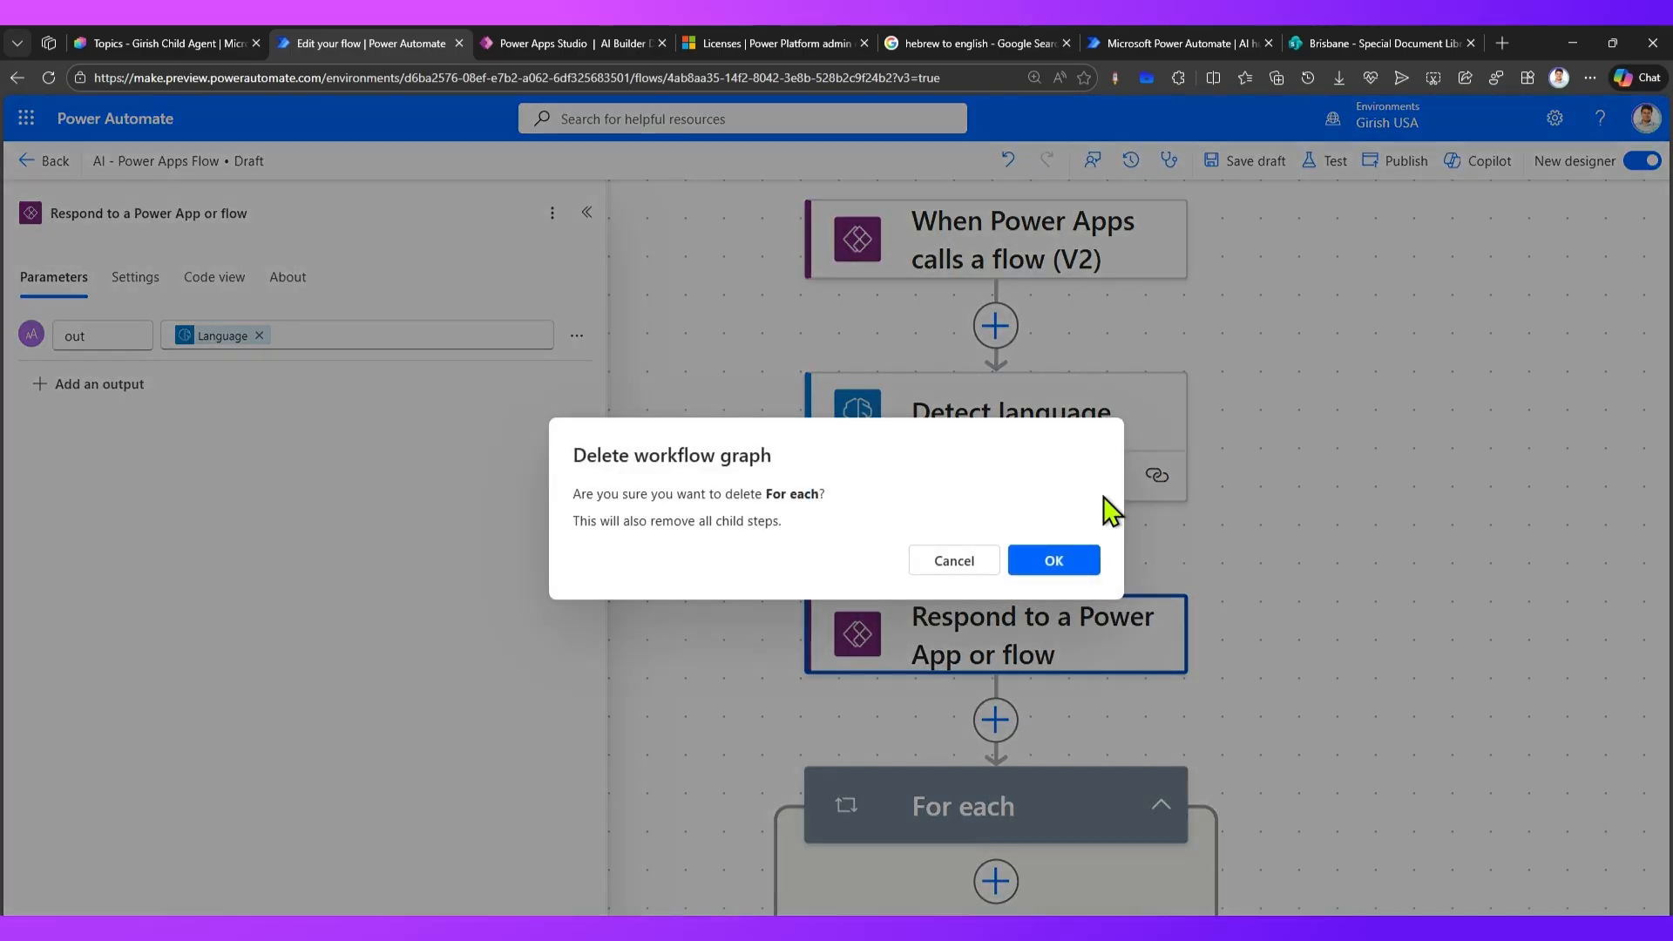
left_click(1027, 565)
left_click(1001, 650)
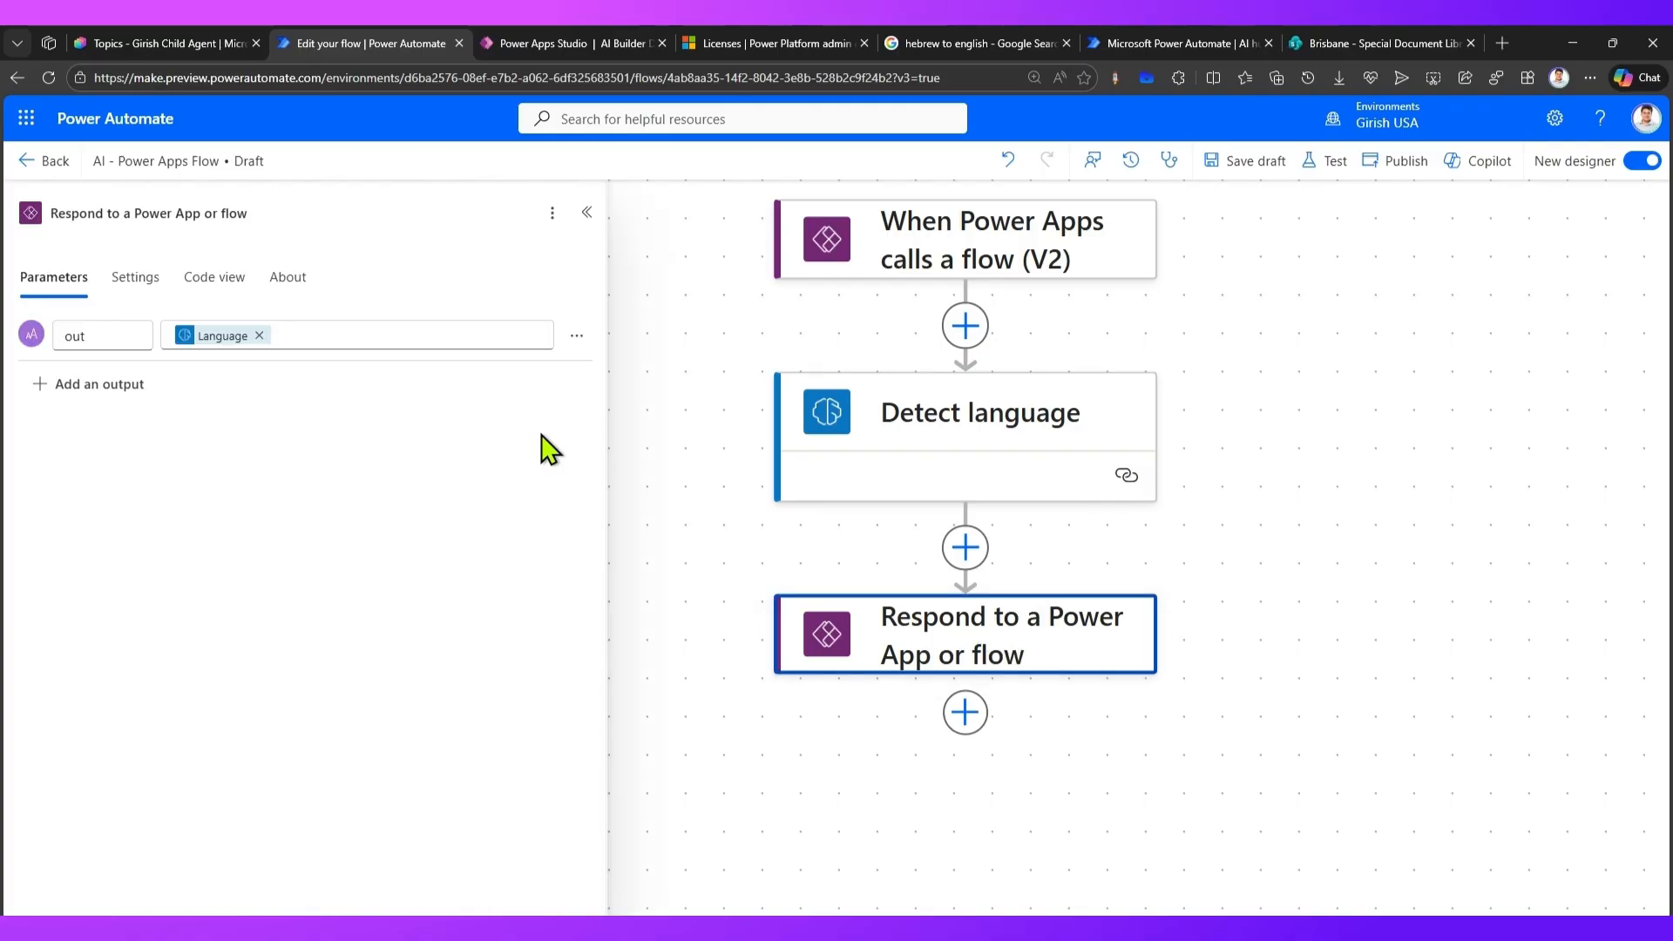
Replace the response action's "out" value with Detect language's dynamic output body/responsev2 and publish the flow
left_click(259, 335)
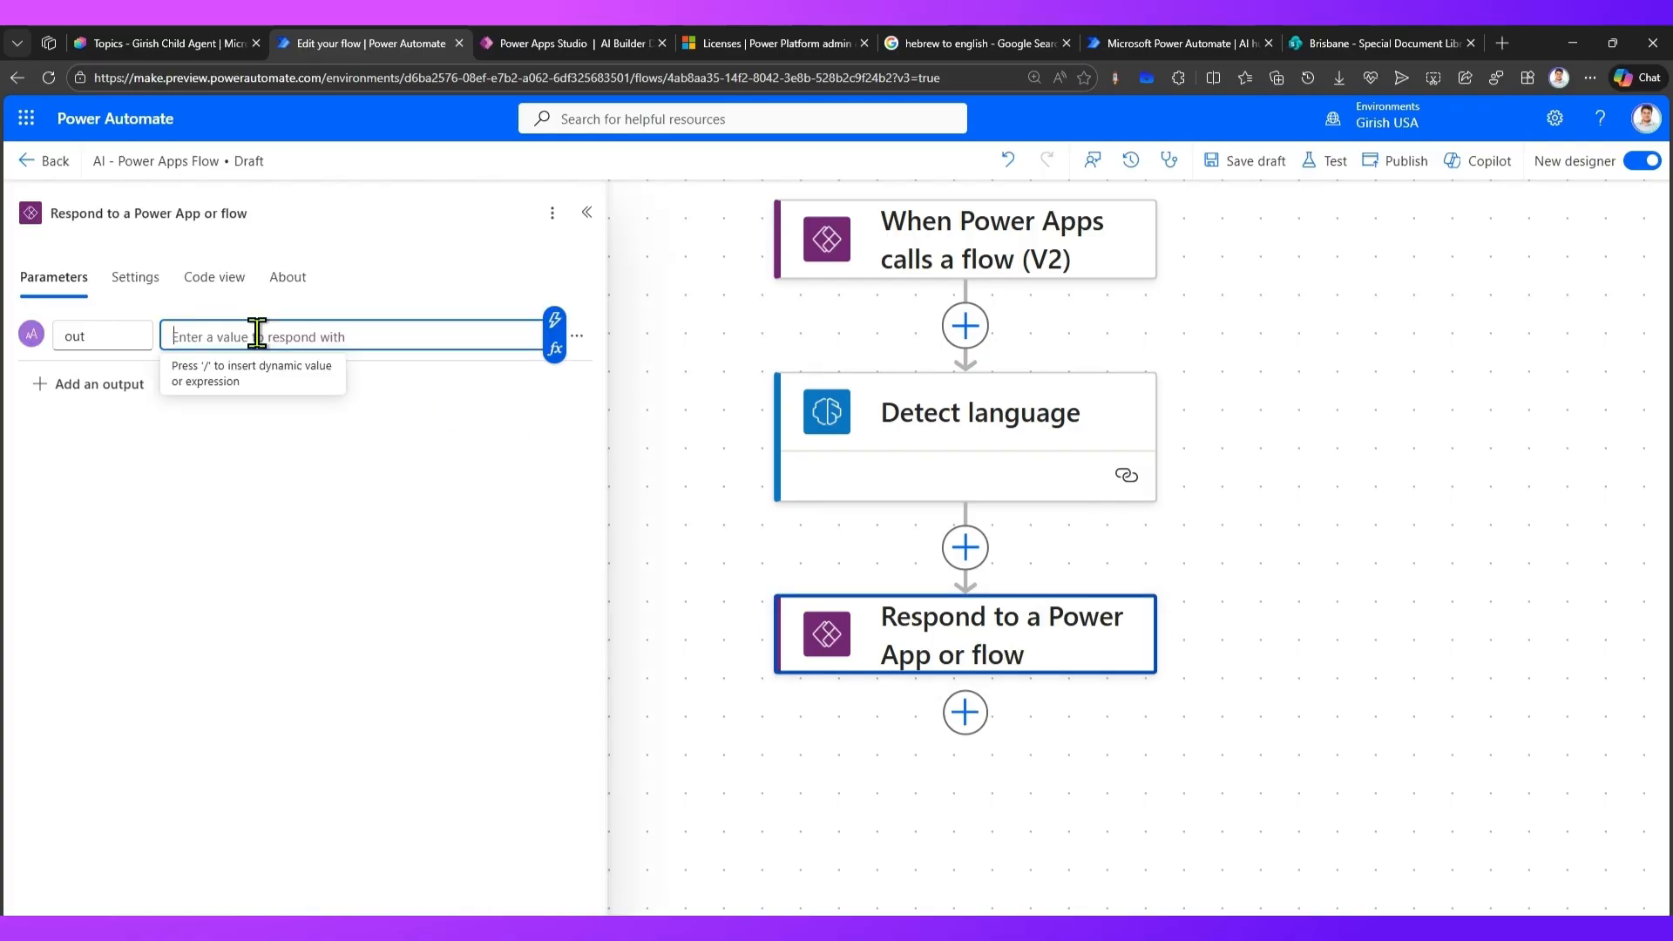
left_click(553, 323)
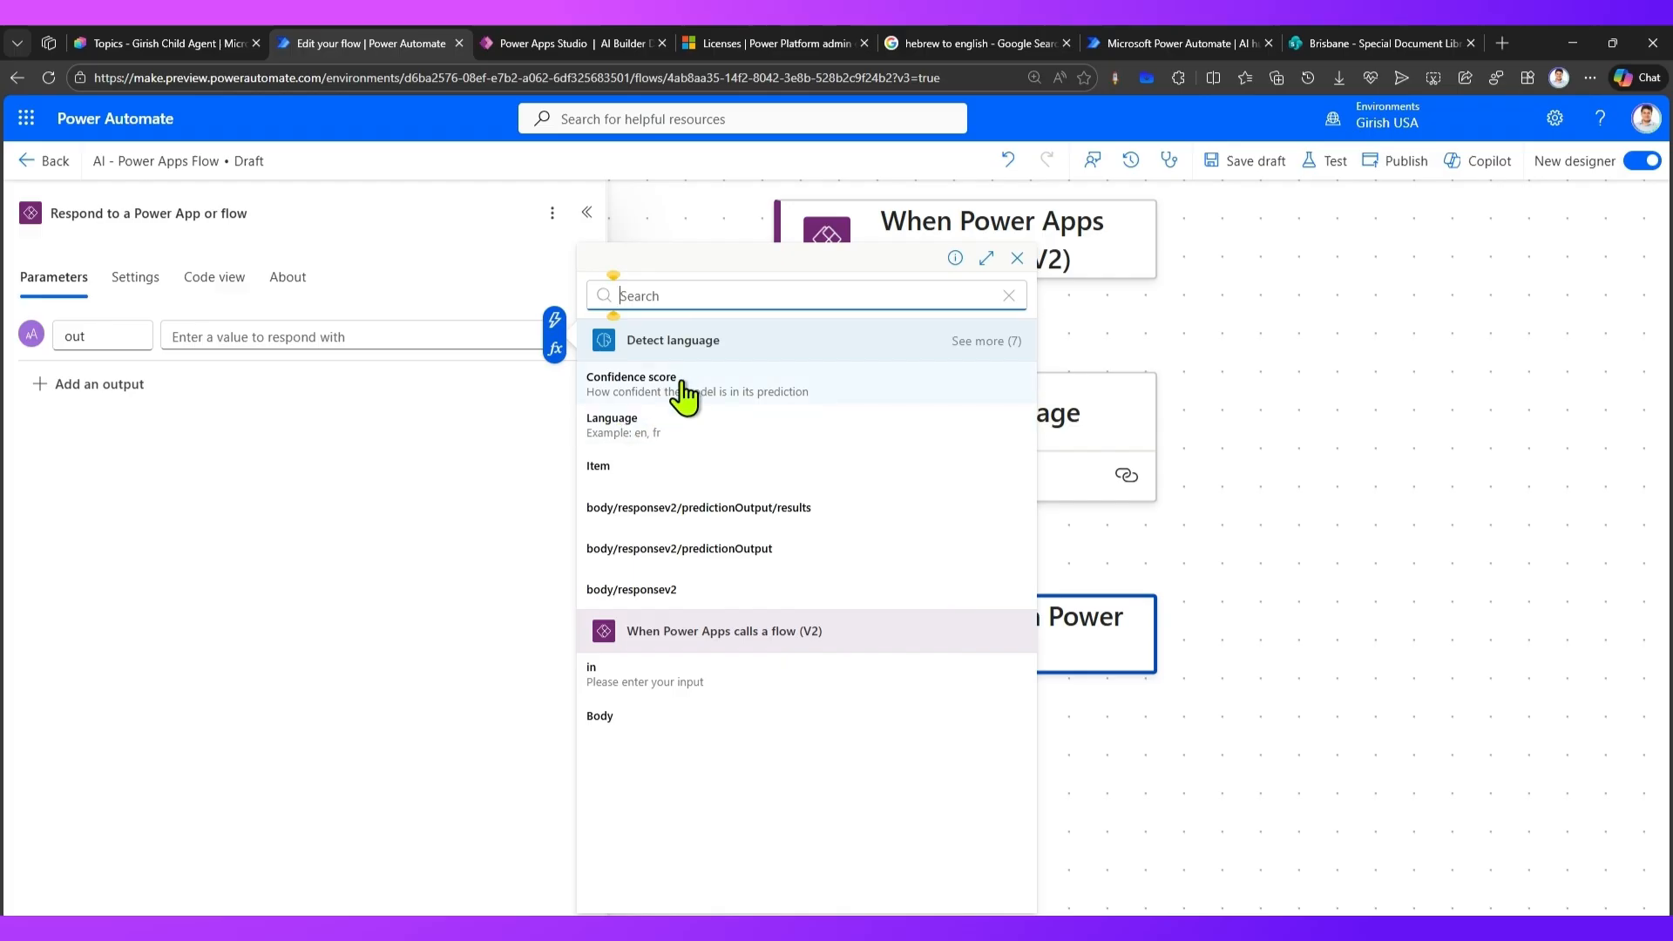
left_click(662, 591)
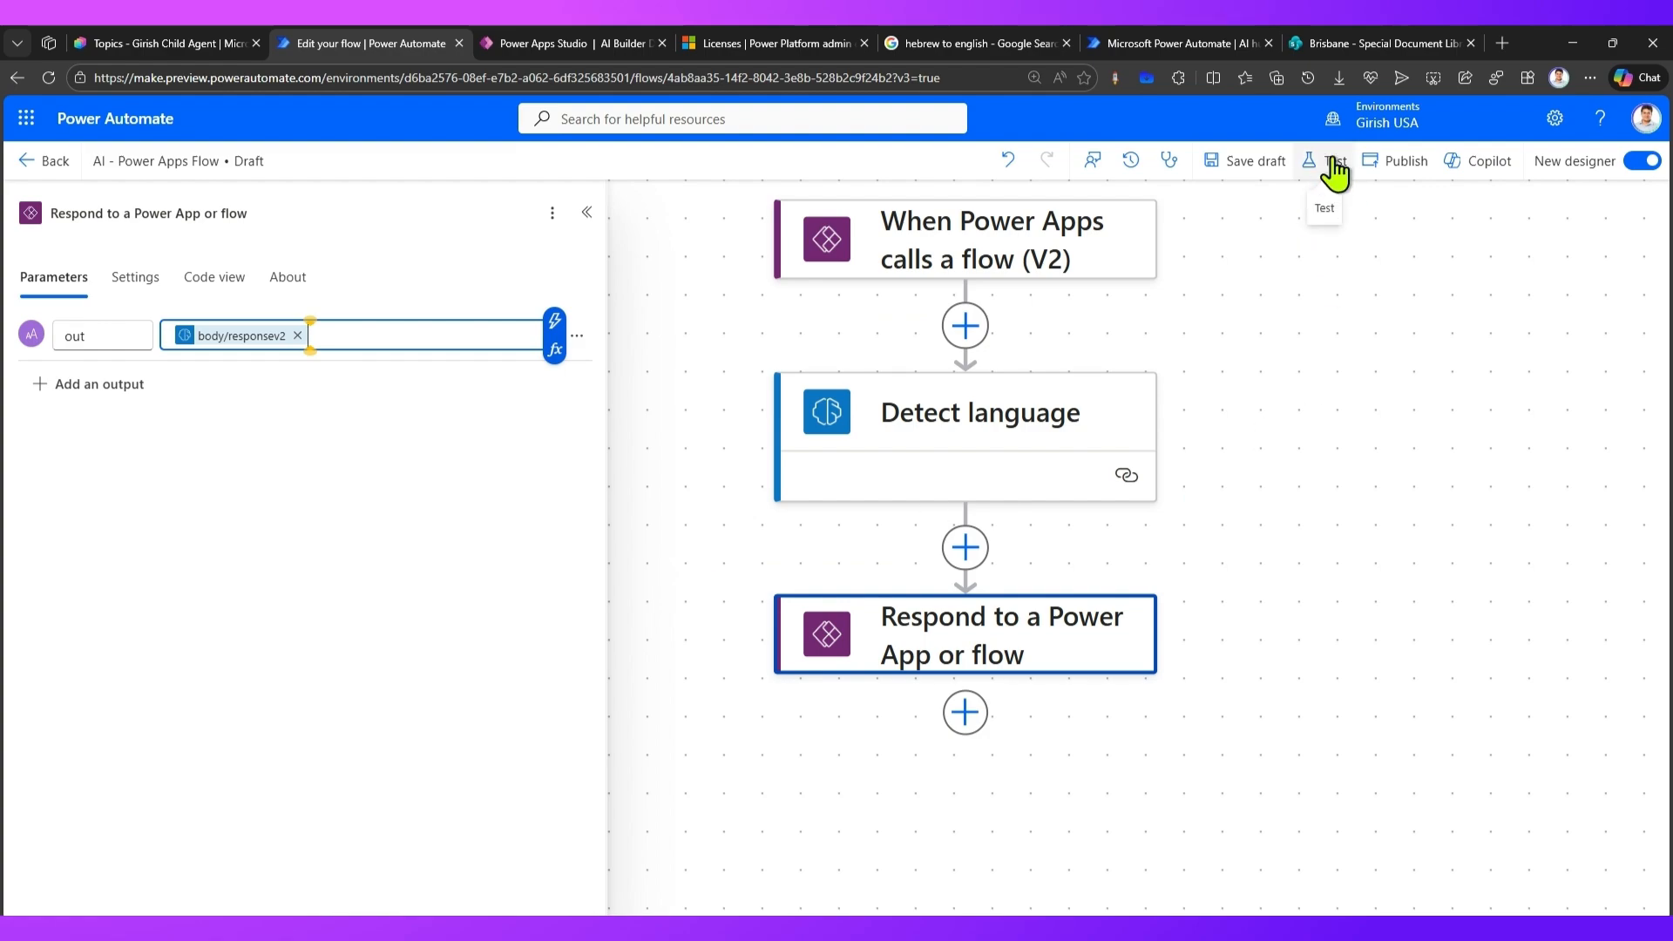
left_click(1391, 166)
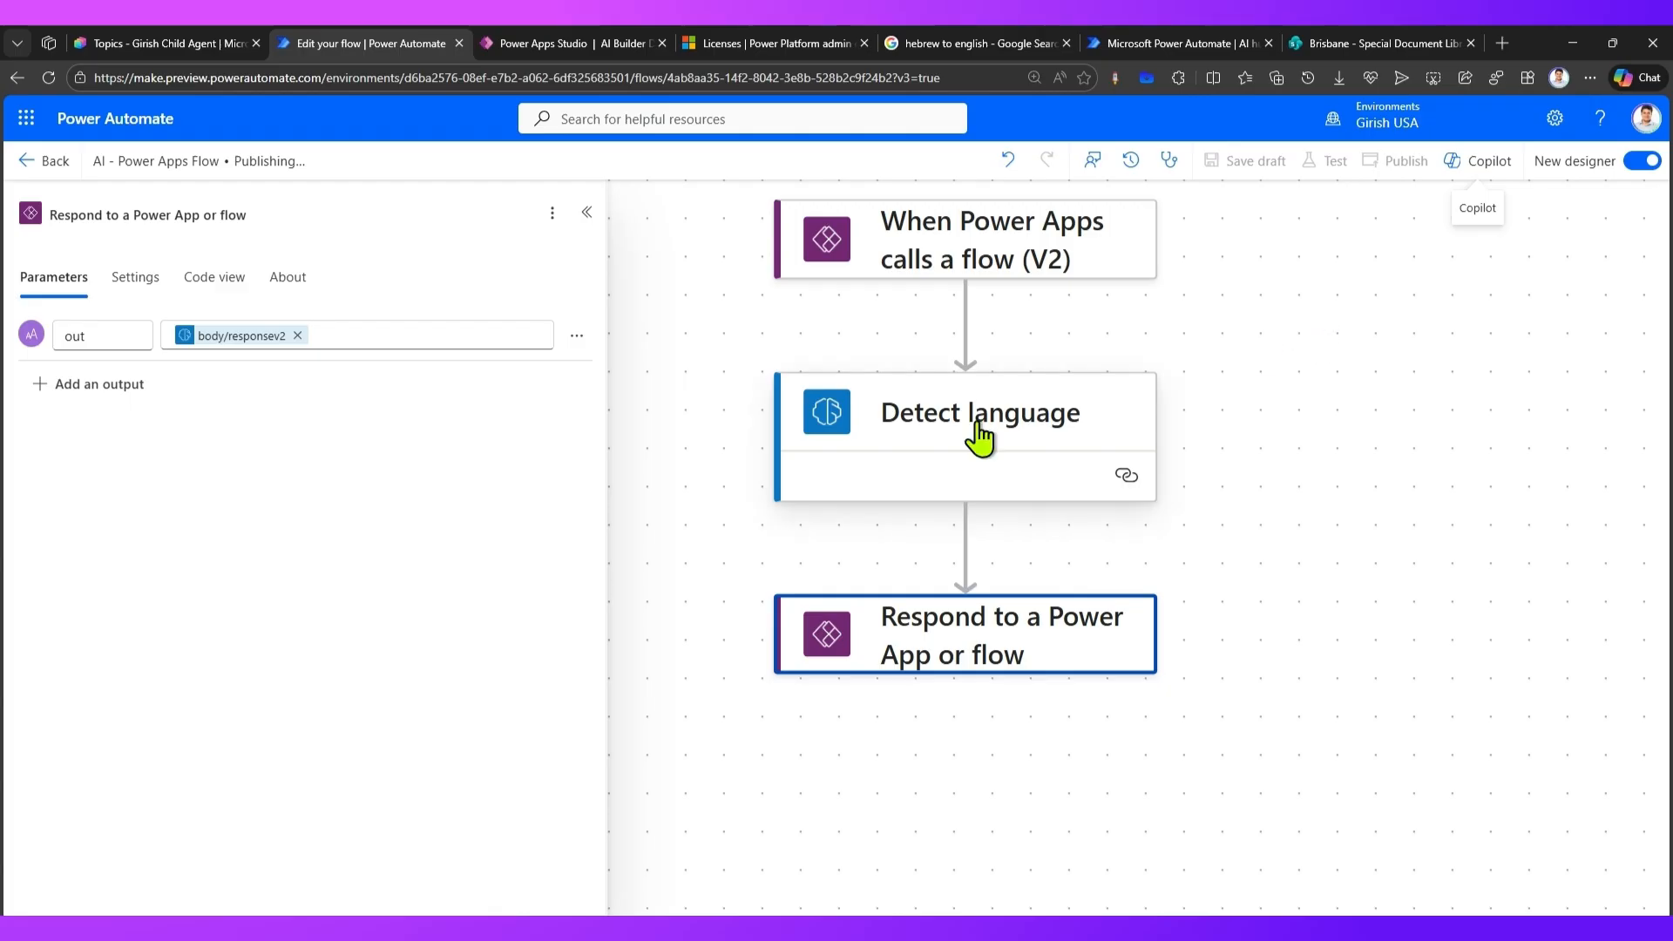
left_click(900, 455)
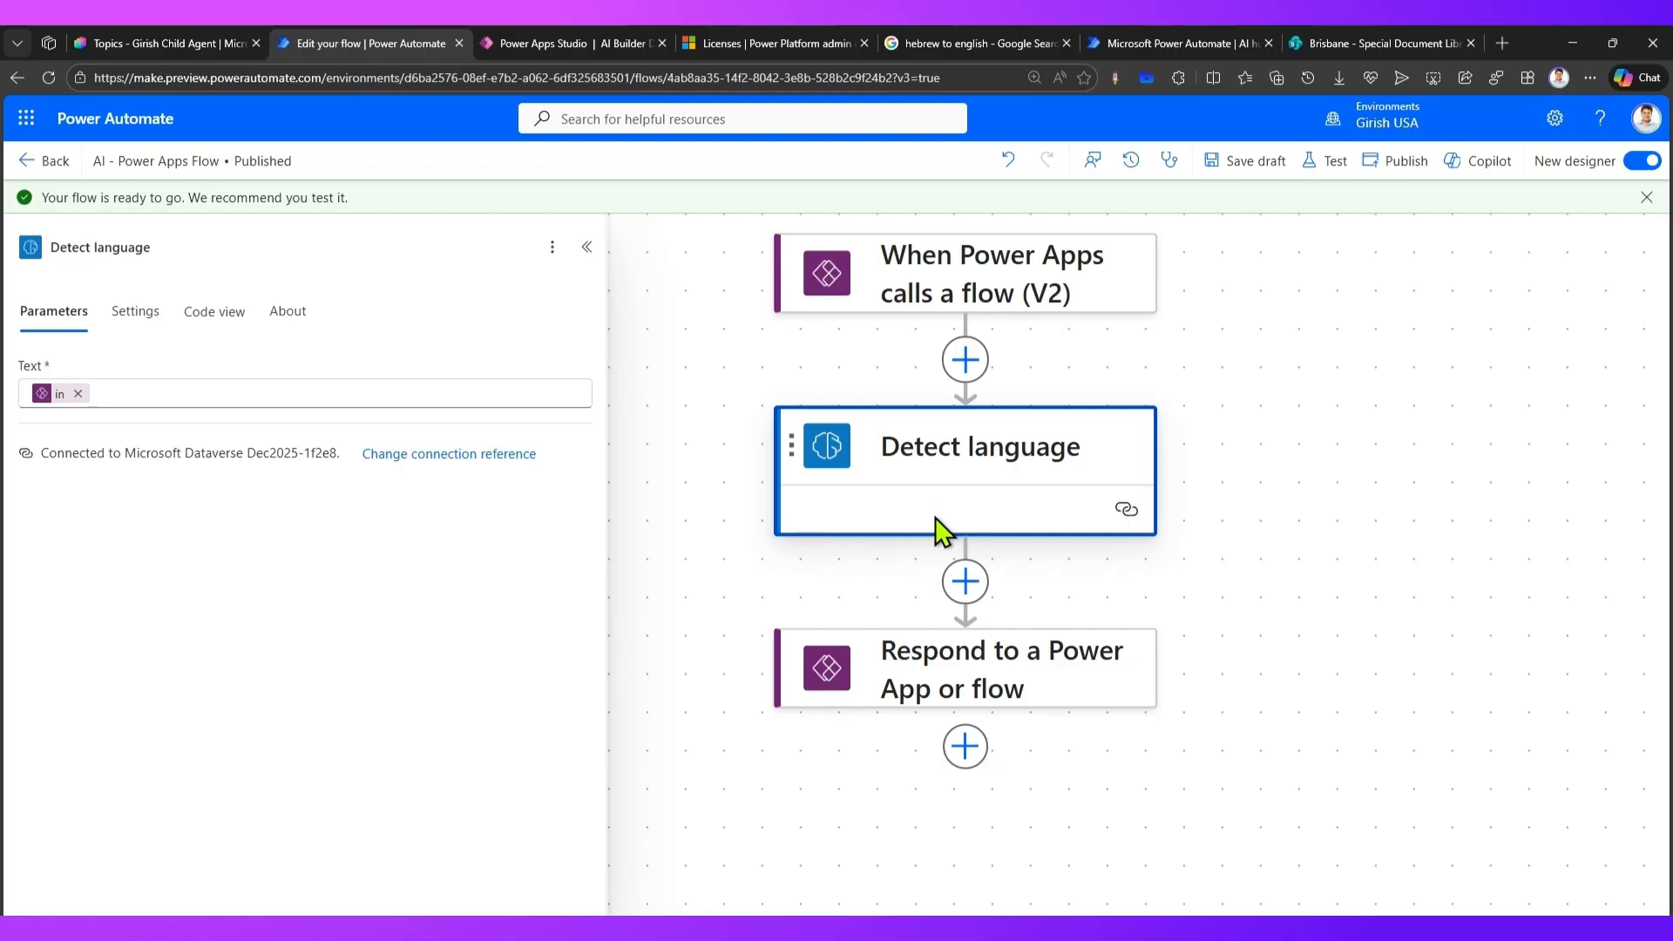
Switch to the Google hebrew to english translation page and copy the romanized Hebrew transliteration
left_click(577, 33)
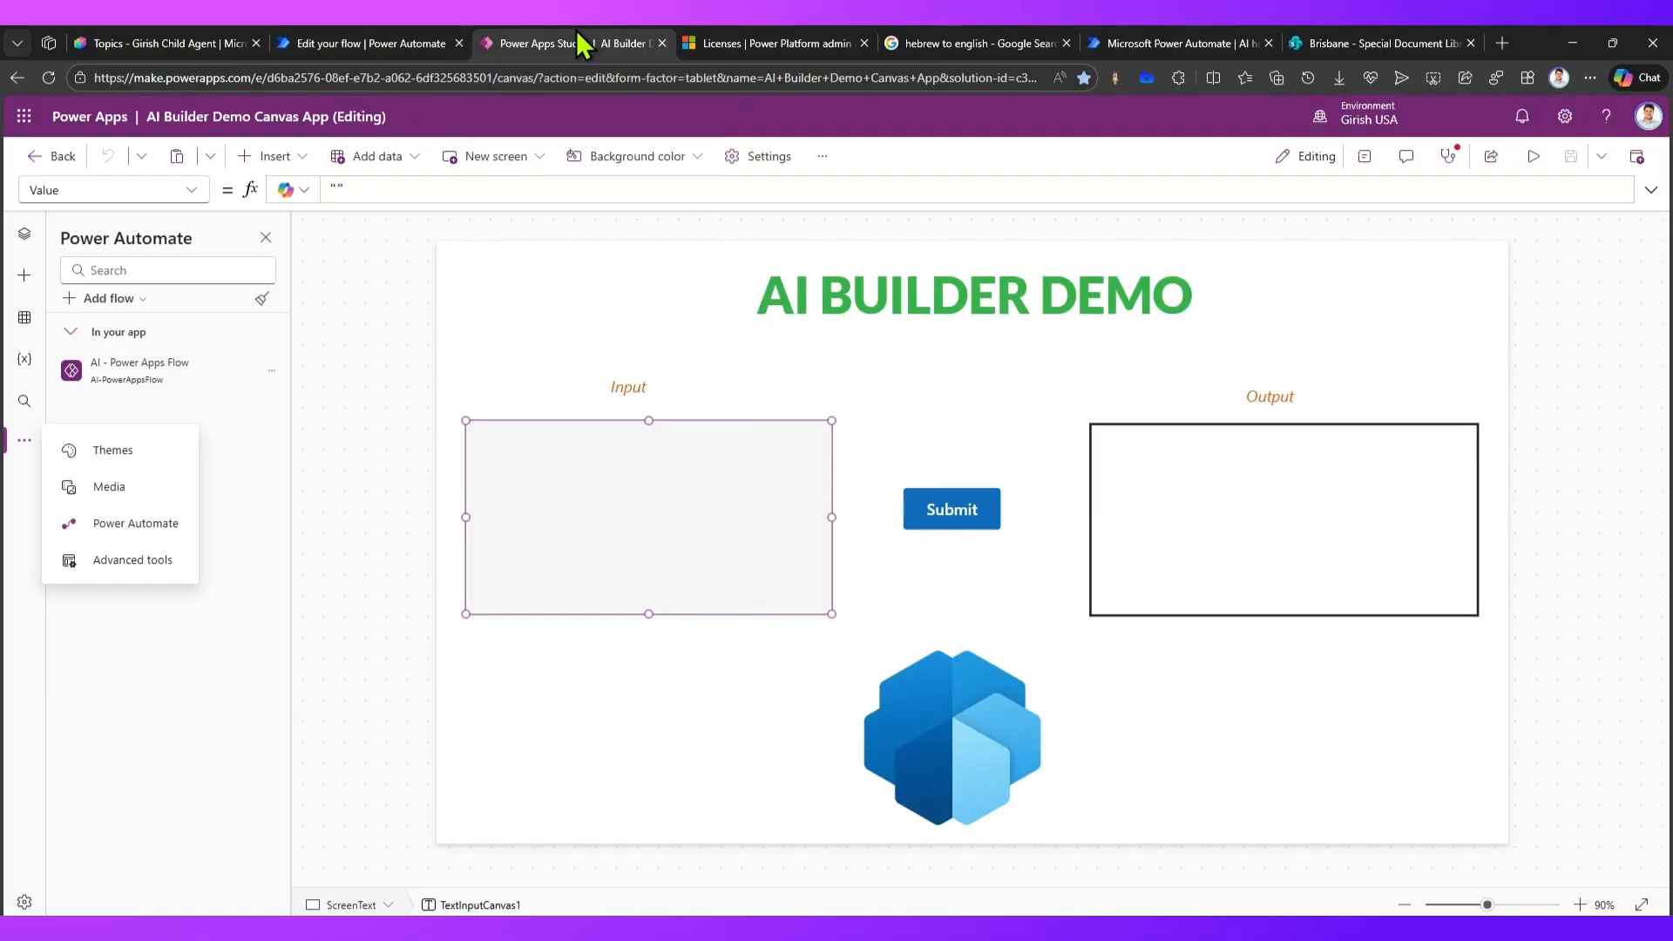
left_click(962, 46)
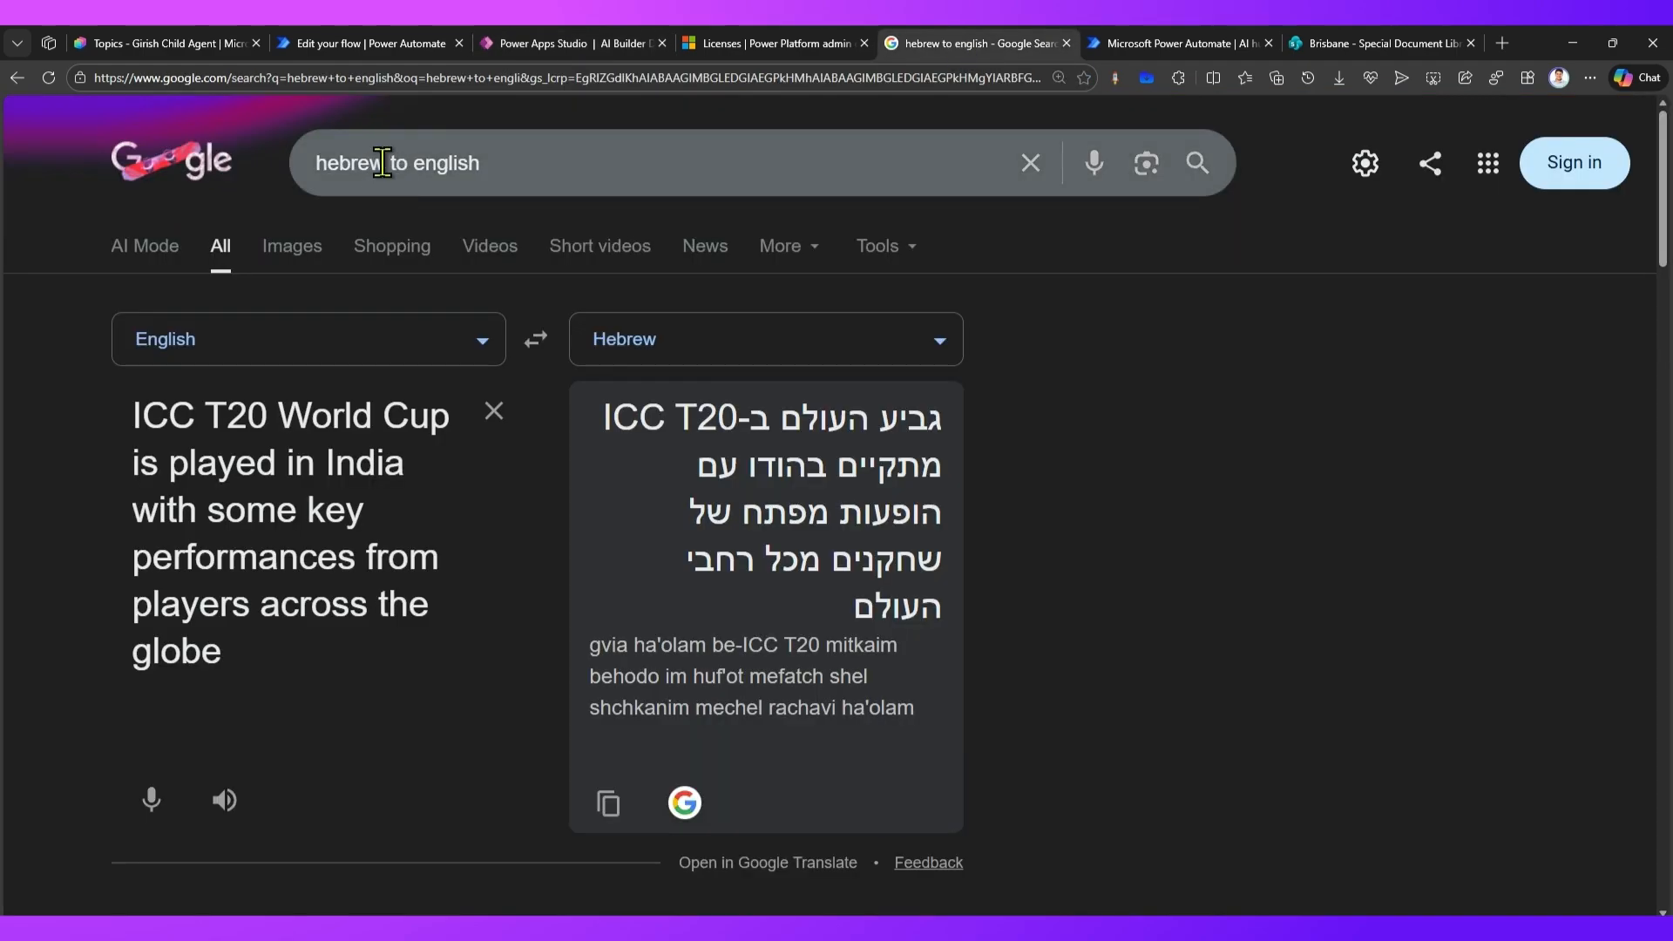
triple_click(136, 415)
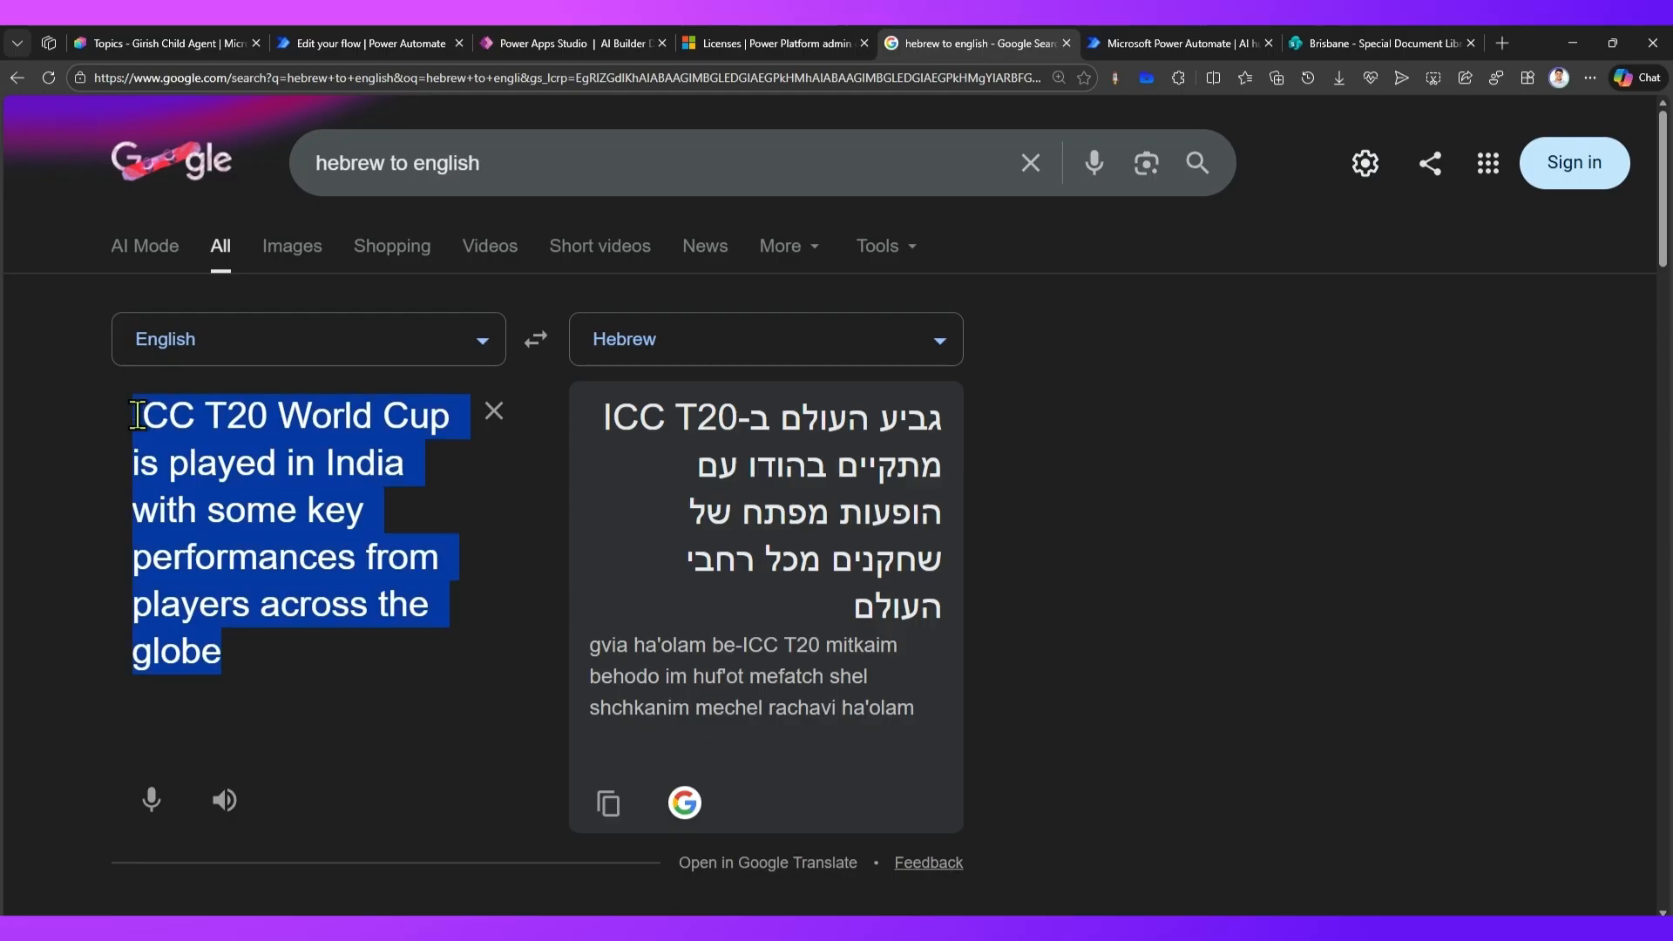
left_click_drag(136, 415, 244, 436)
left_click_drag(601, 410, 942, 716)
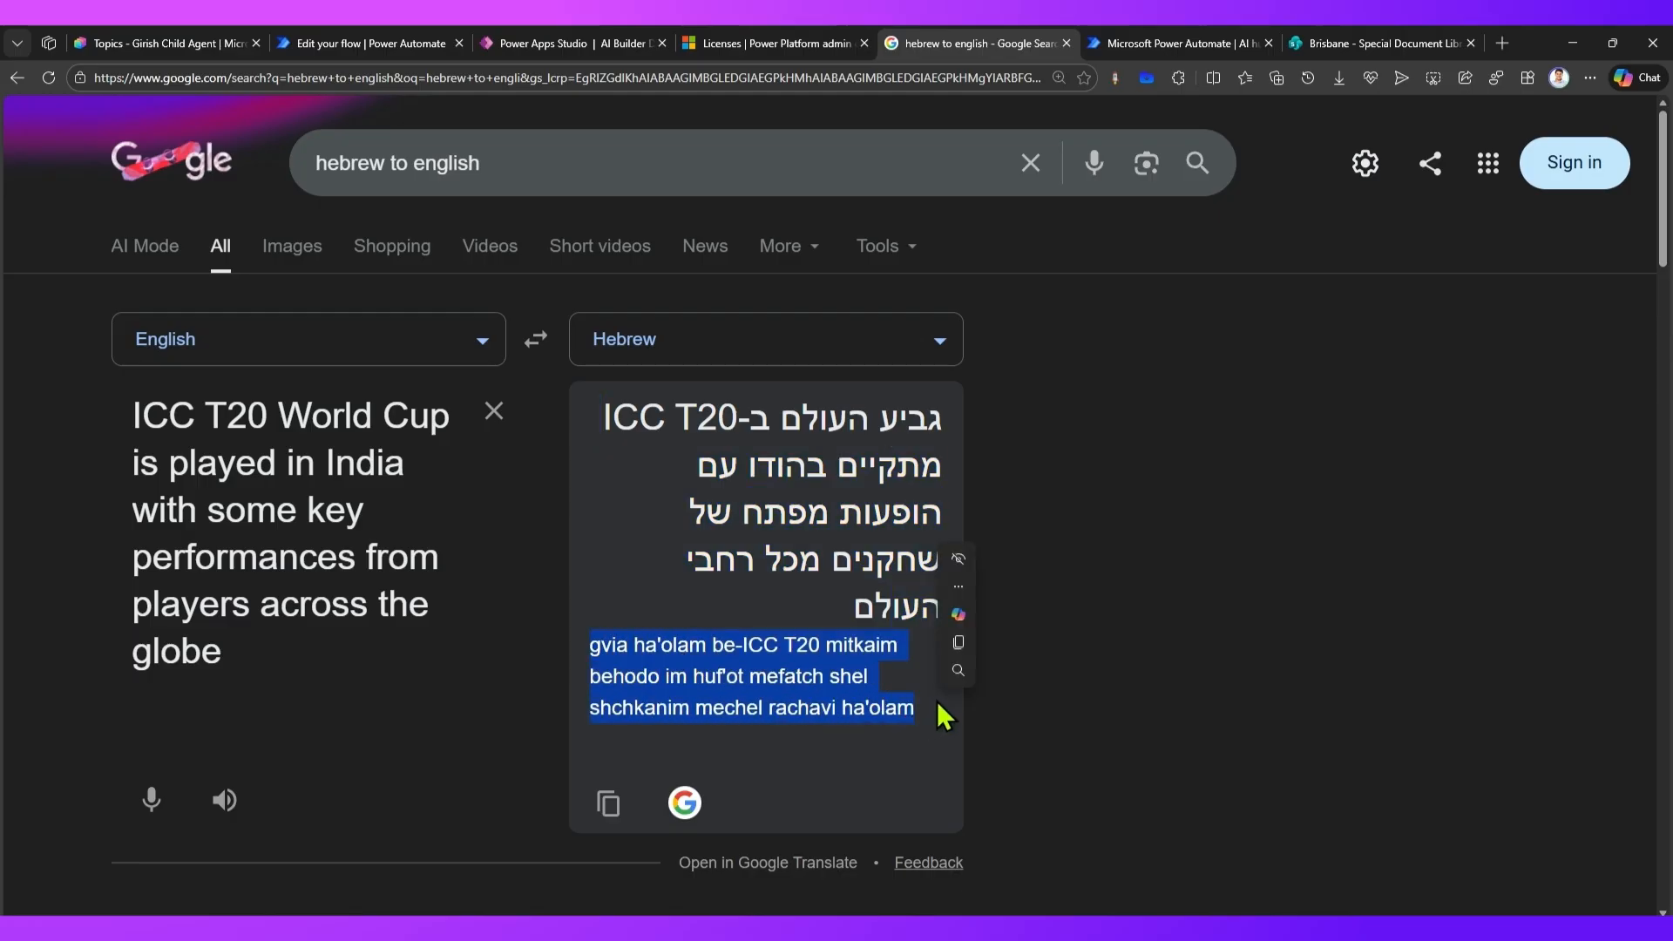
left_click(959, 643)
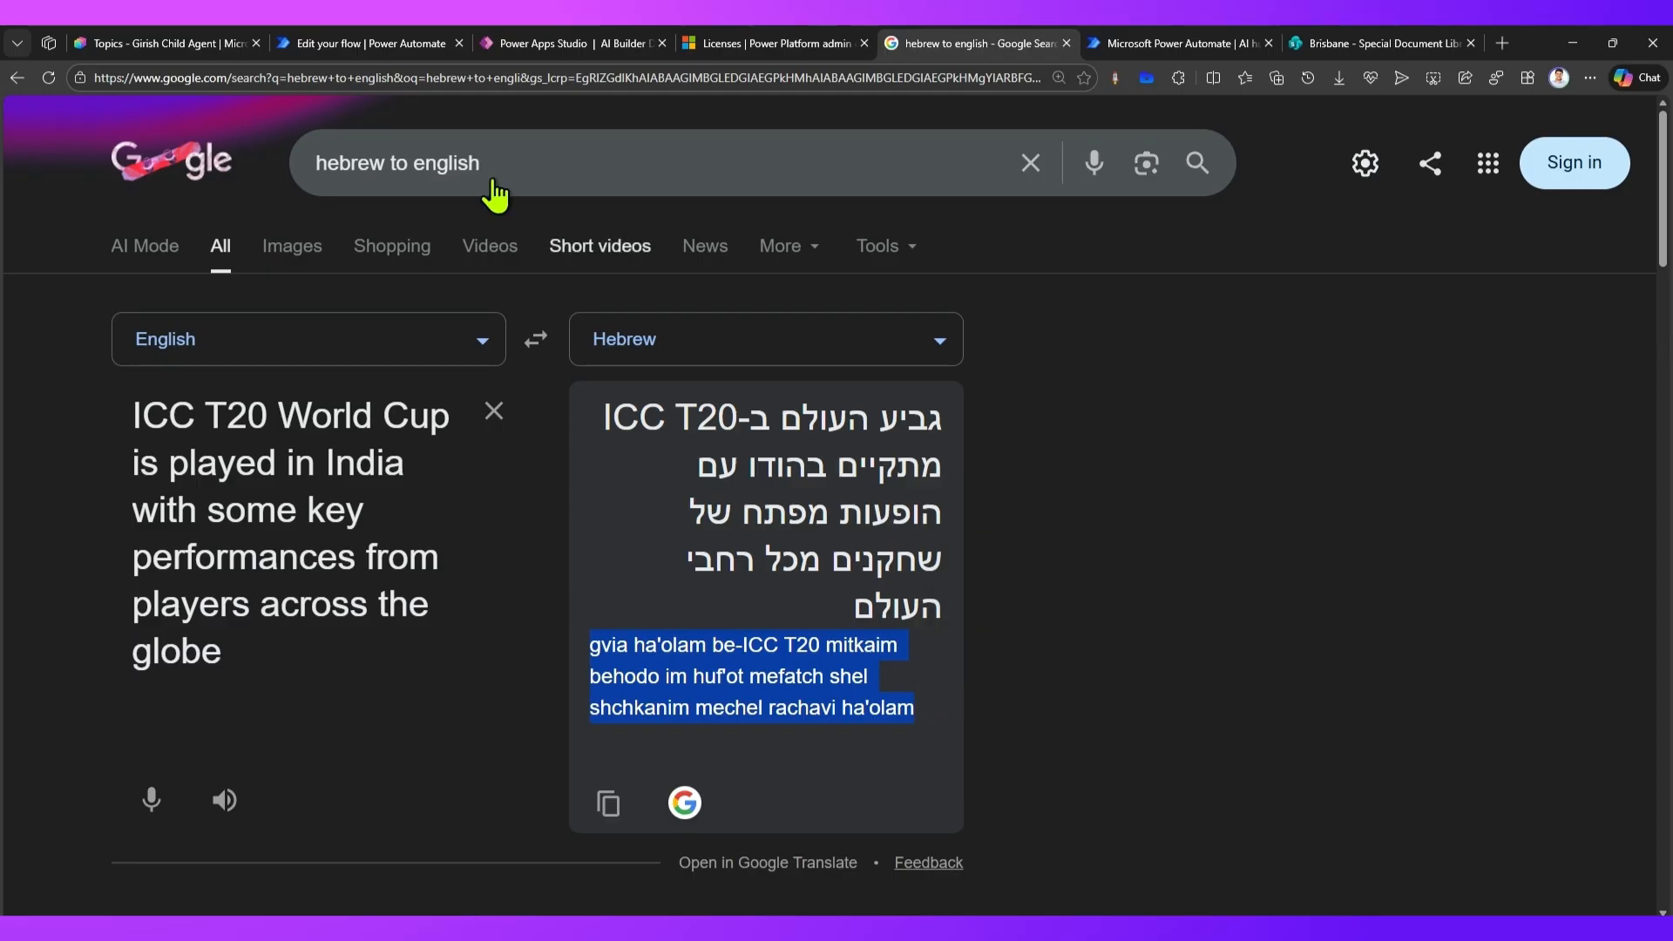
Preview the AI Builder Demo canvas app in Power Apps Studio, paste the romanized Hebrew as input, submit it and read the output
left_click(588, 42)
left_click(745, 475)
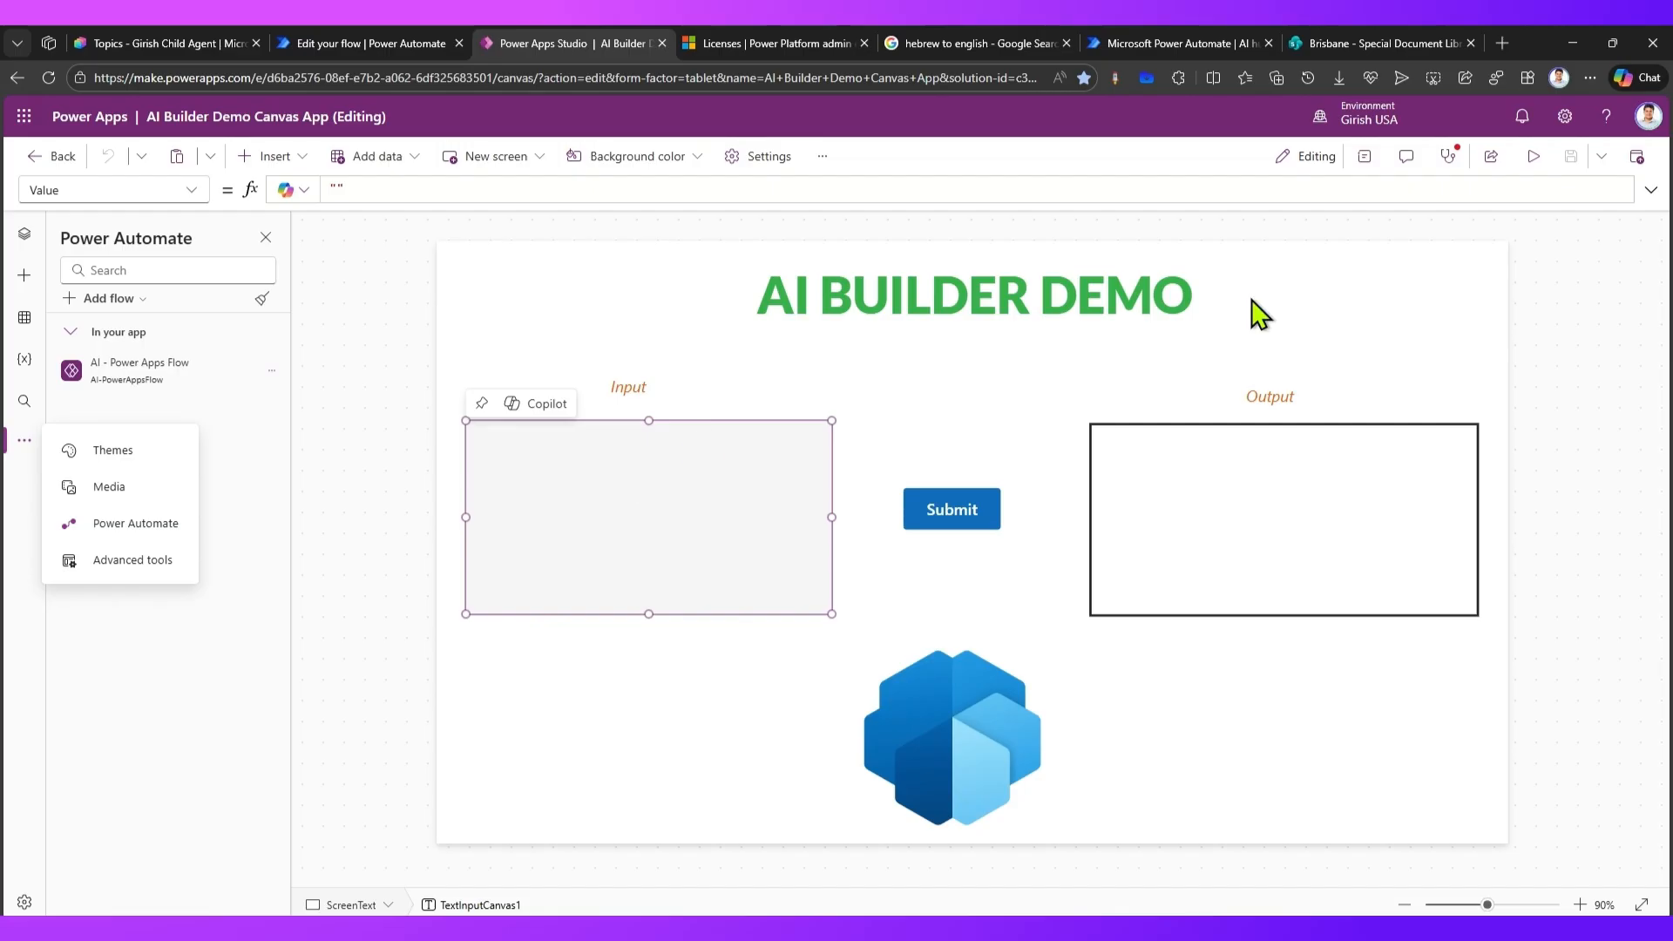
left_click(1536, 159)
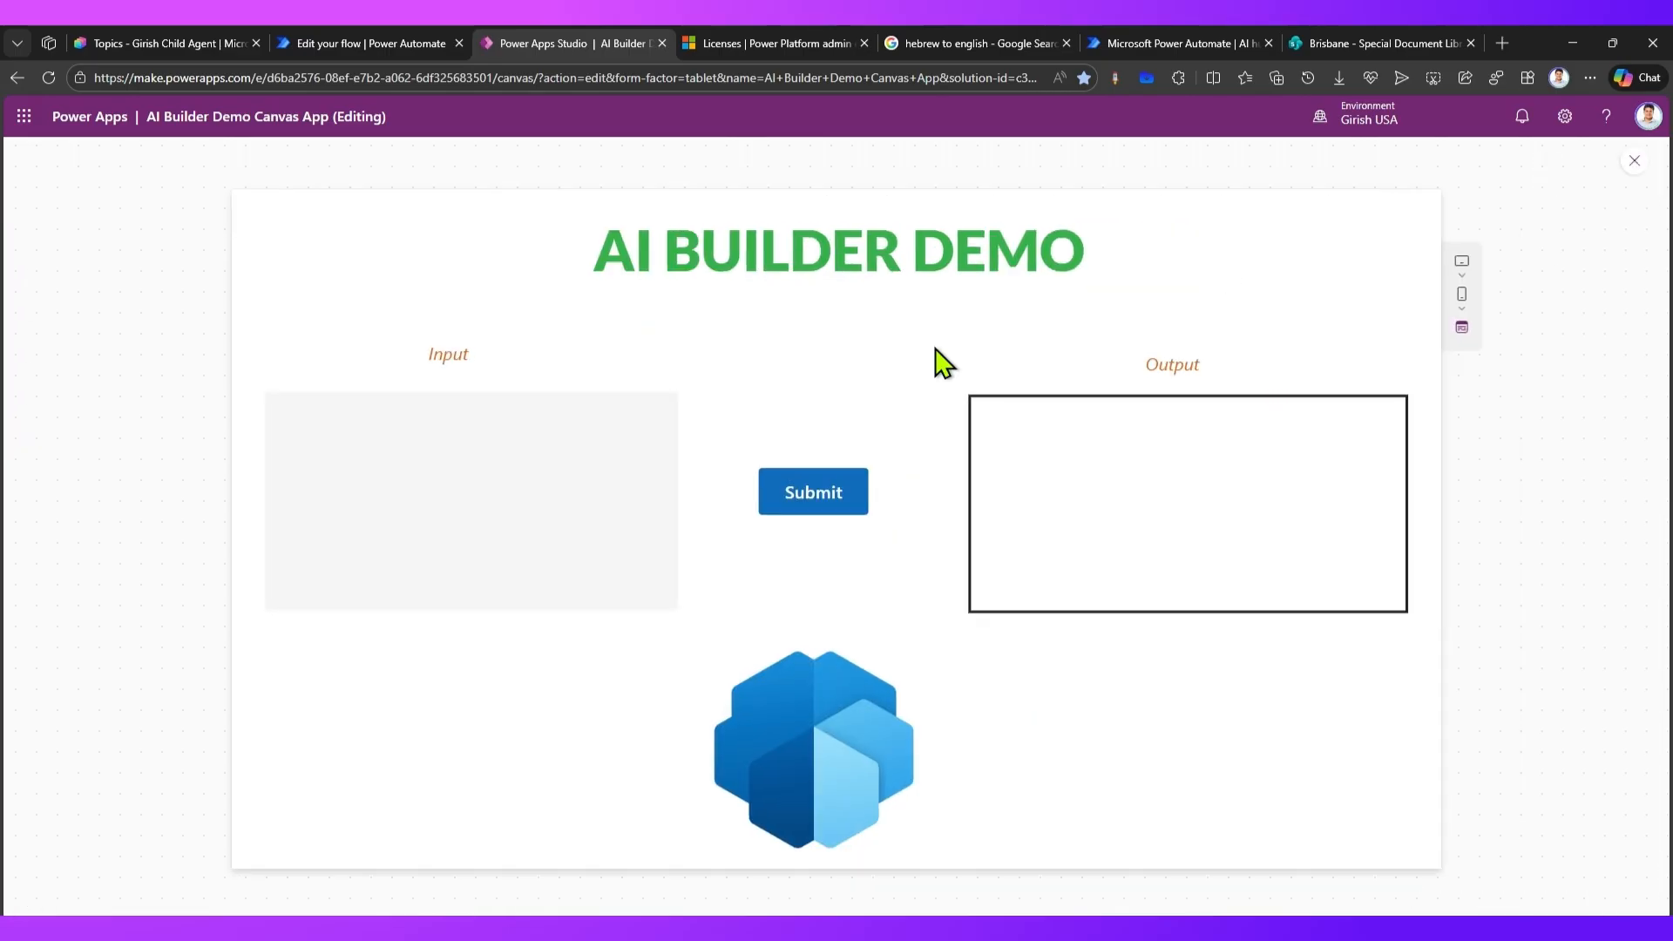
left_click(514, 419)
key("ctrl+v")
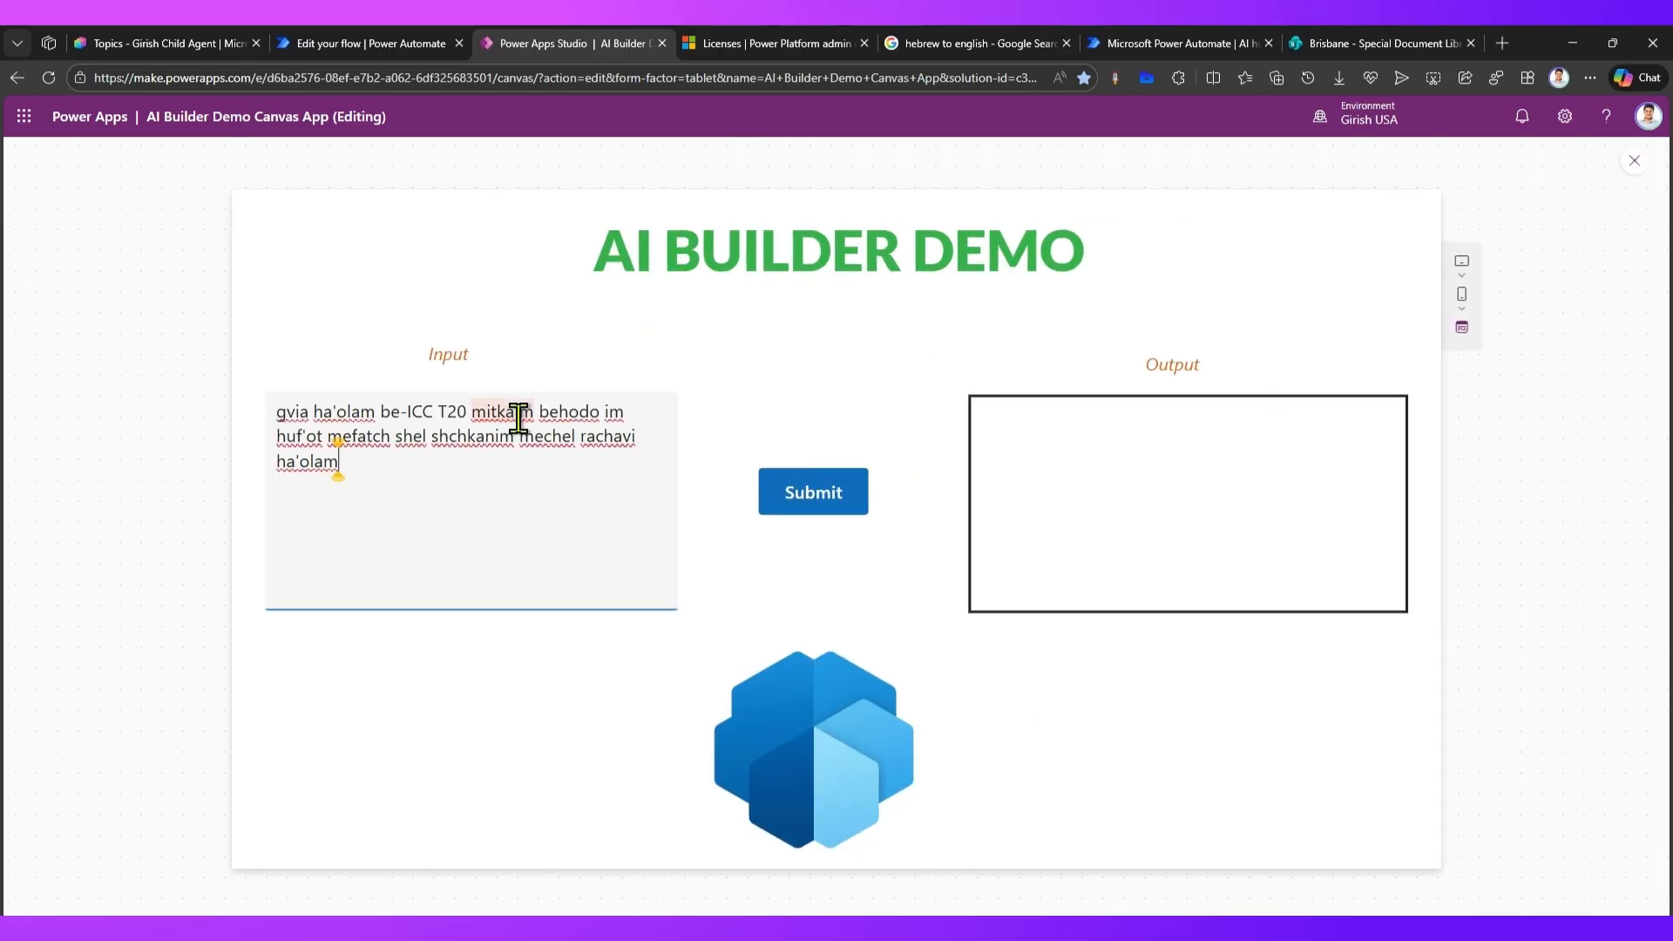
left_click(804, 513)
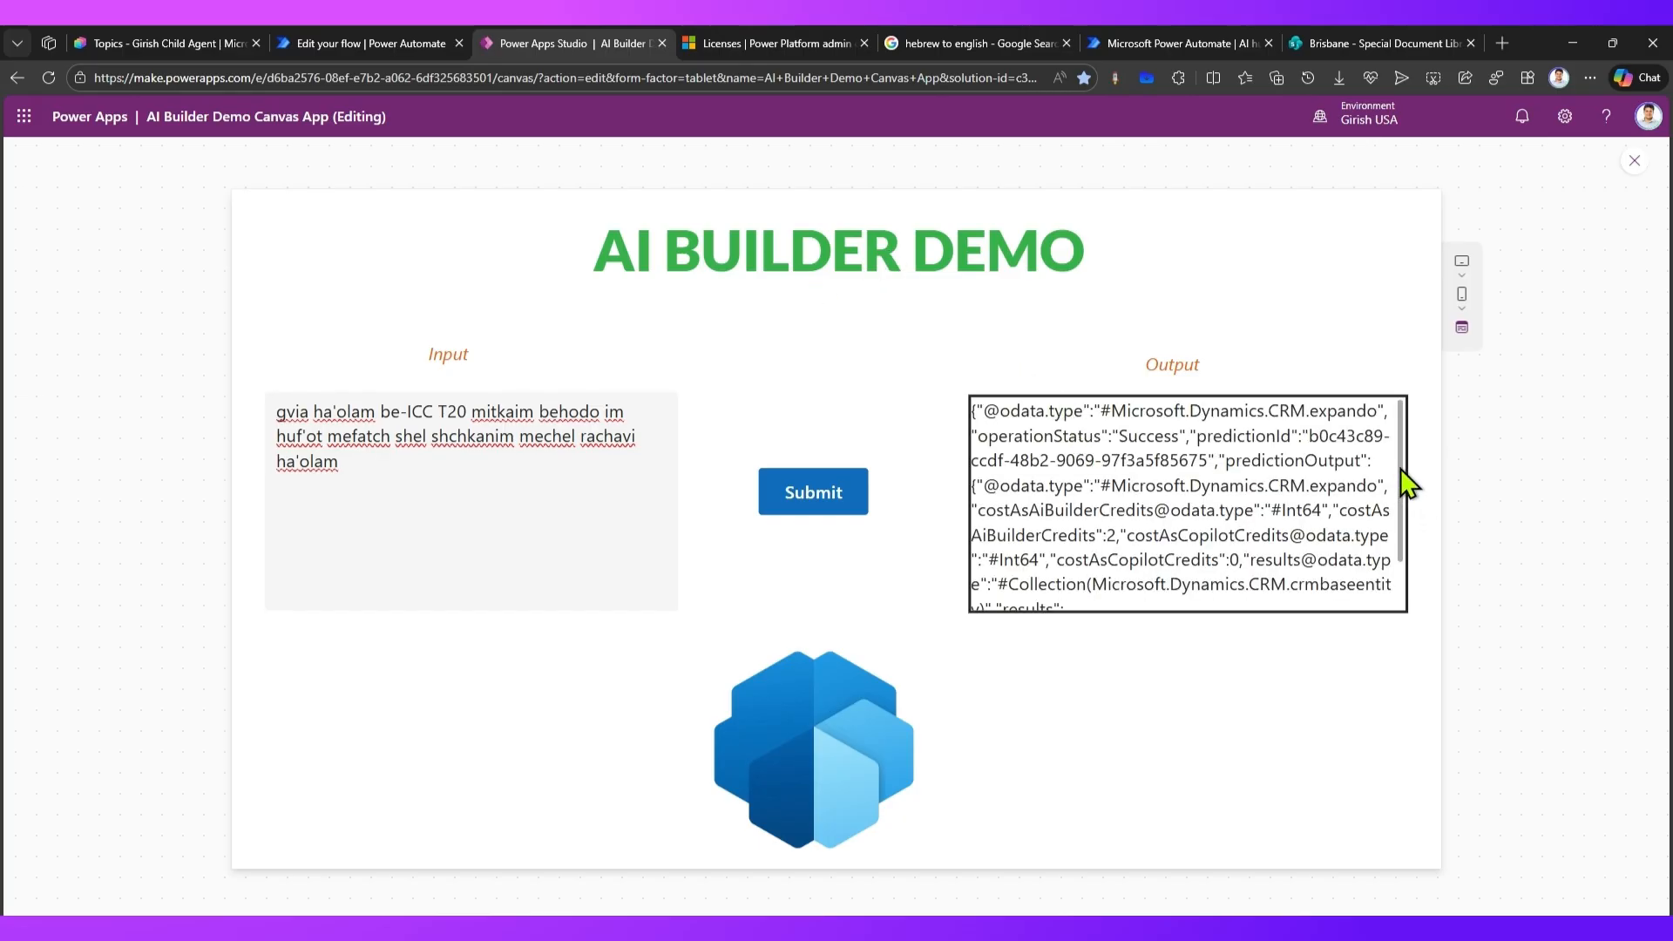
scroll(1394, 479, "down", 2)
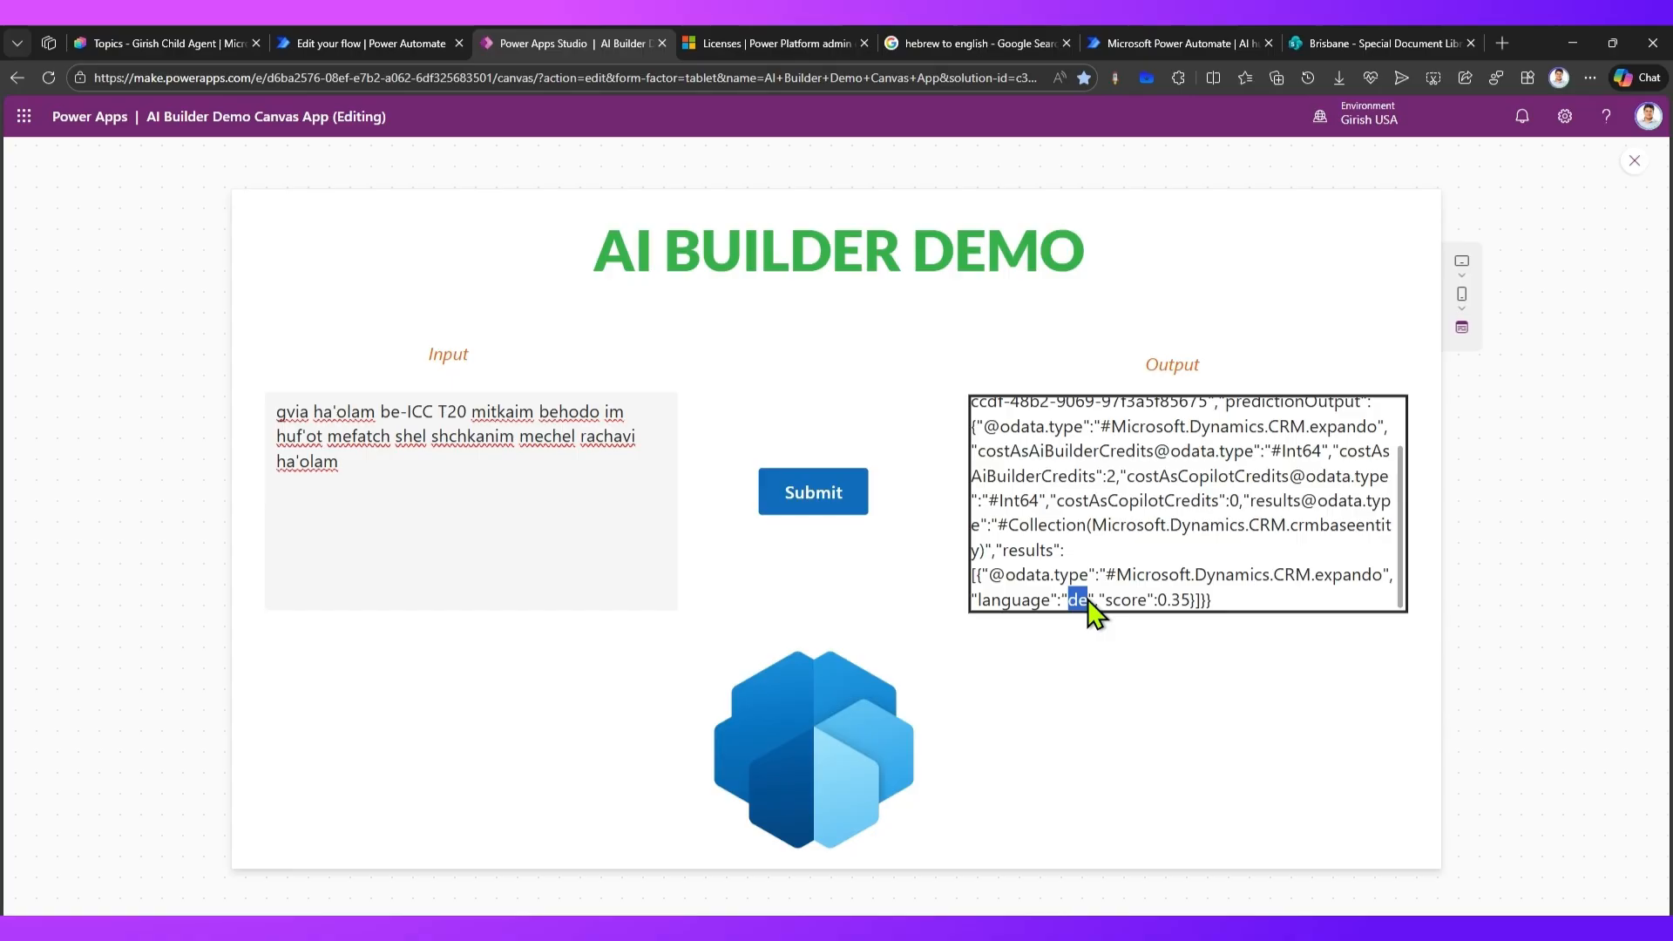
Return to the Google translation page and copy part of the translation in Hebrew script
left_click(974, 48)
left_click_drag(605, 413, 956, 621)
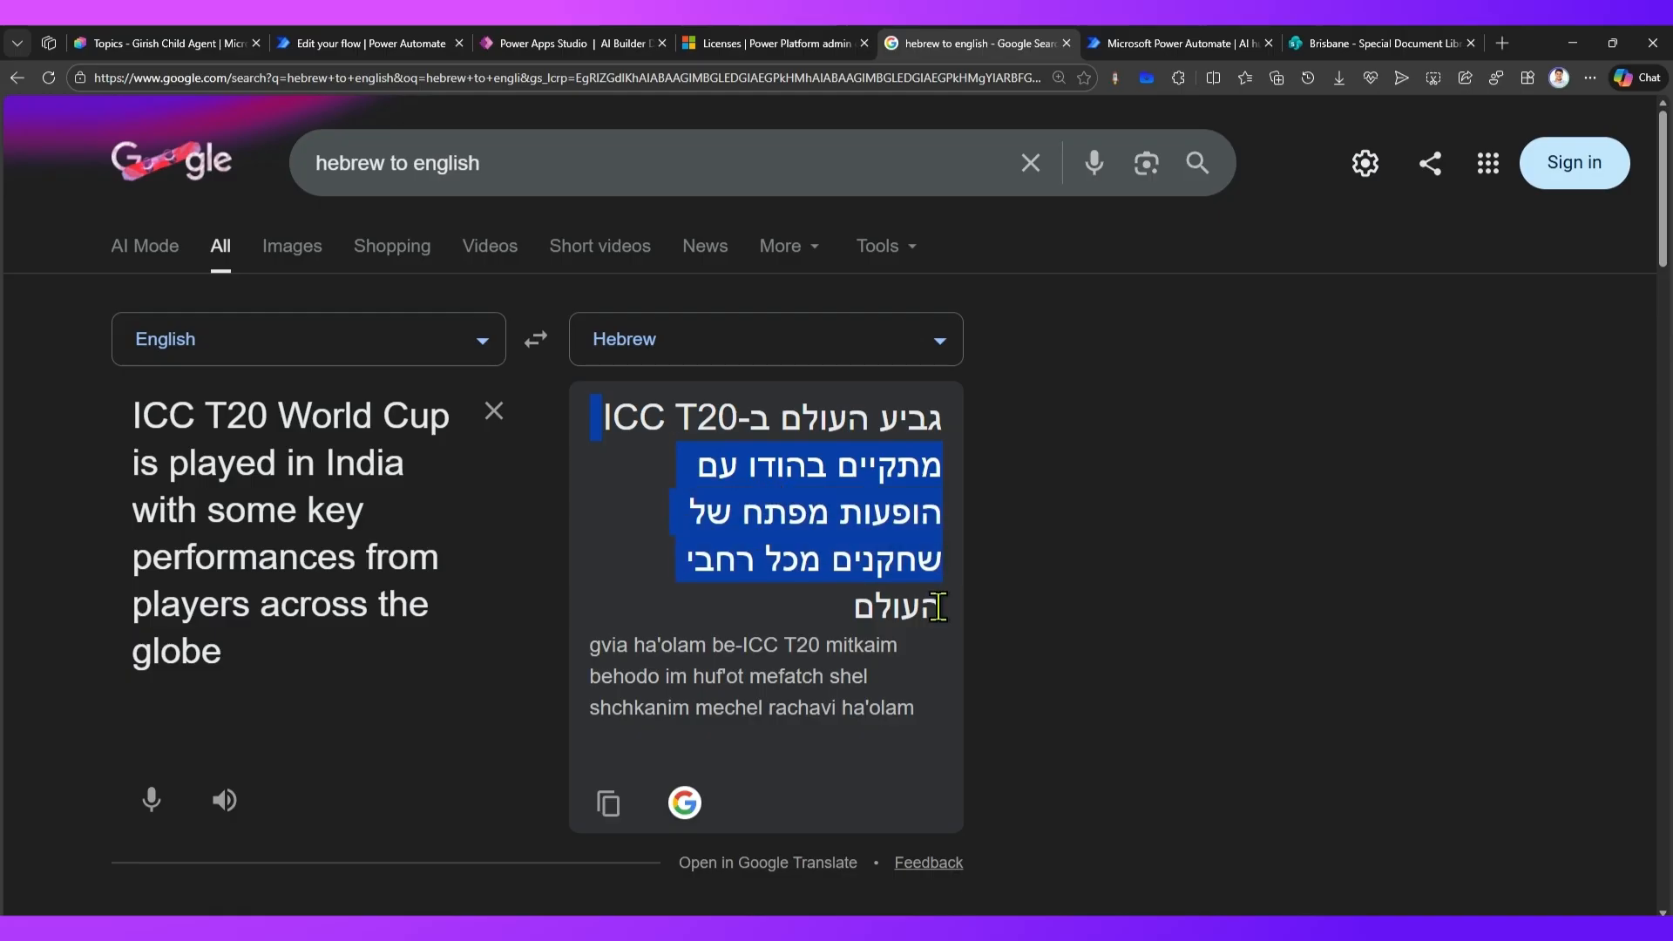
left_click(848, 561)
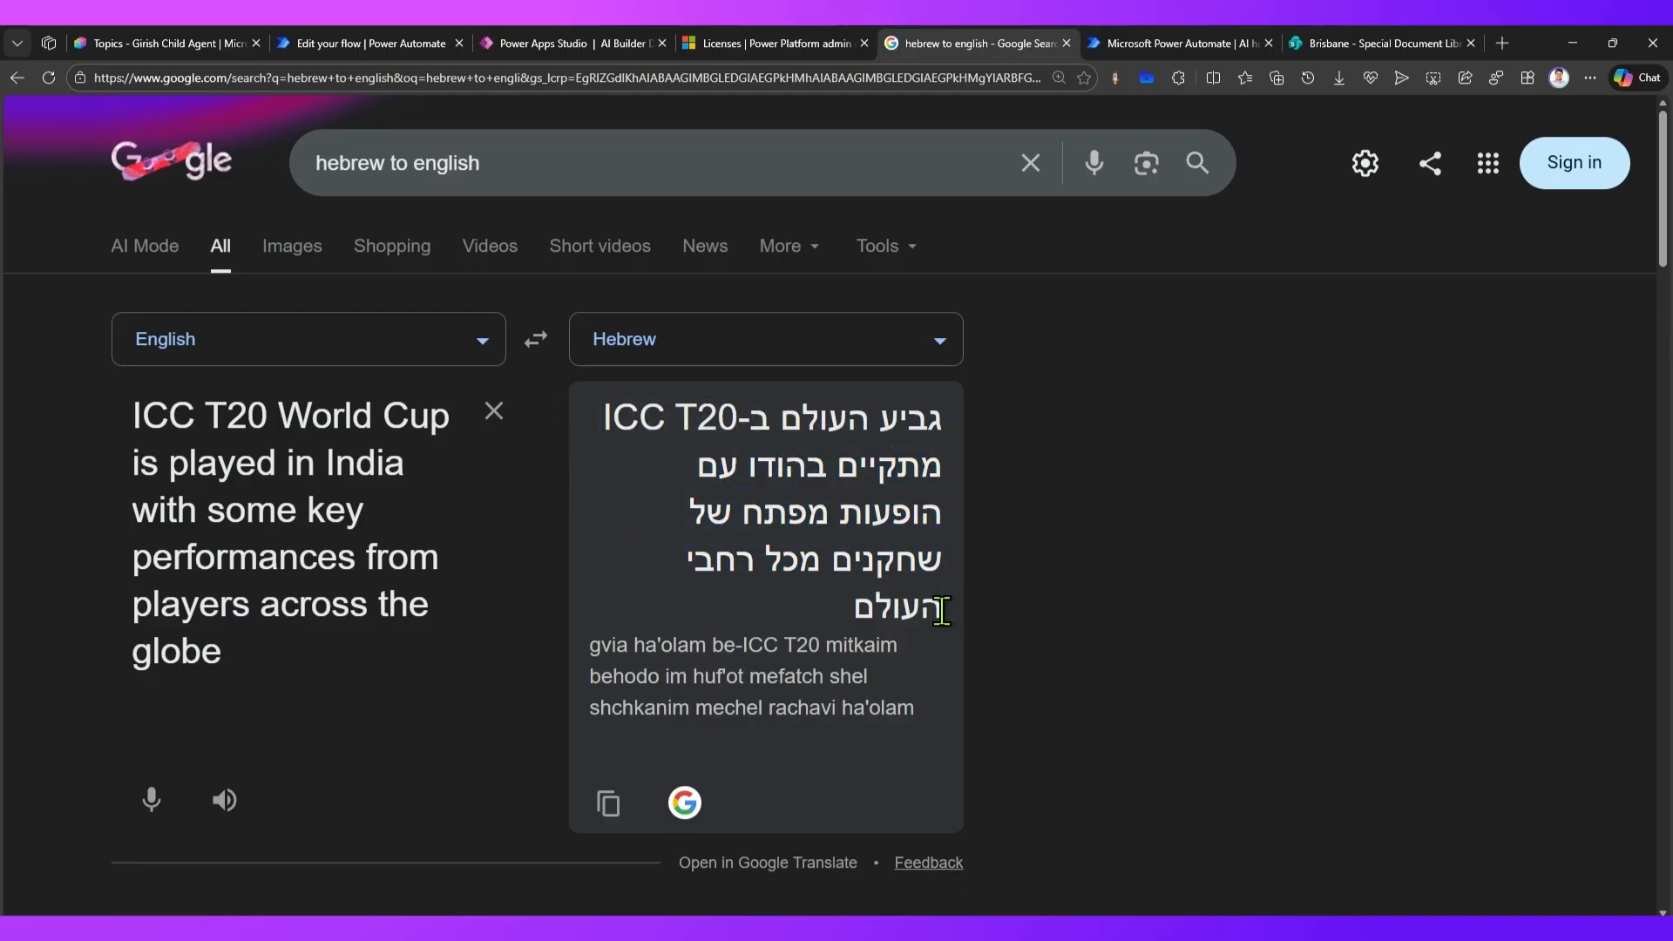
mouse_move(923, 603)
left_mouse_down()
mouse_move(609, 411)
mouse_move(924, 558)
mouse_move(953, 626)
mouse_move(932, 610)
mouse_move(953, 618)
left_mouse_up()
left_click_drag(697, 464, 941, 601)
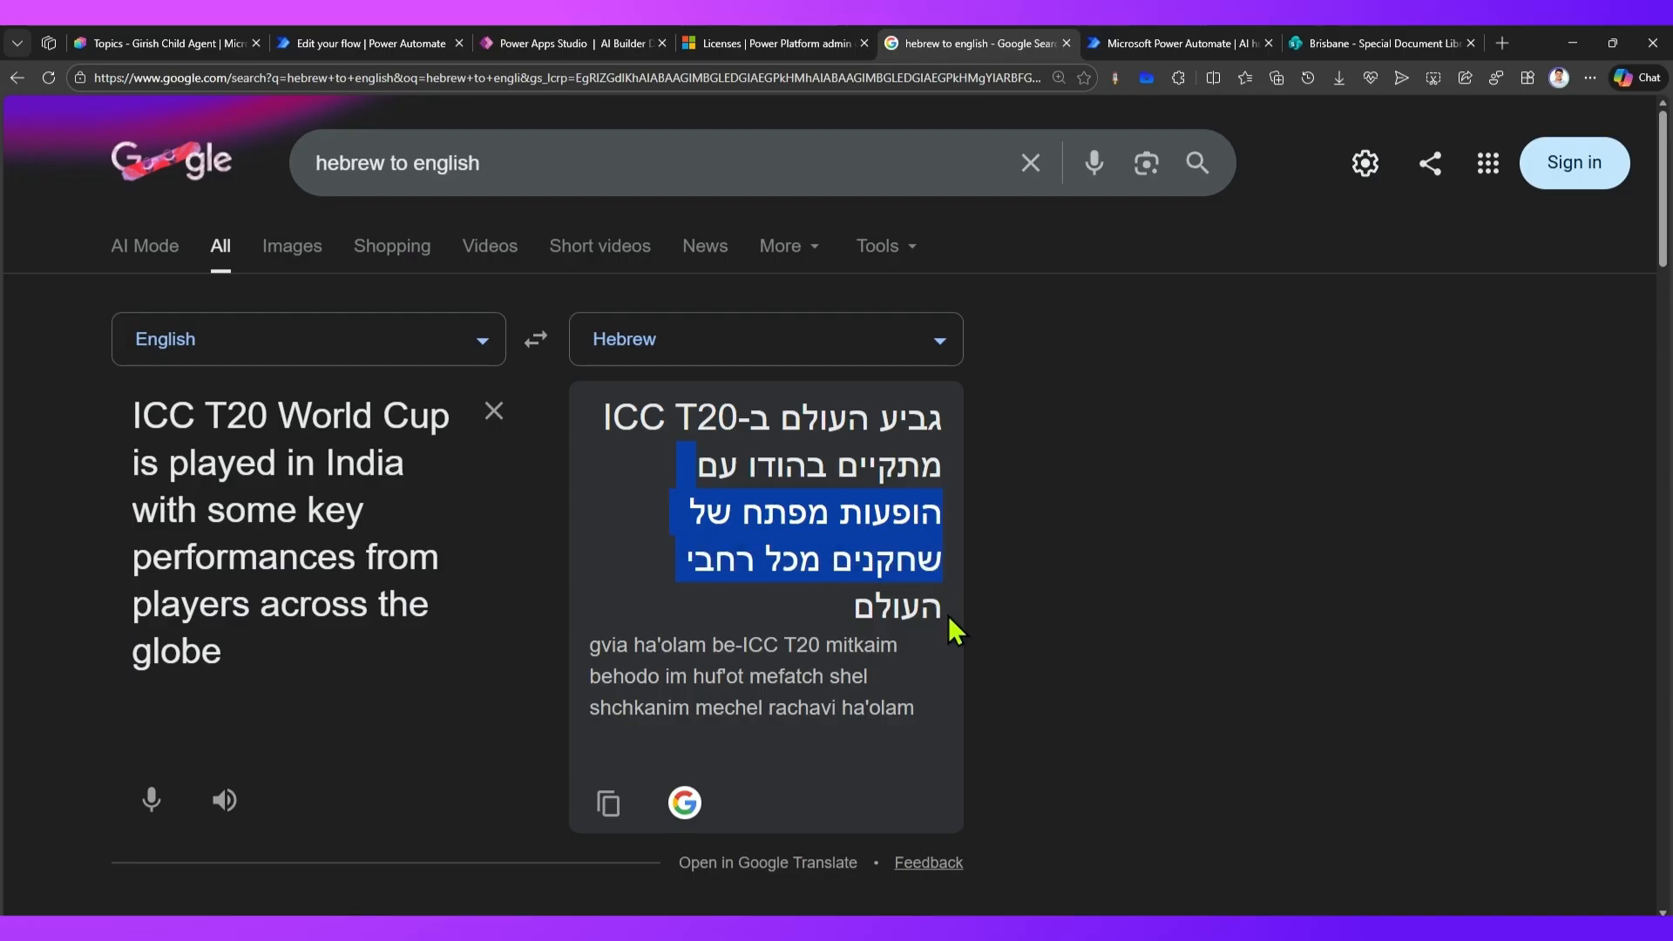
Replace the input text in the Power Apps preview with the copied Hebrew-script text and submit it
left_click(540, 43)
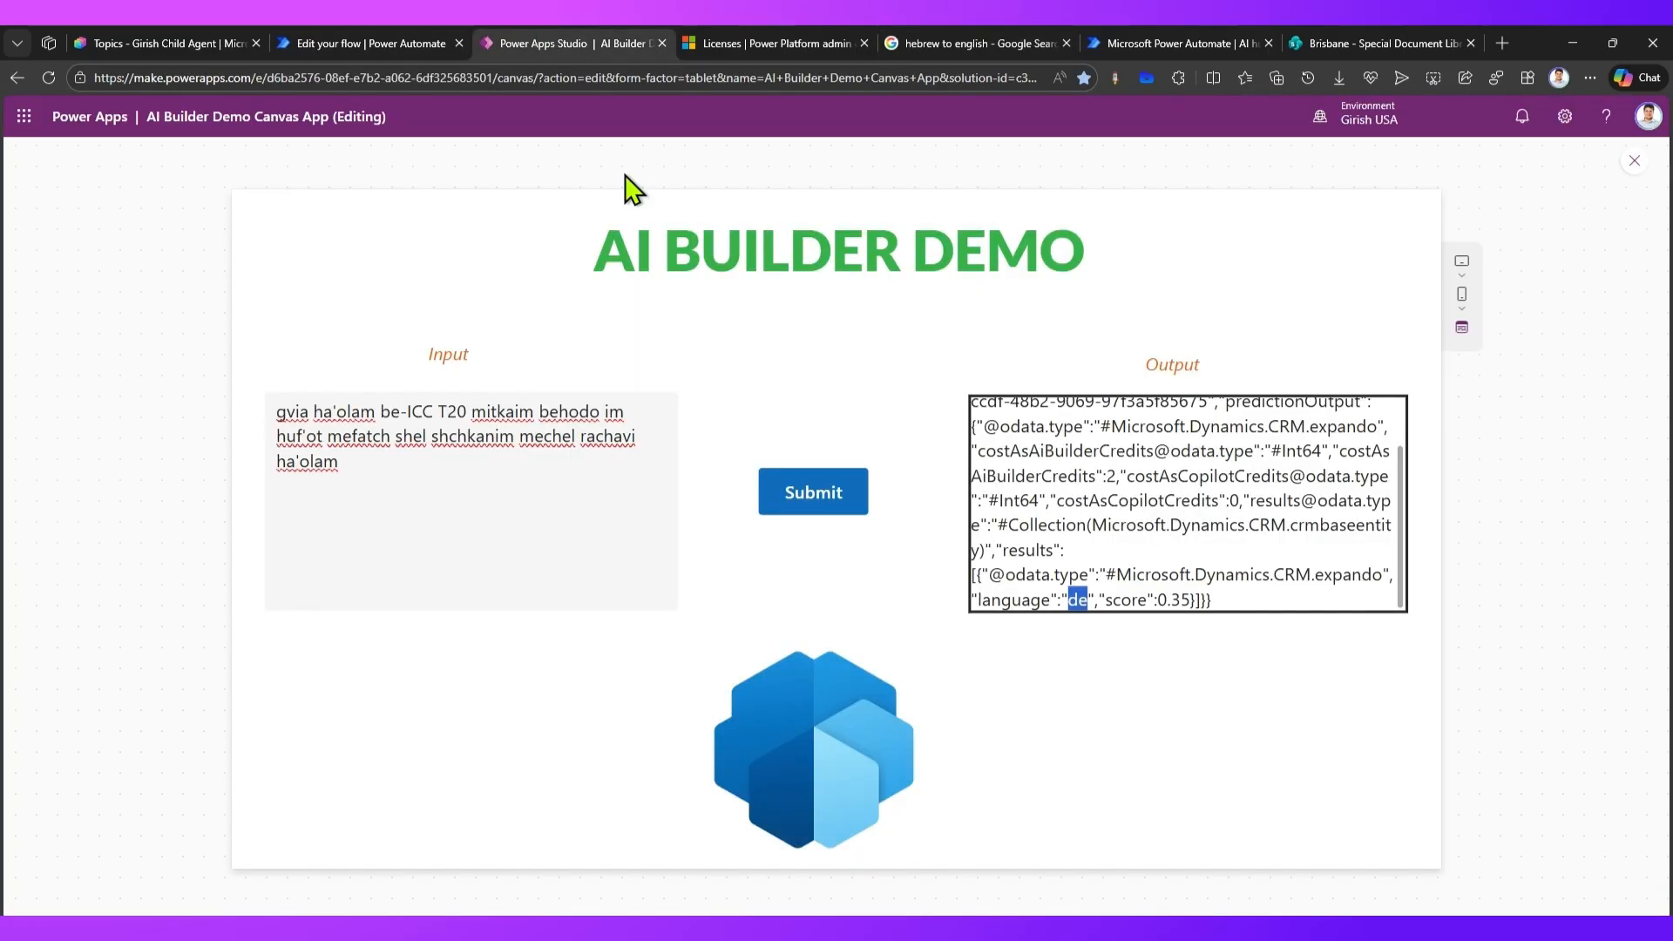
left_click(558, 429)
key("ctrl+a")
key("ctrl+v")
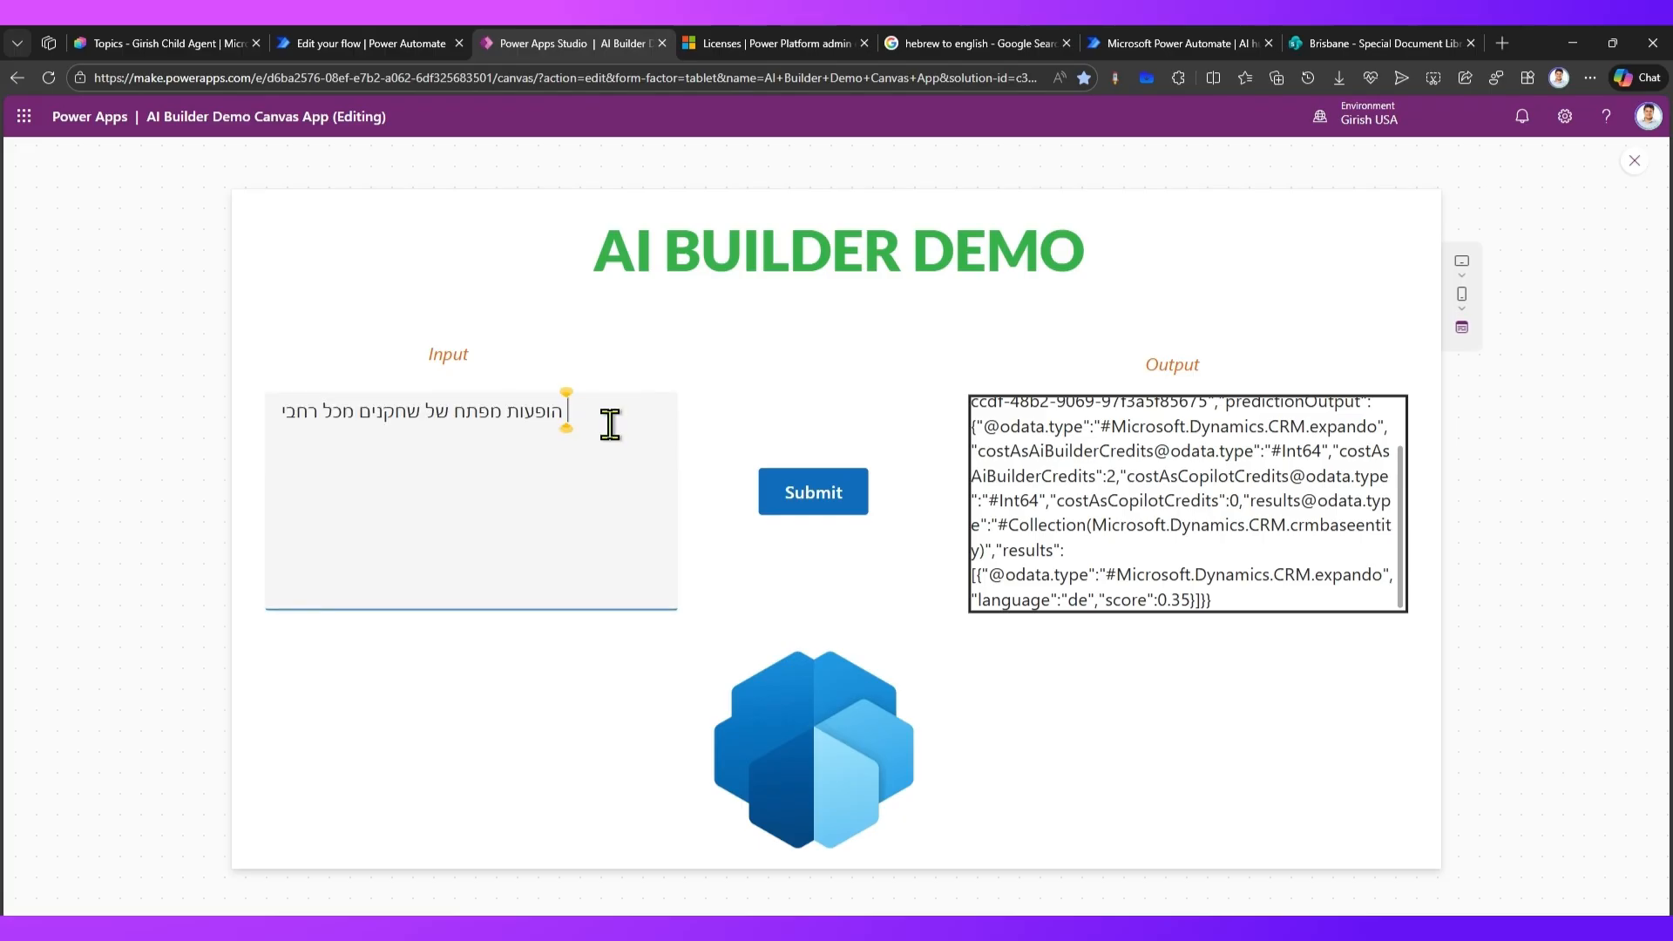
left_click(812, 493)
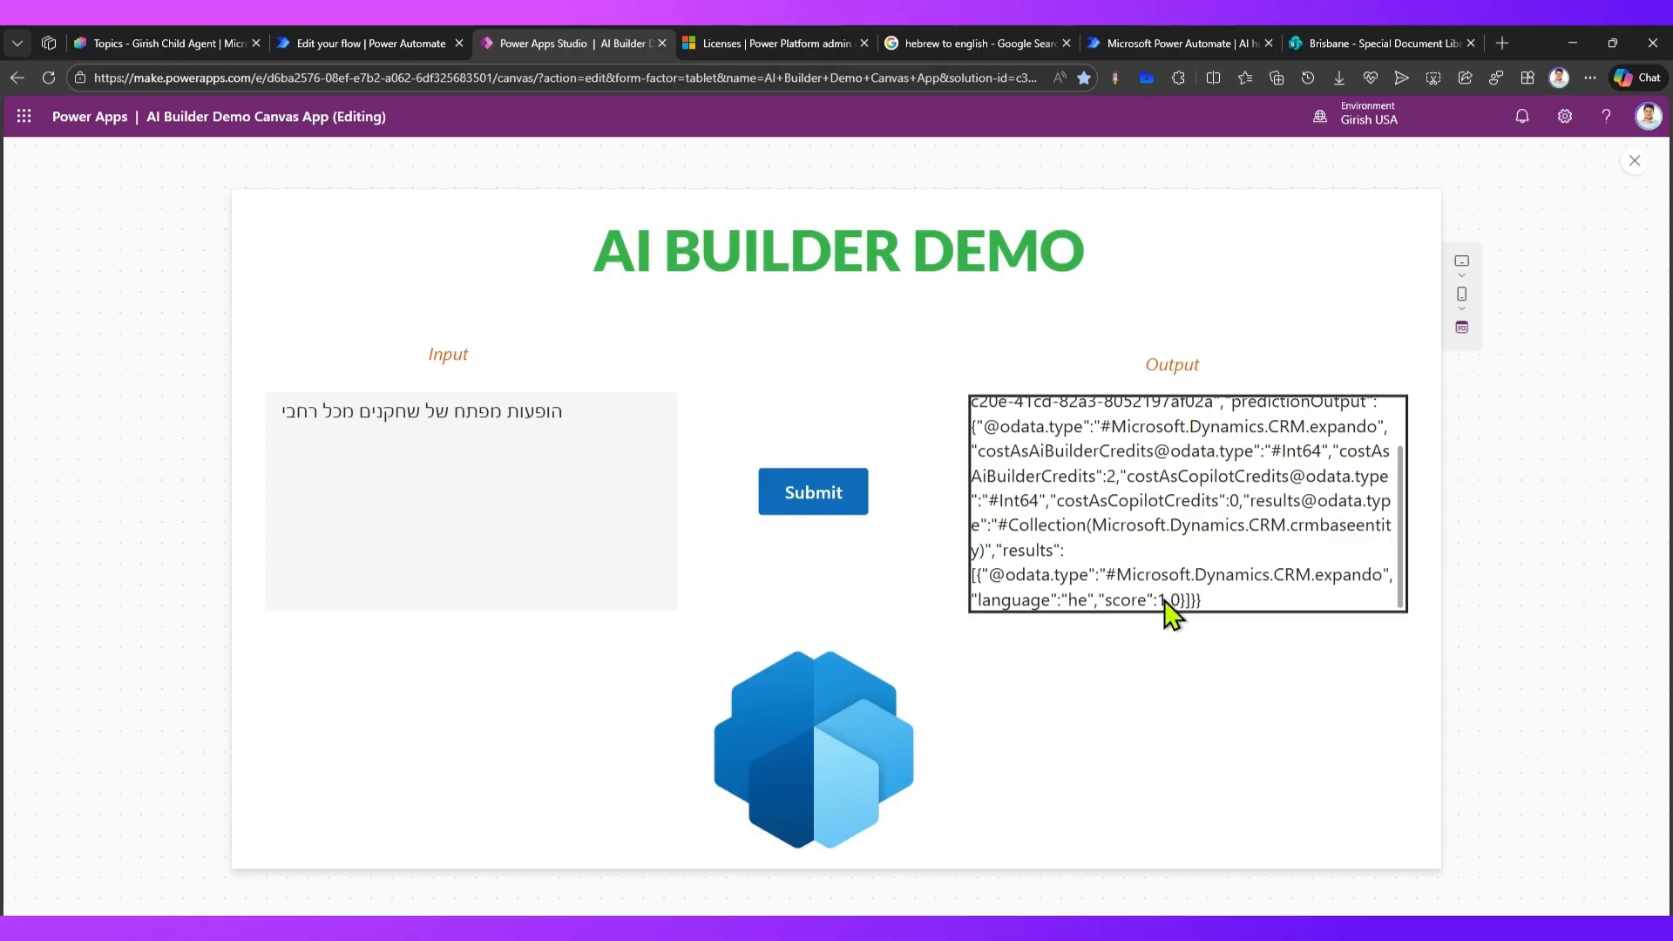
Change the Google translation's target language to Afrikaans and copy the whole translated text
left_click(950, 45)
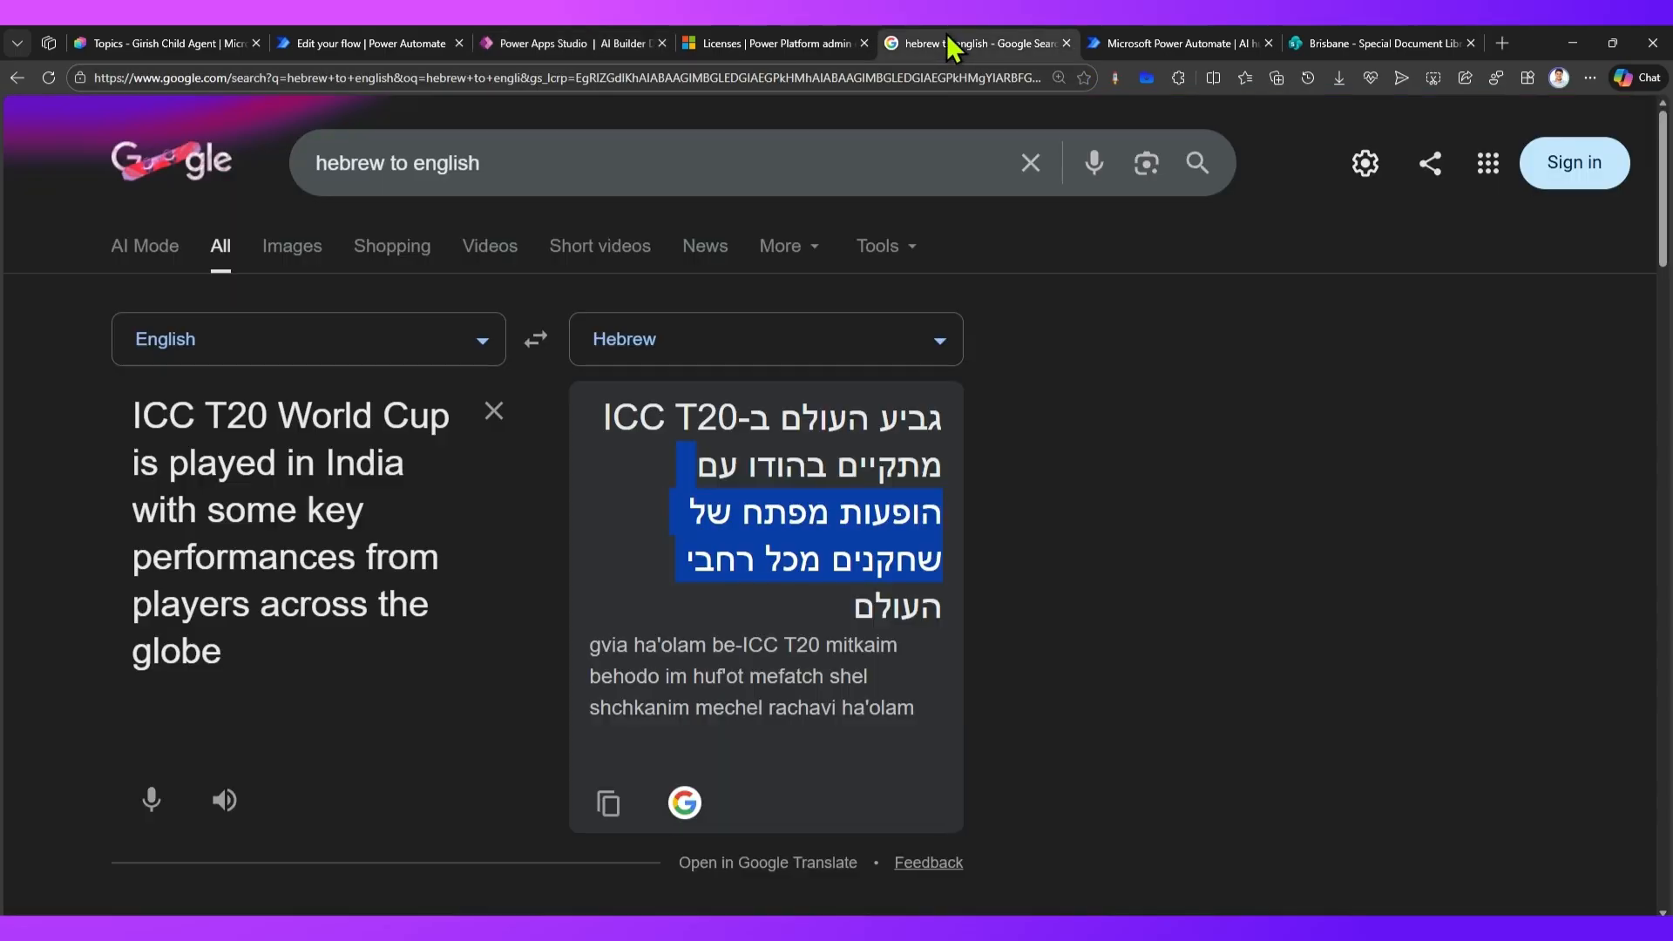
left_click(672, 348)
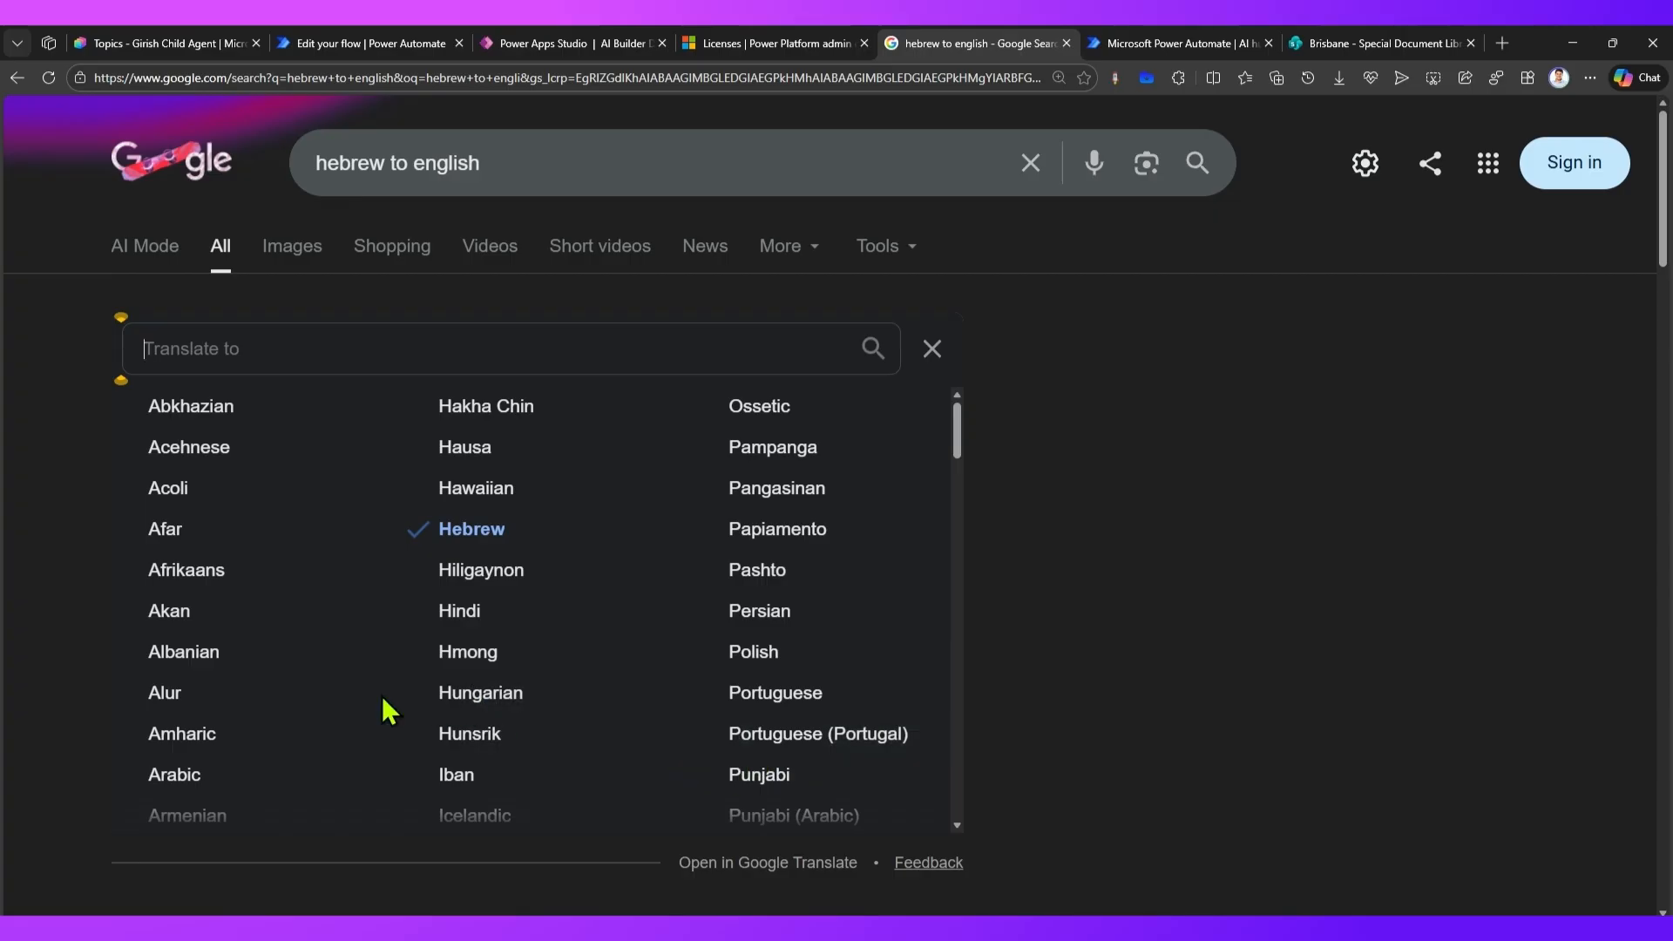
left_click(223, 582)
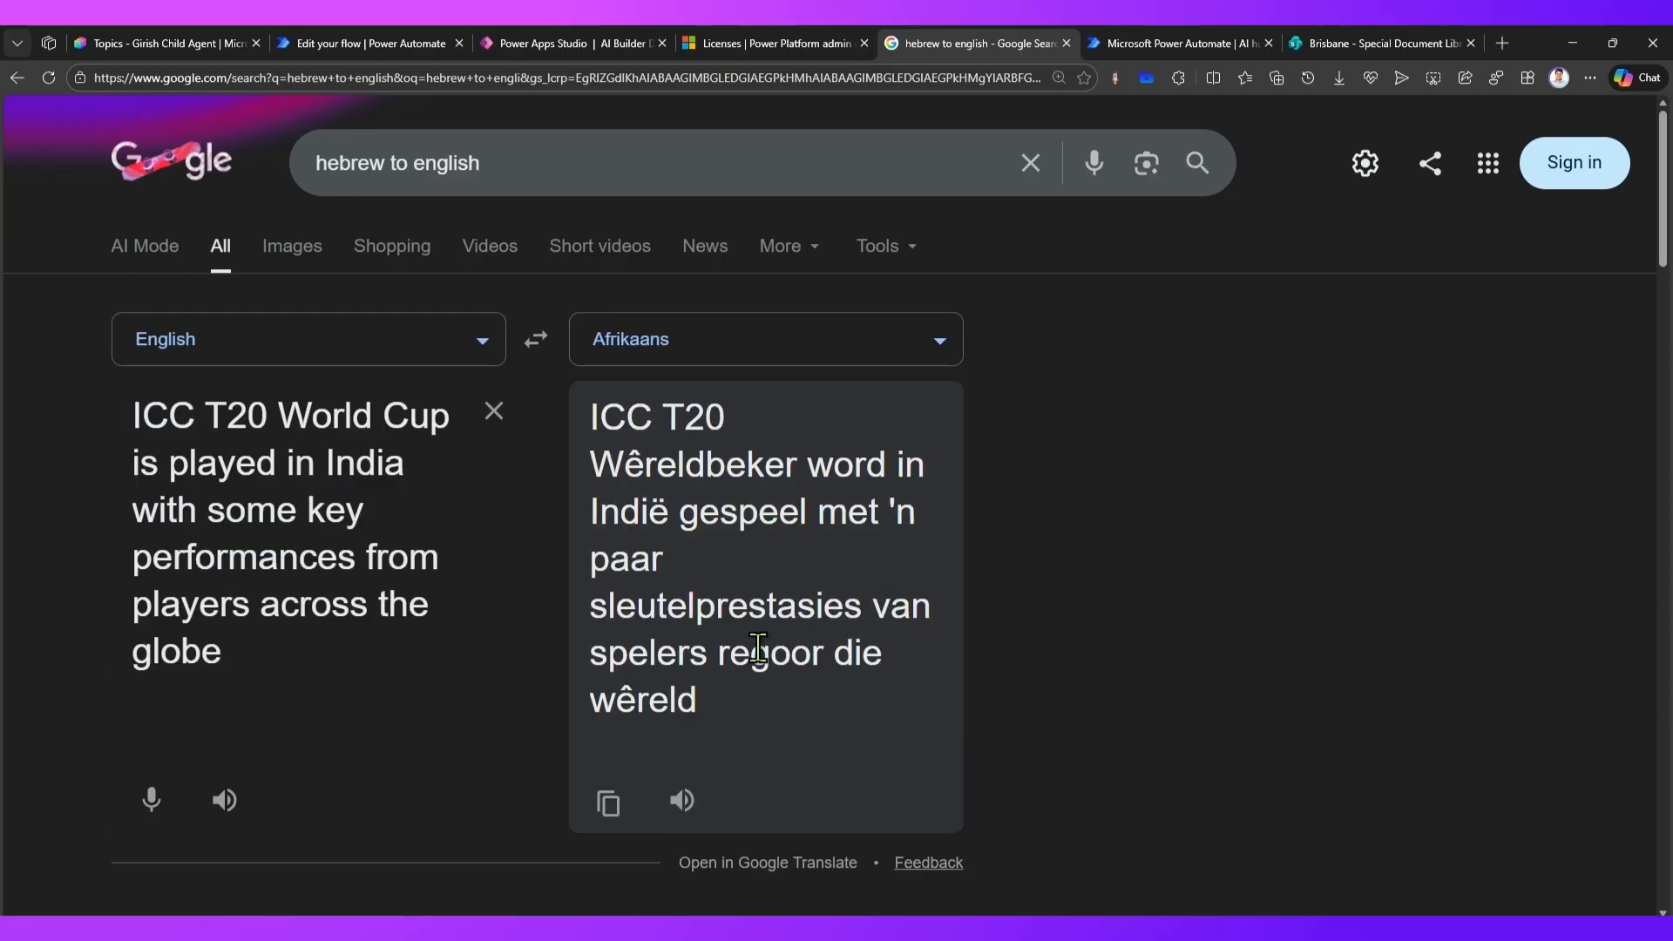
left_click_drag(595, 408, 723, 713)
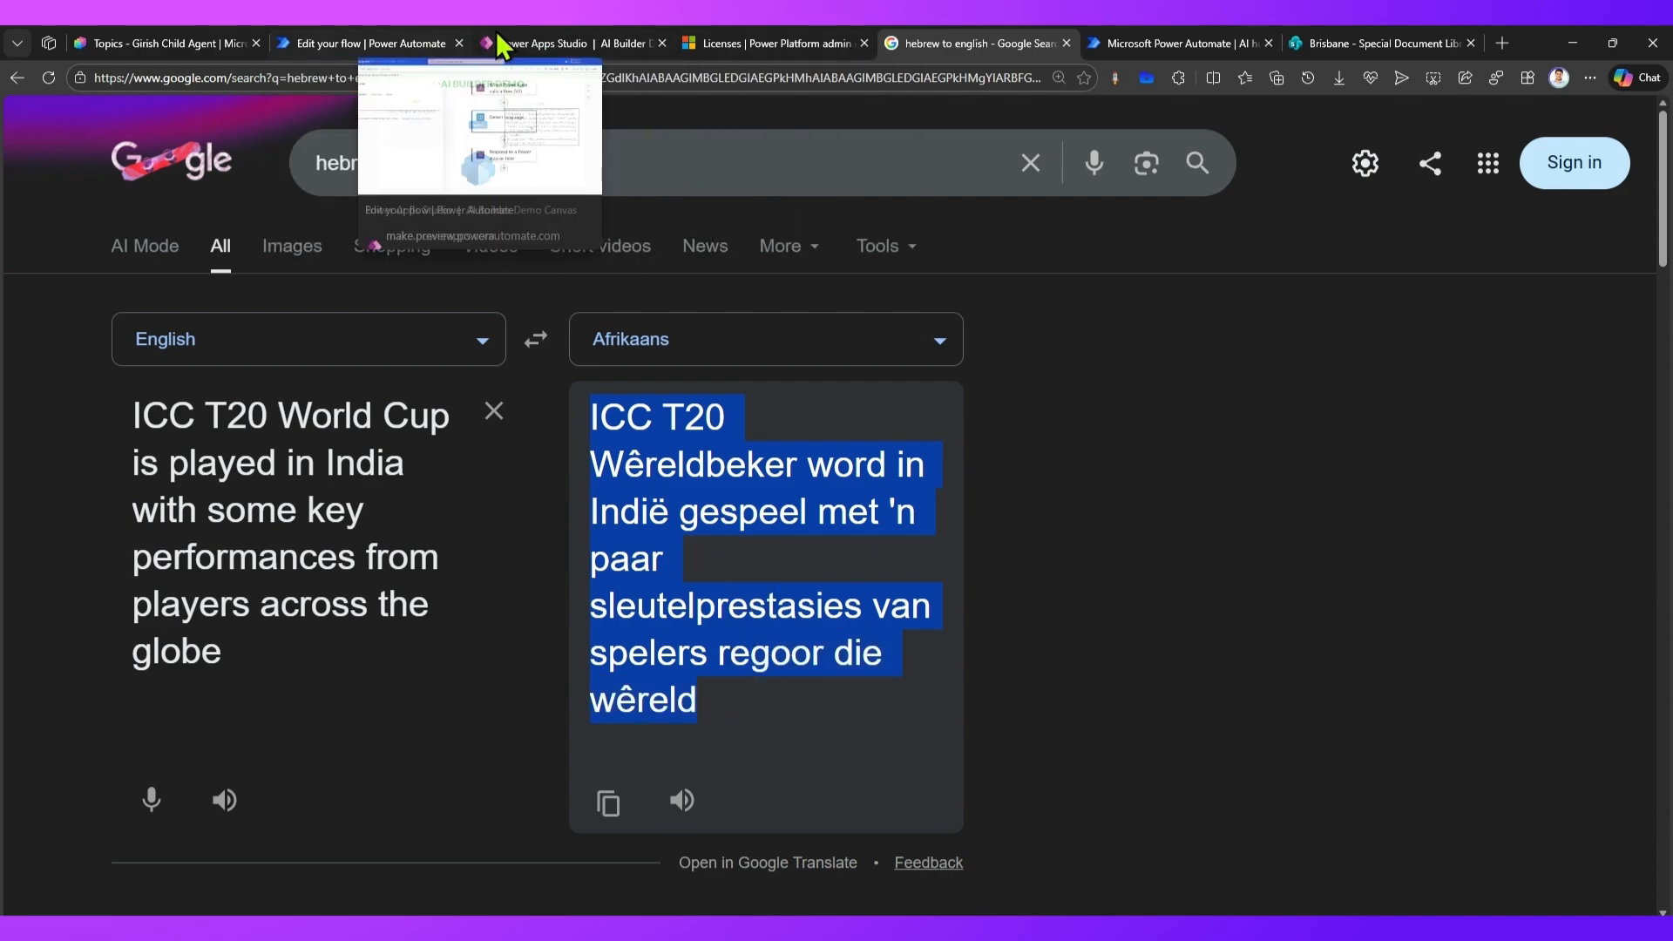
Replace the input text in the Power Apps preview with the copied Afrikaans text and submit it
left_click(578, 43)
left_click_drag(571, 410, 217, 429)
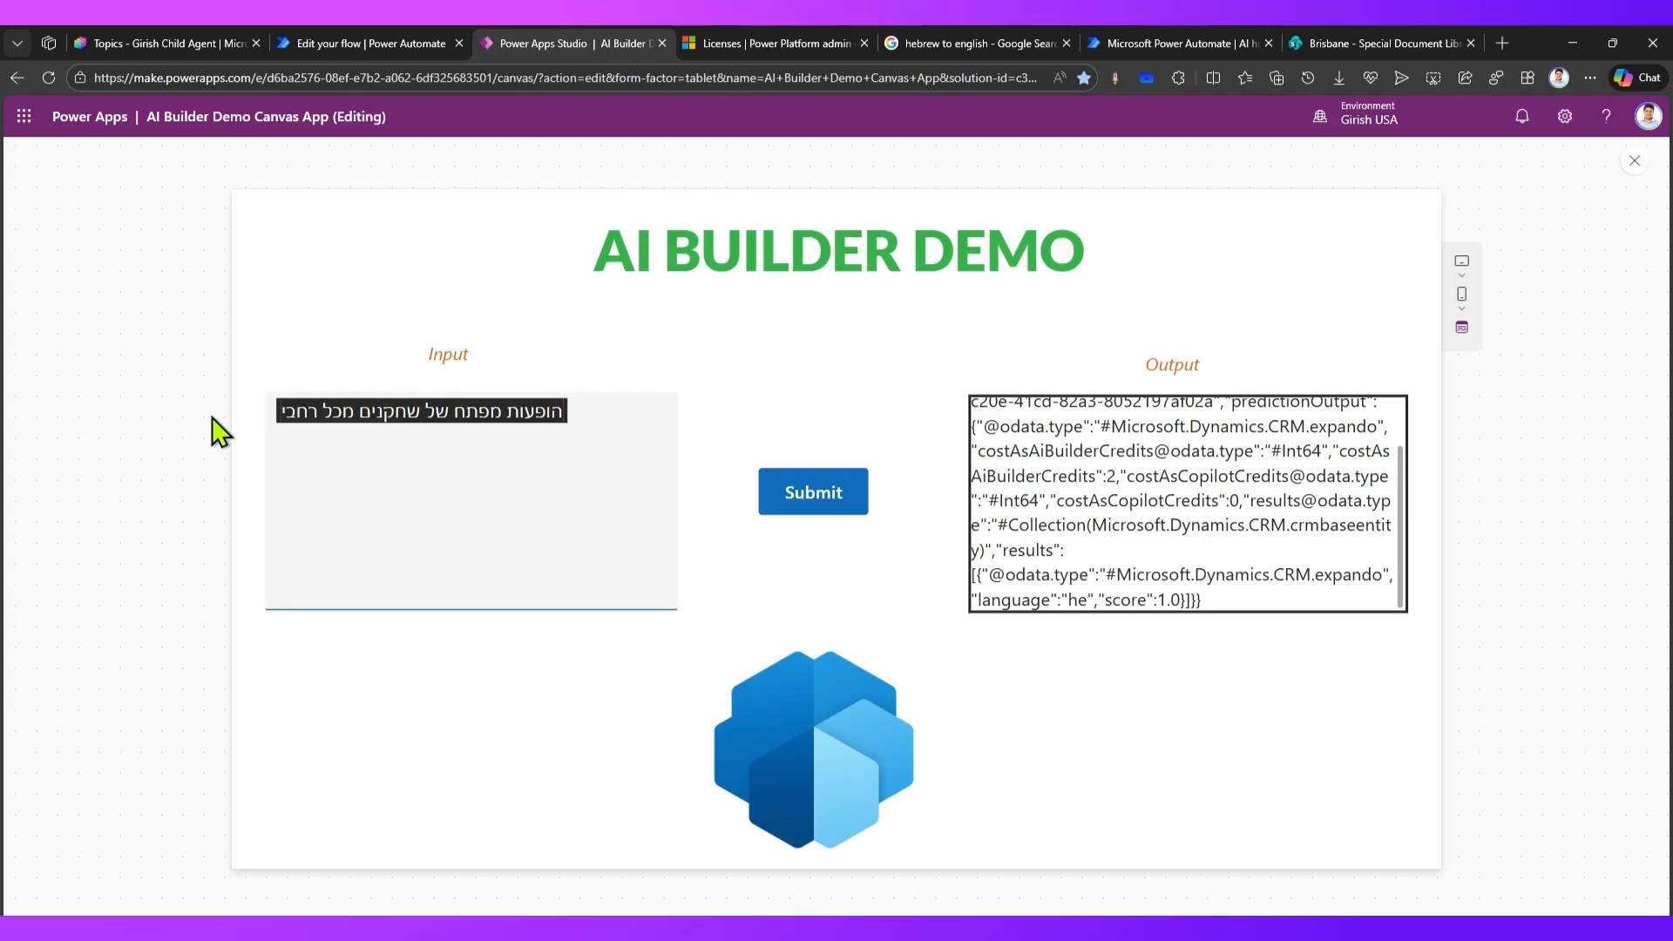
key("ctrl+v")
left_click(832, 501)
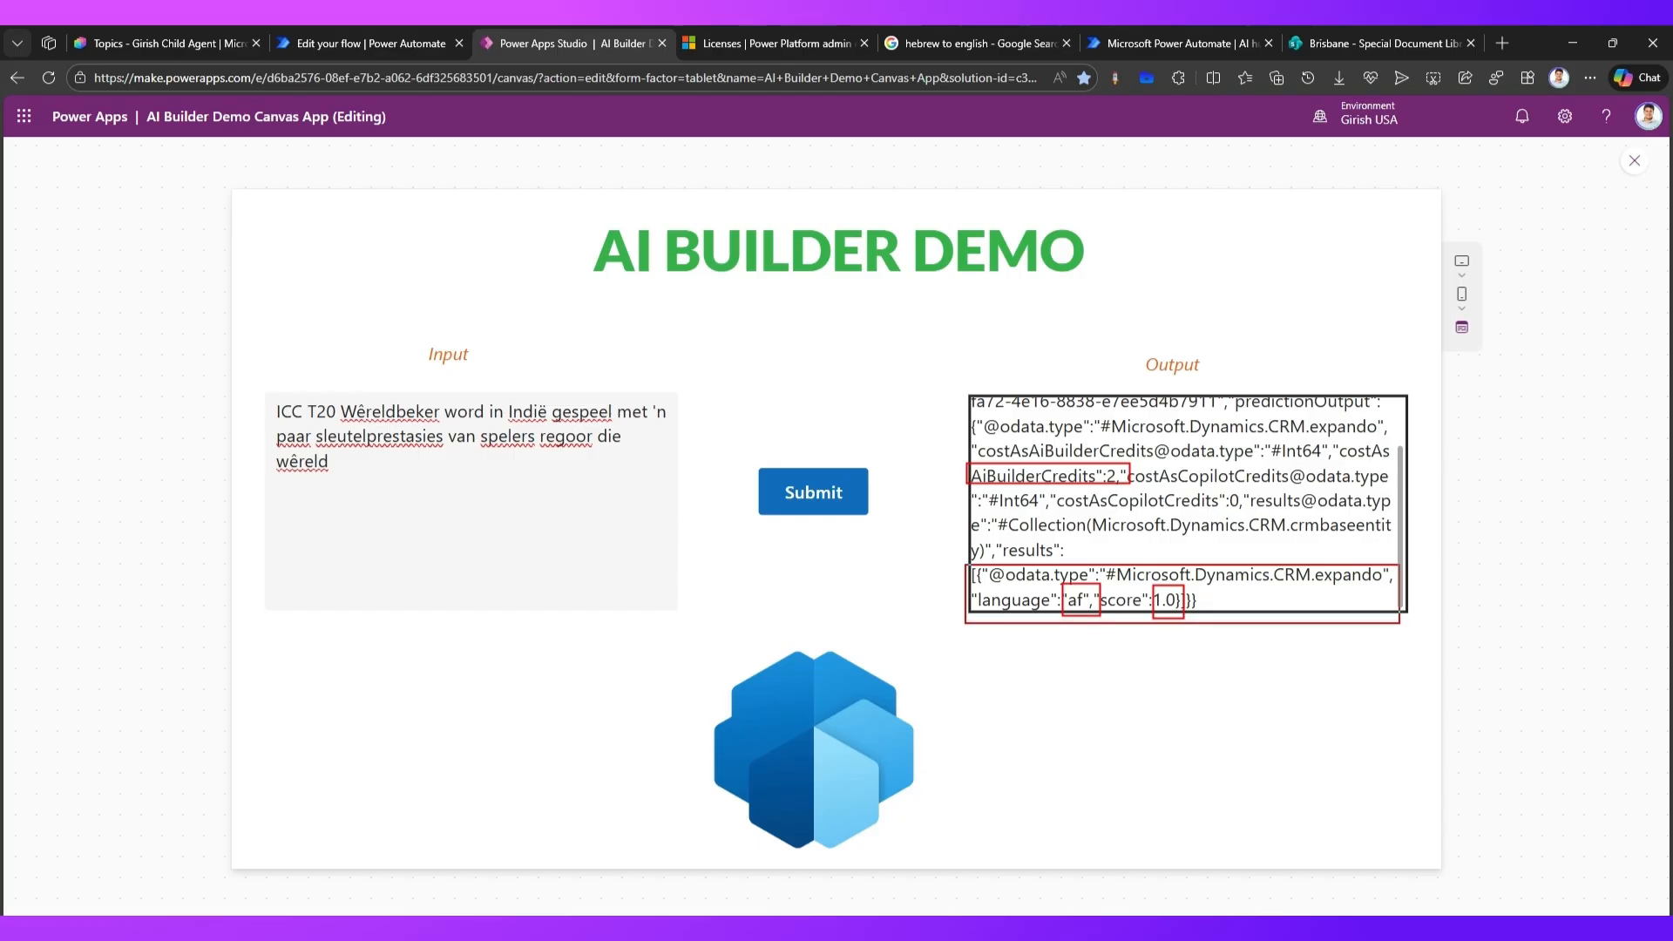
Switch to Power Automate, leave the flow editor and open the latest run in AI - Power Apps Flow's run history
left_click(390, 42)
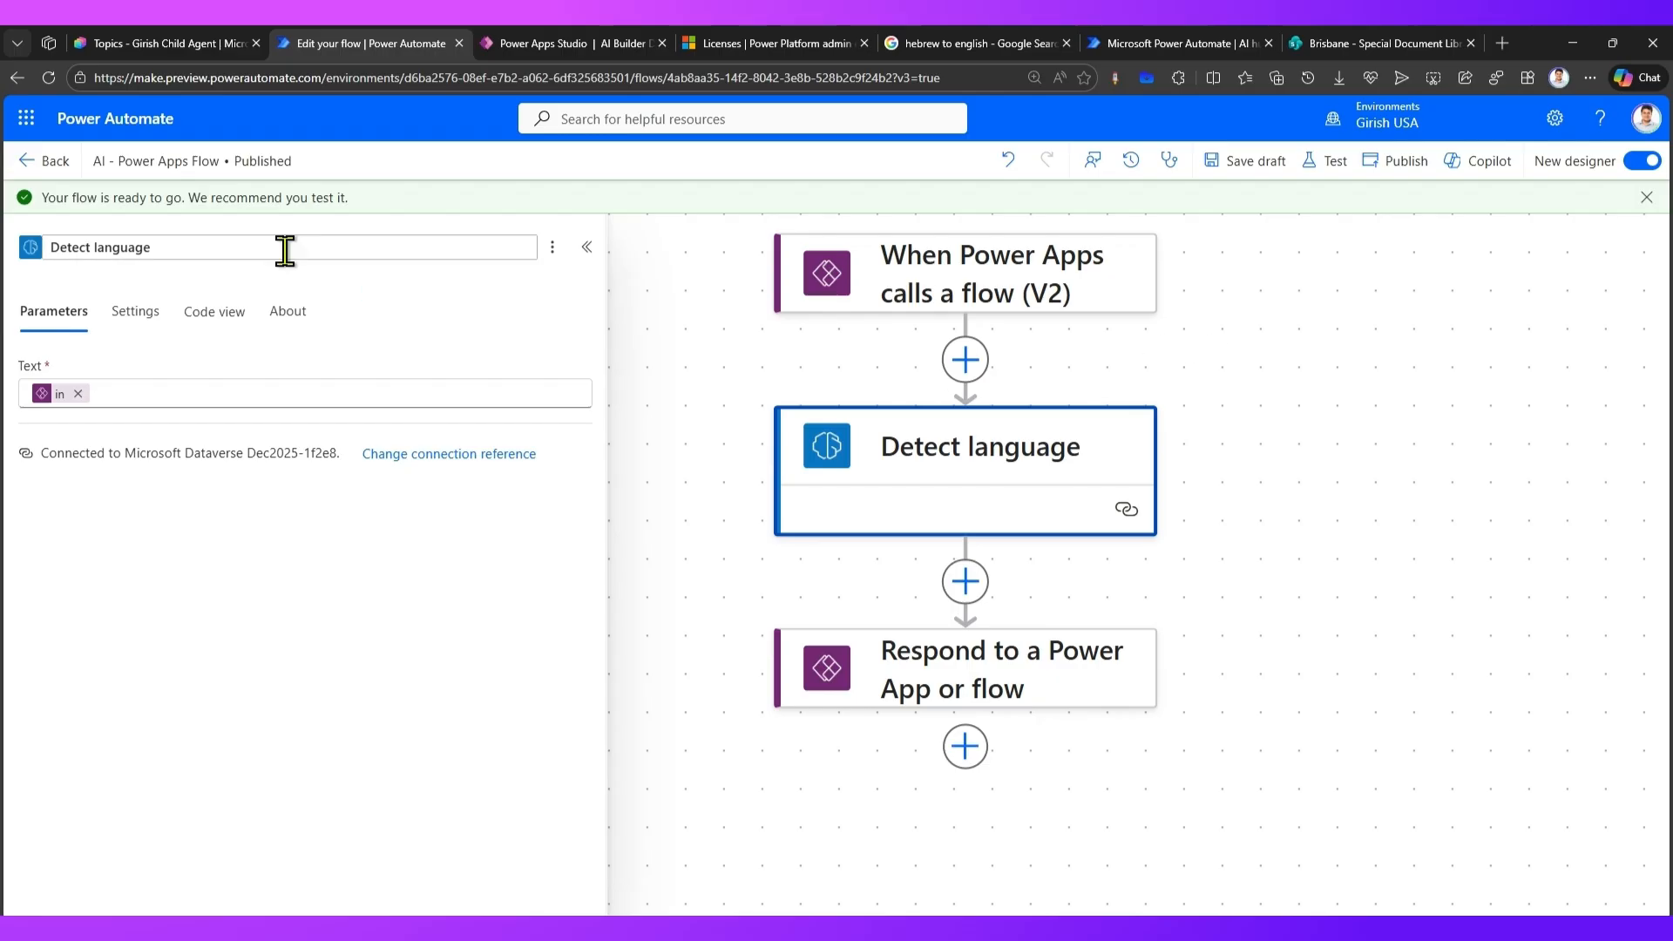
left_click(44, 163)
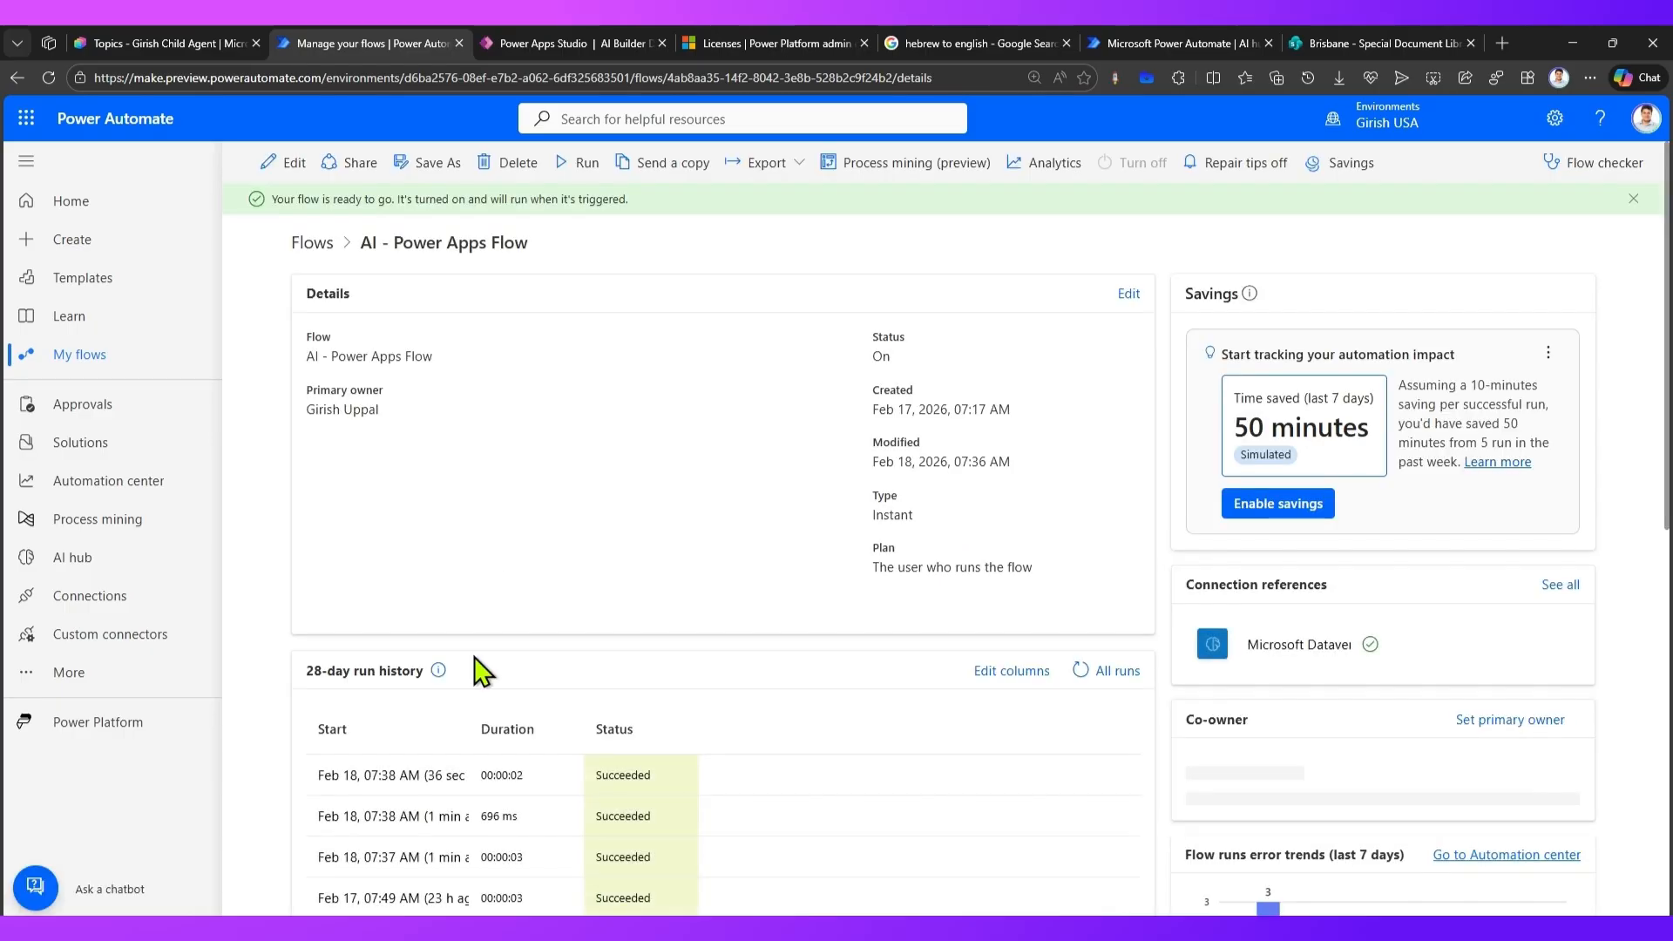
scroll(471, 662, "down", 3)
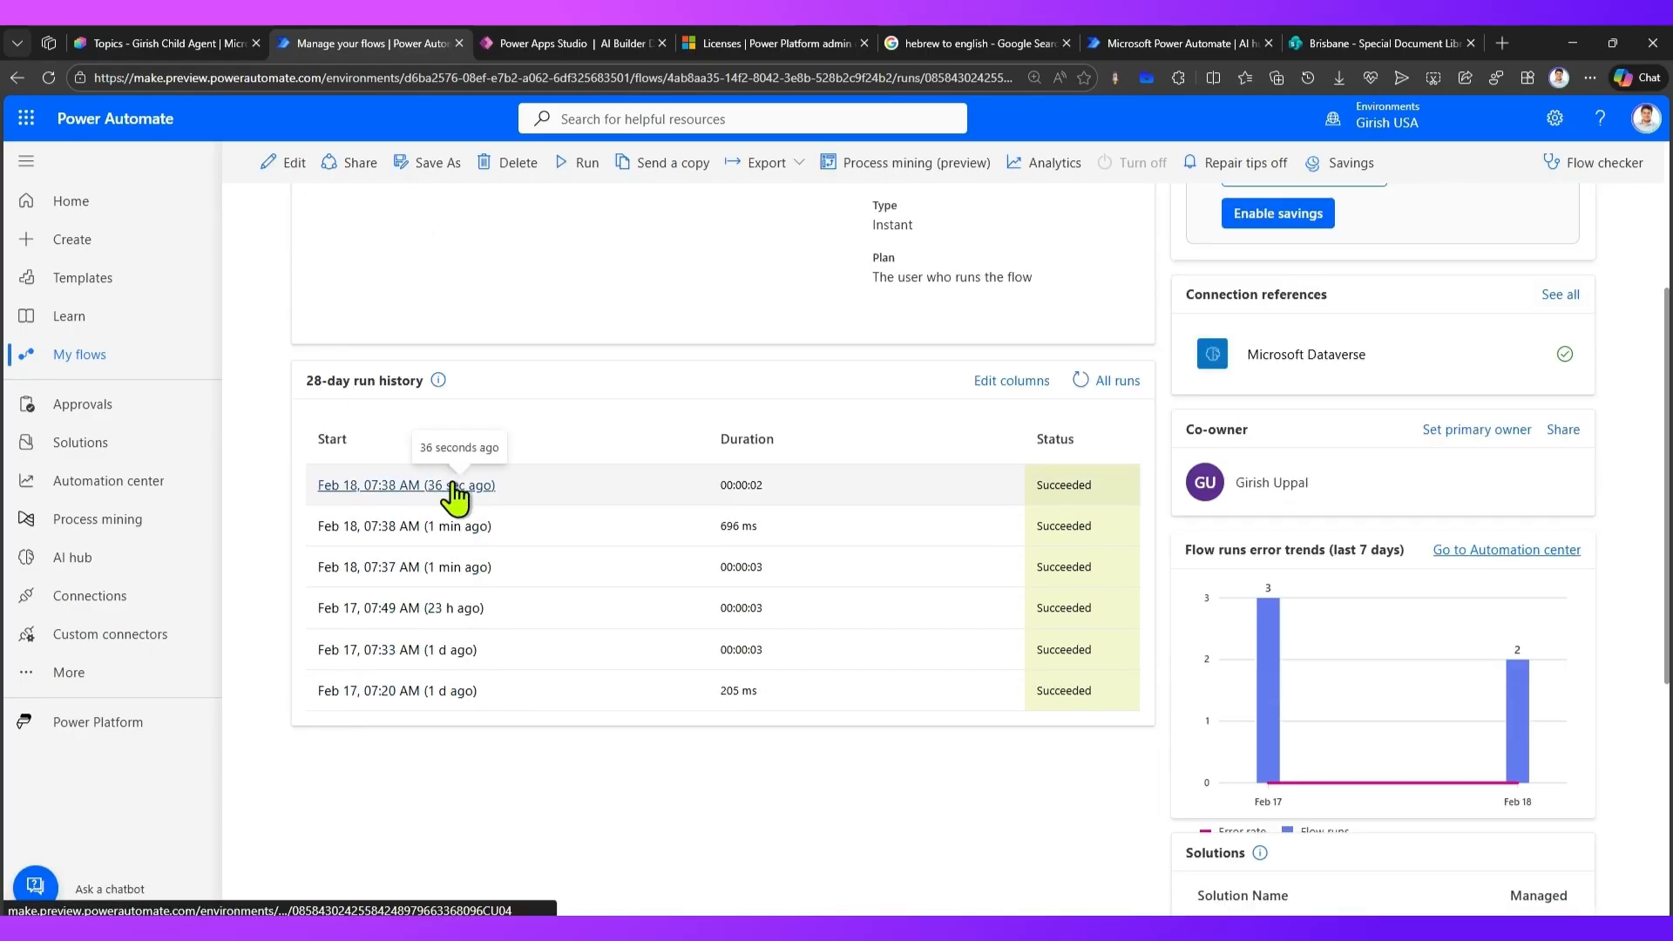
left_click(449, 526)
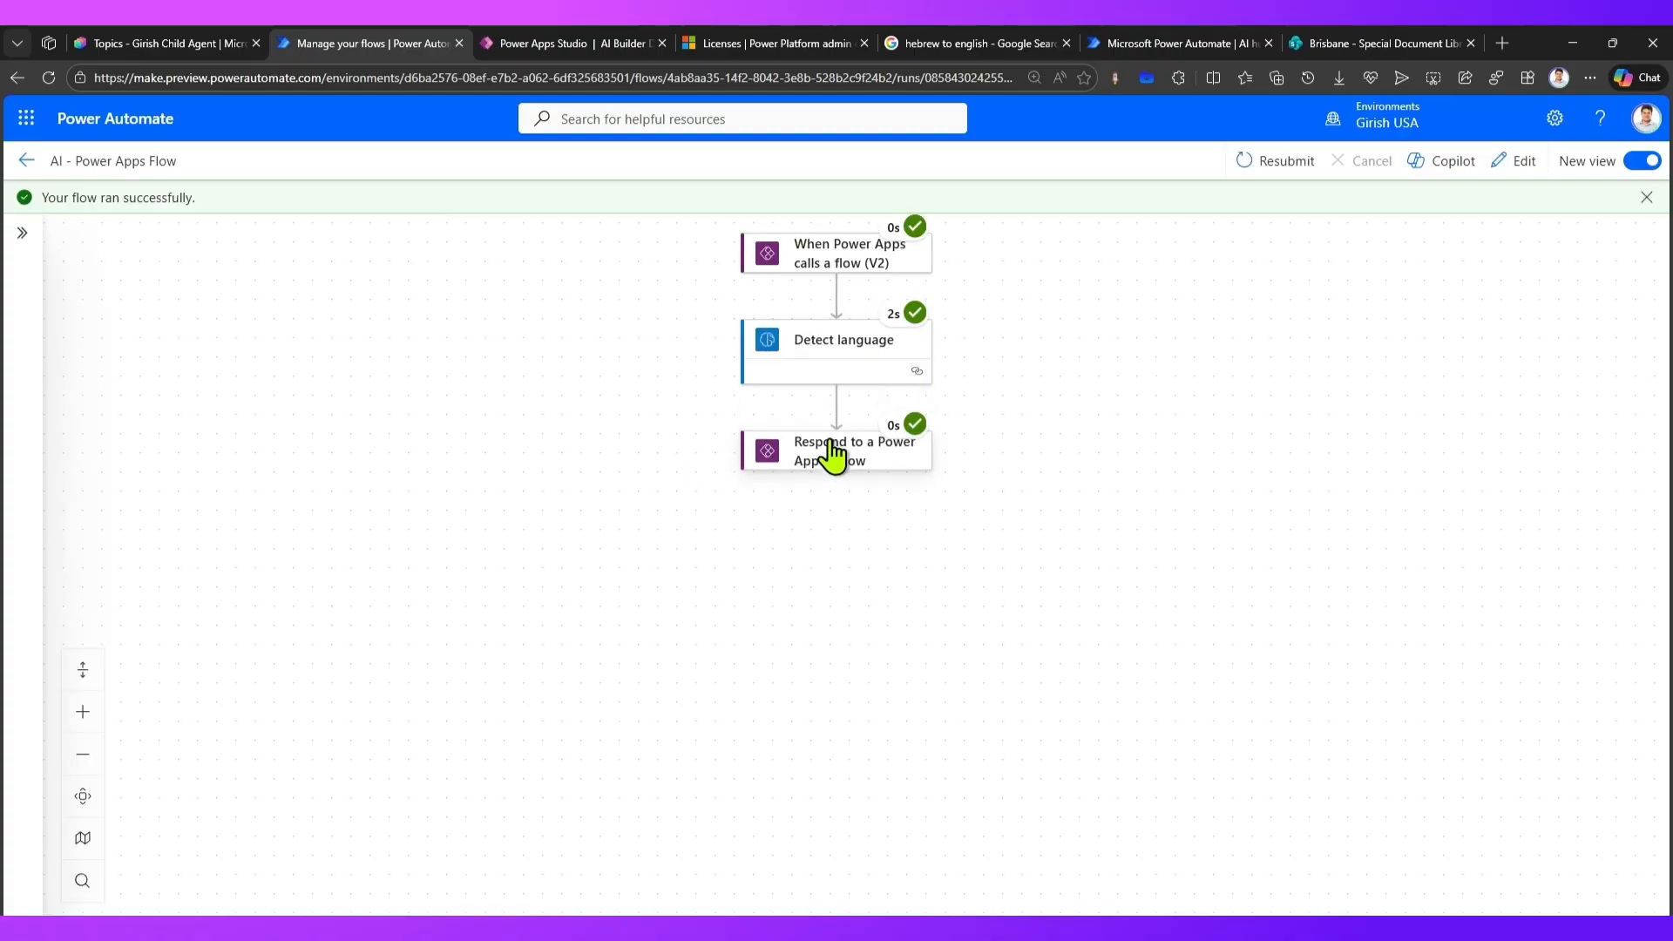
Examine the Detect language action's input text and its JSON outputs, down to the responsev2 body, in the run
left_click(813, 364)
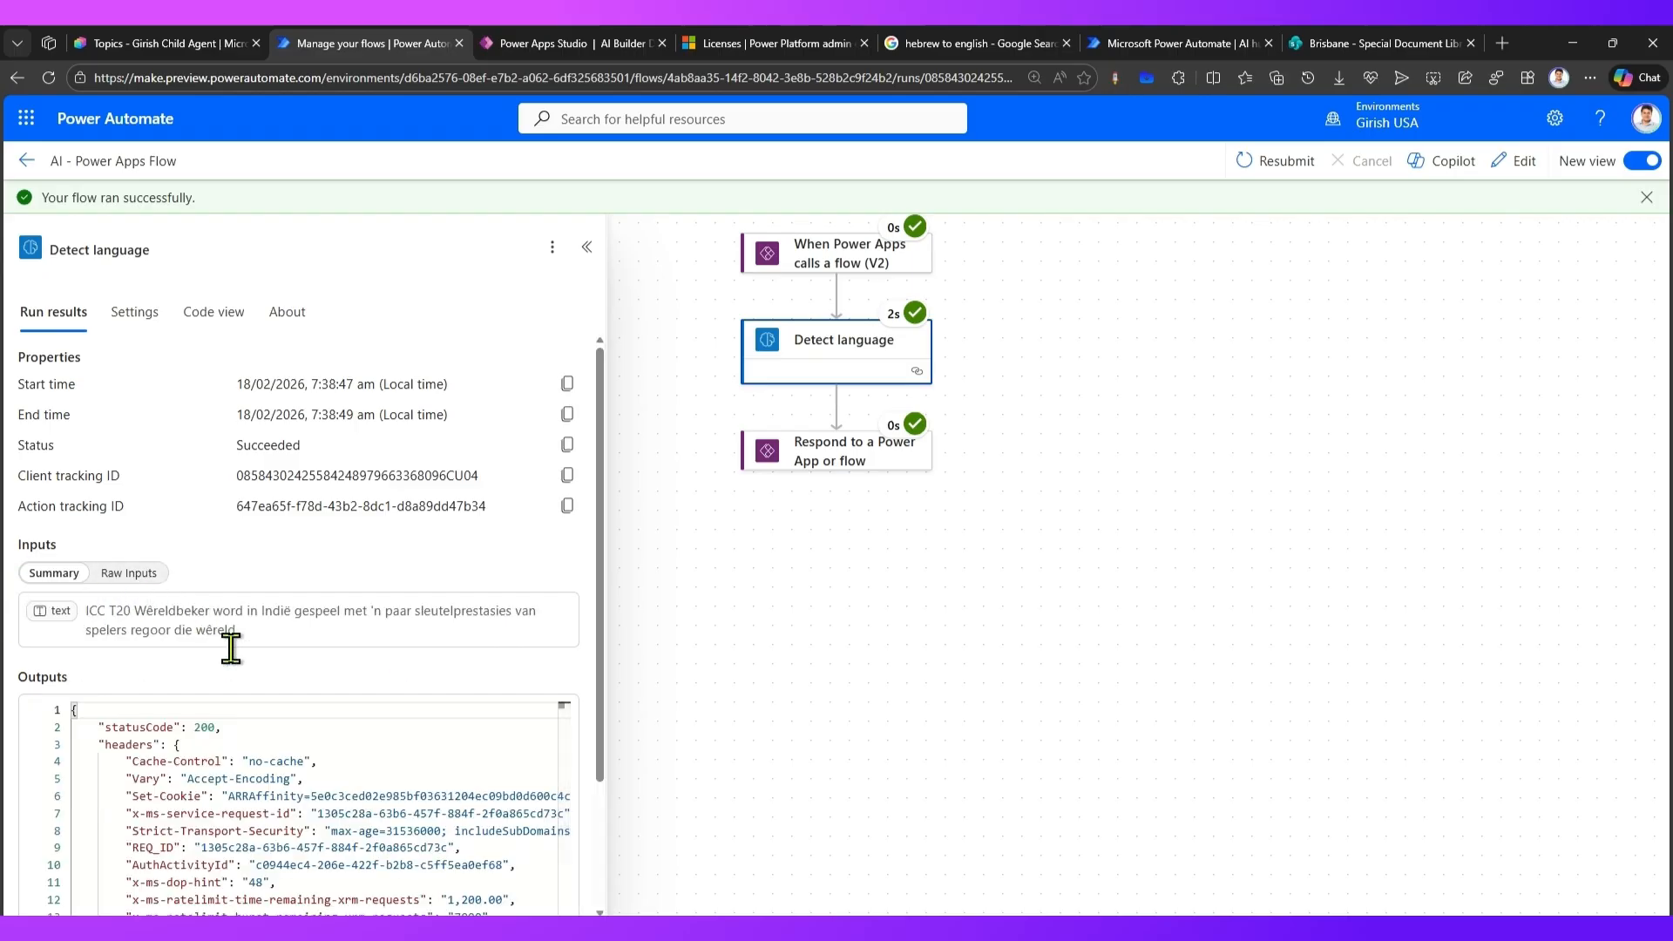
scroll(232, 642, "down", 5)
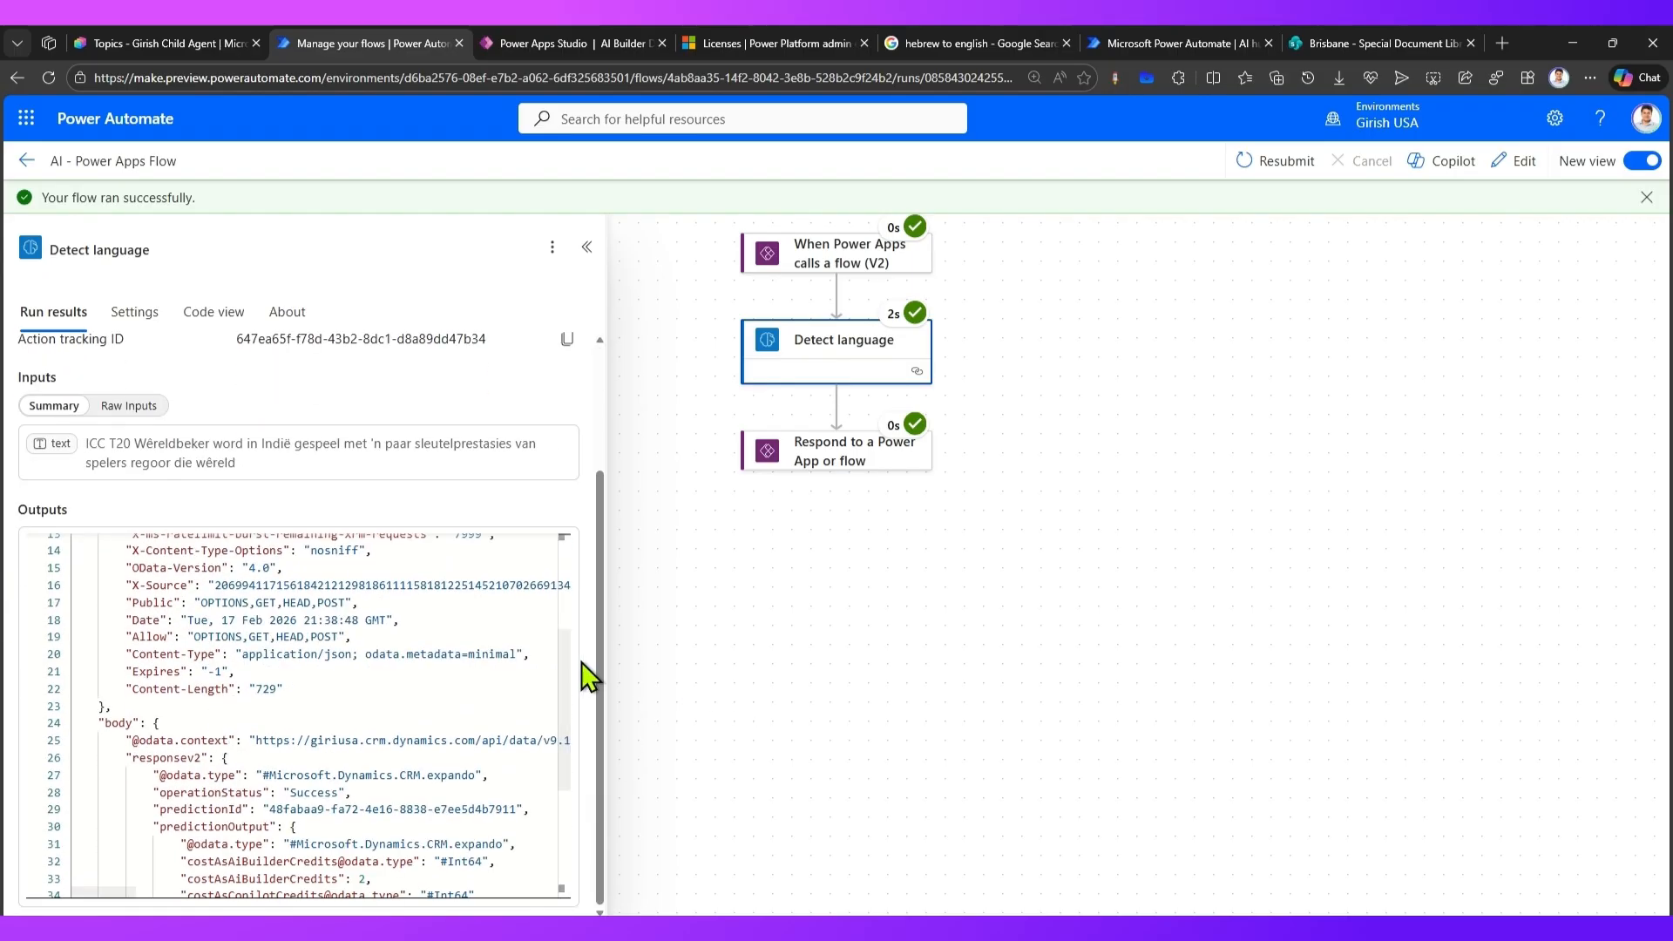
scroll(209, 641, "up", 5)
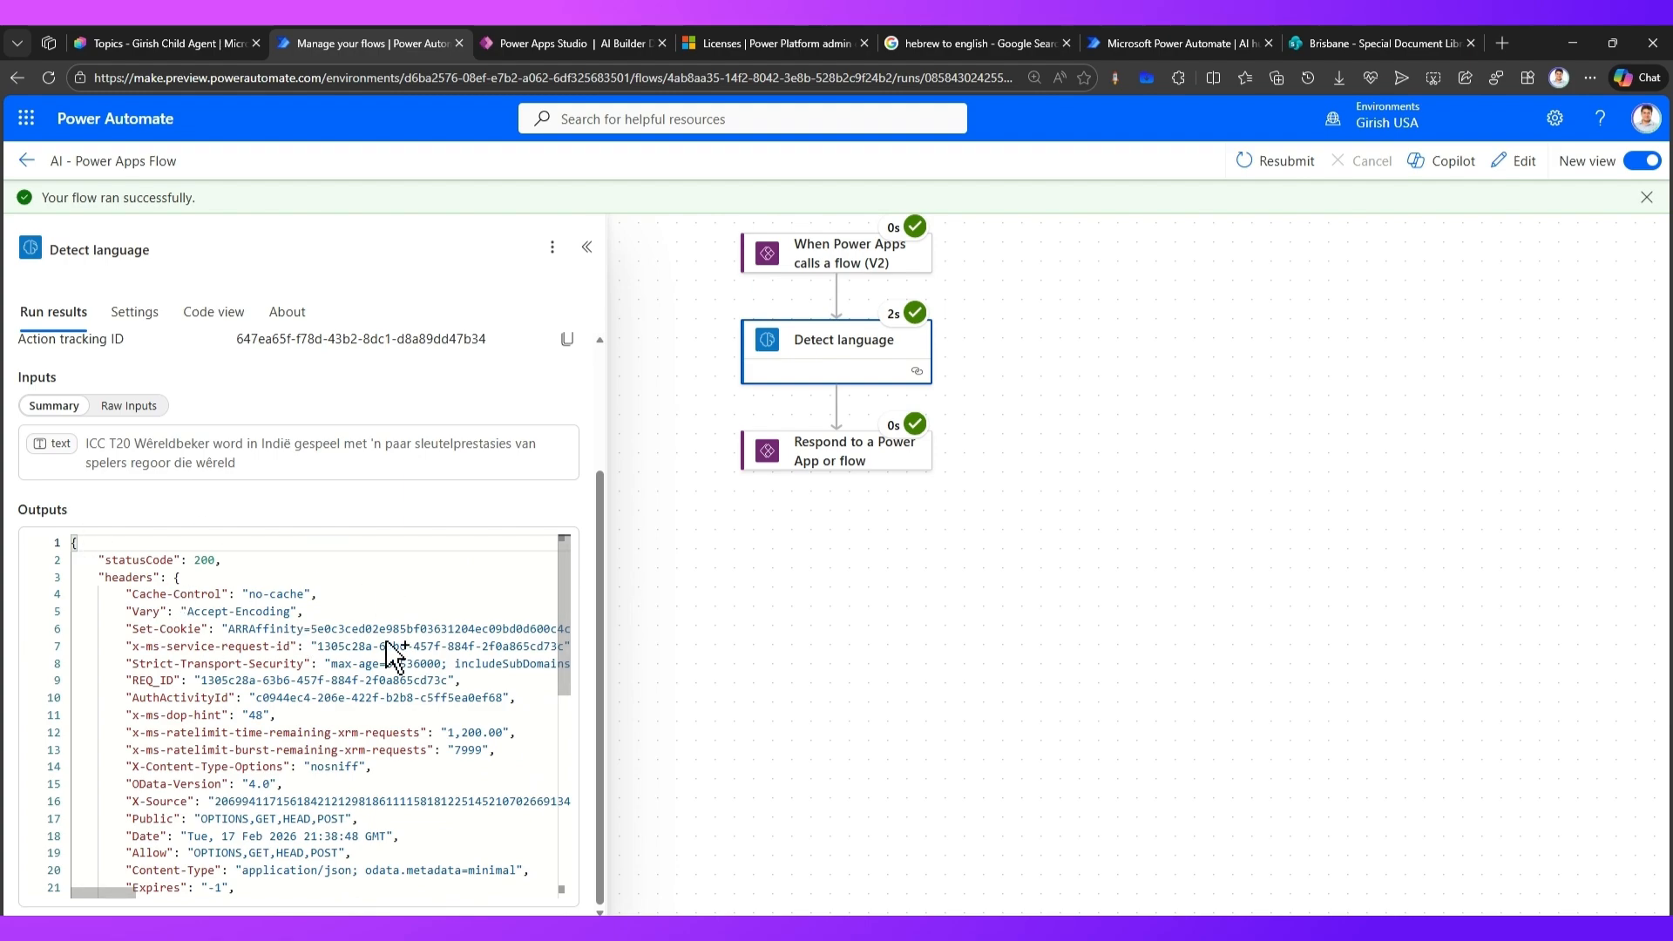
scroll(366, 684, "down", 3)
left_click(324, 652)
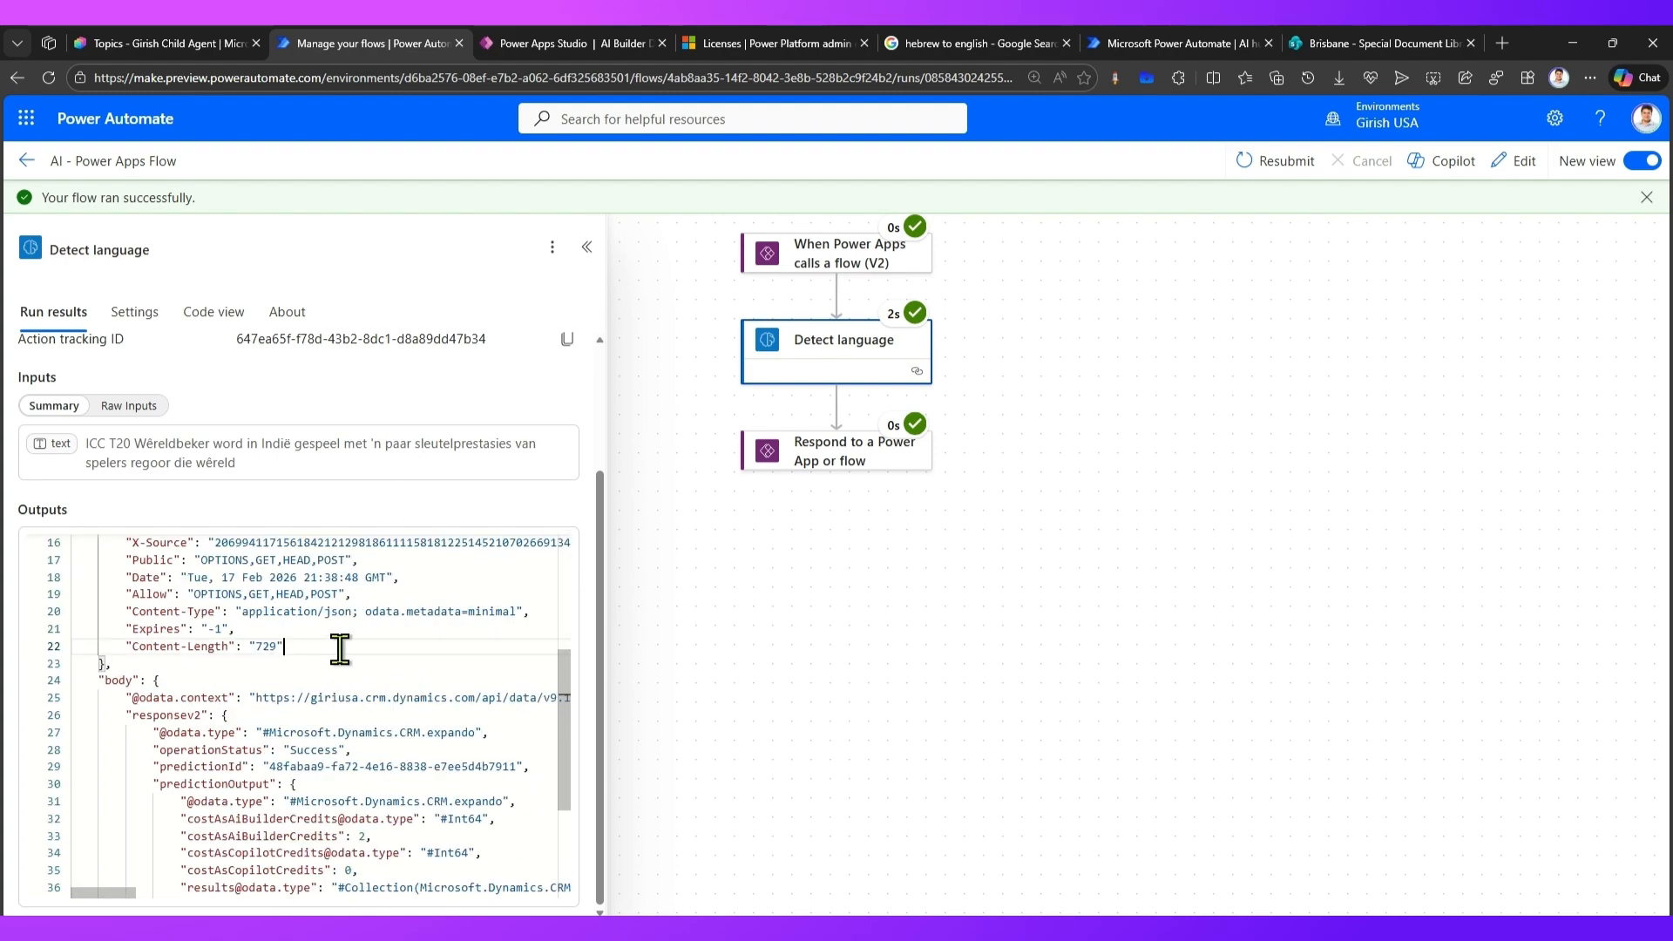
Copy the Detect language action's entire JSON outputs and replace the JSON in JSONGrid Desktop with them
key("ctrl+a")
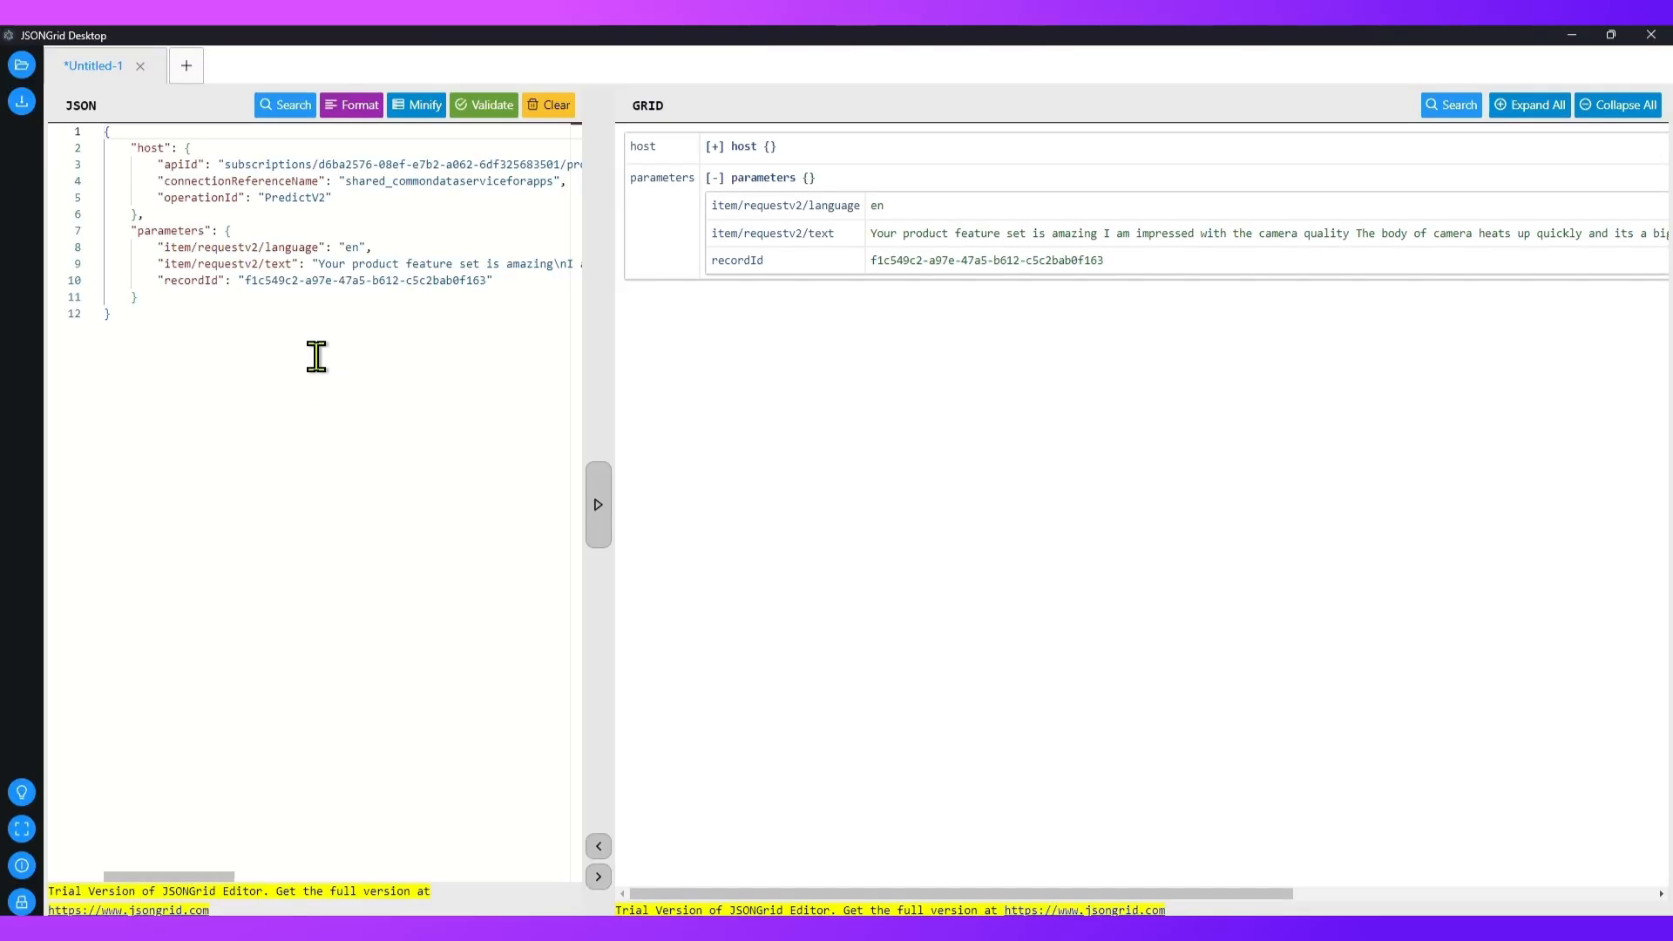
key("ctrl+a")
key("ctrl+v")
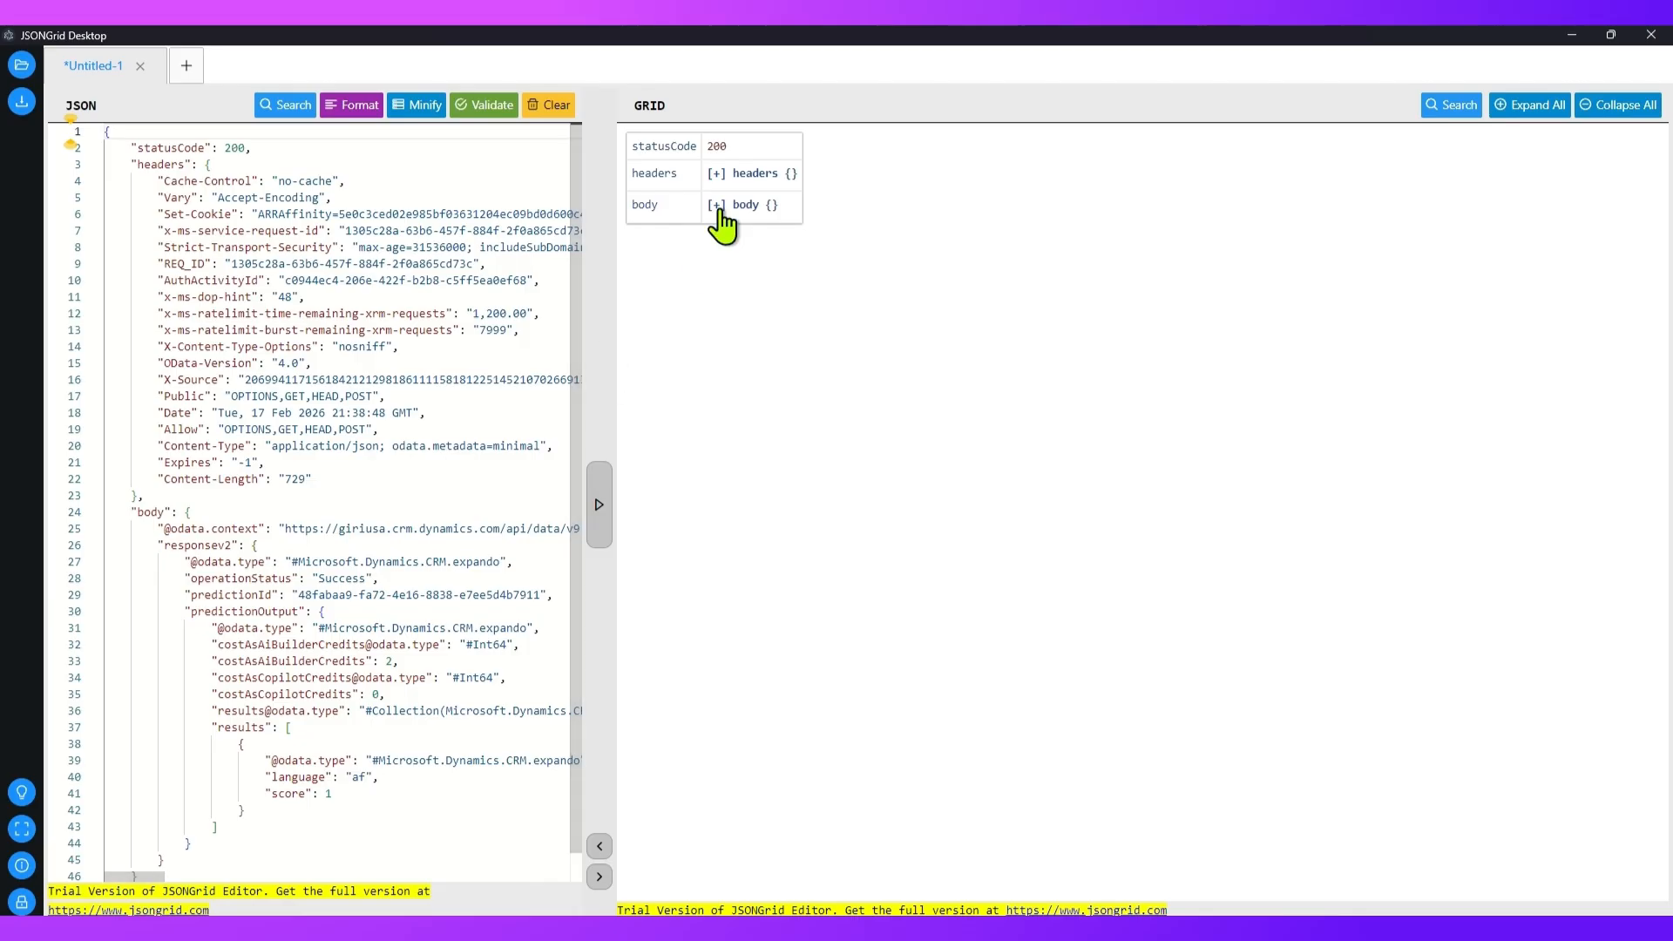
Examine the response headers and the body down through responsev2 and predictionOutput to the results in the grid, and minimize JSONGrid
left_click(723, 173)
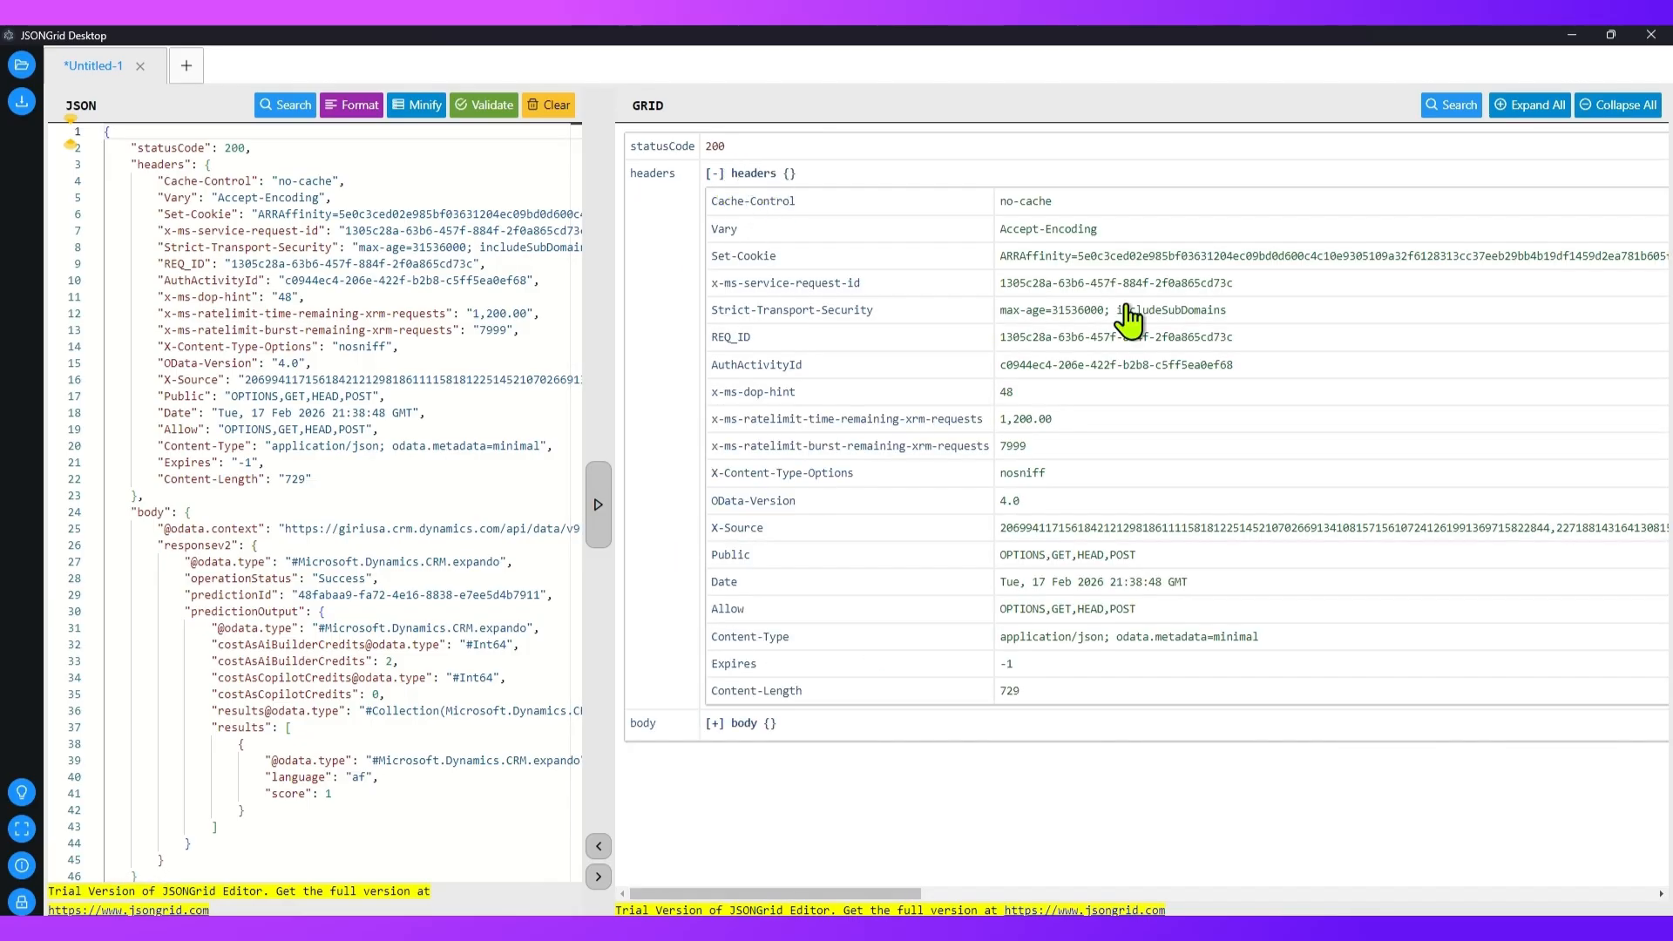
left_click(715, 173)
left_click(715, 205)
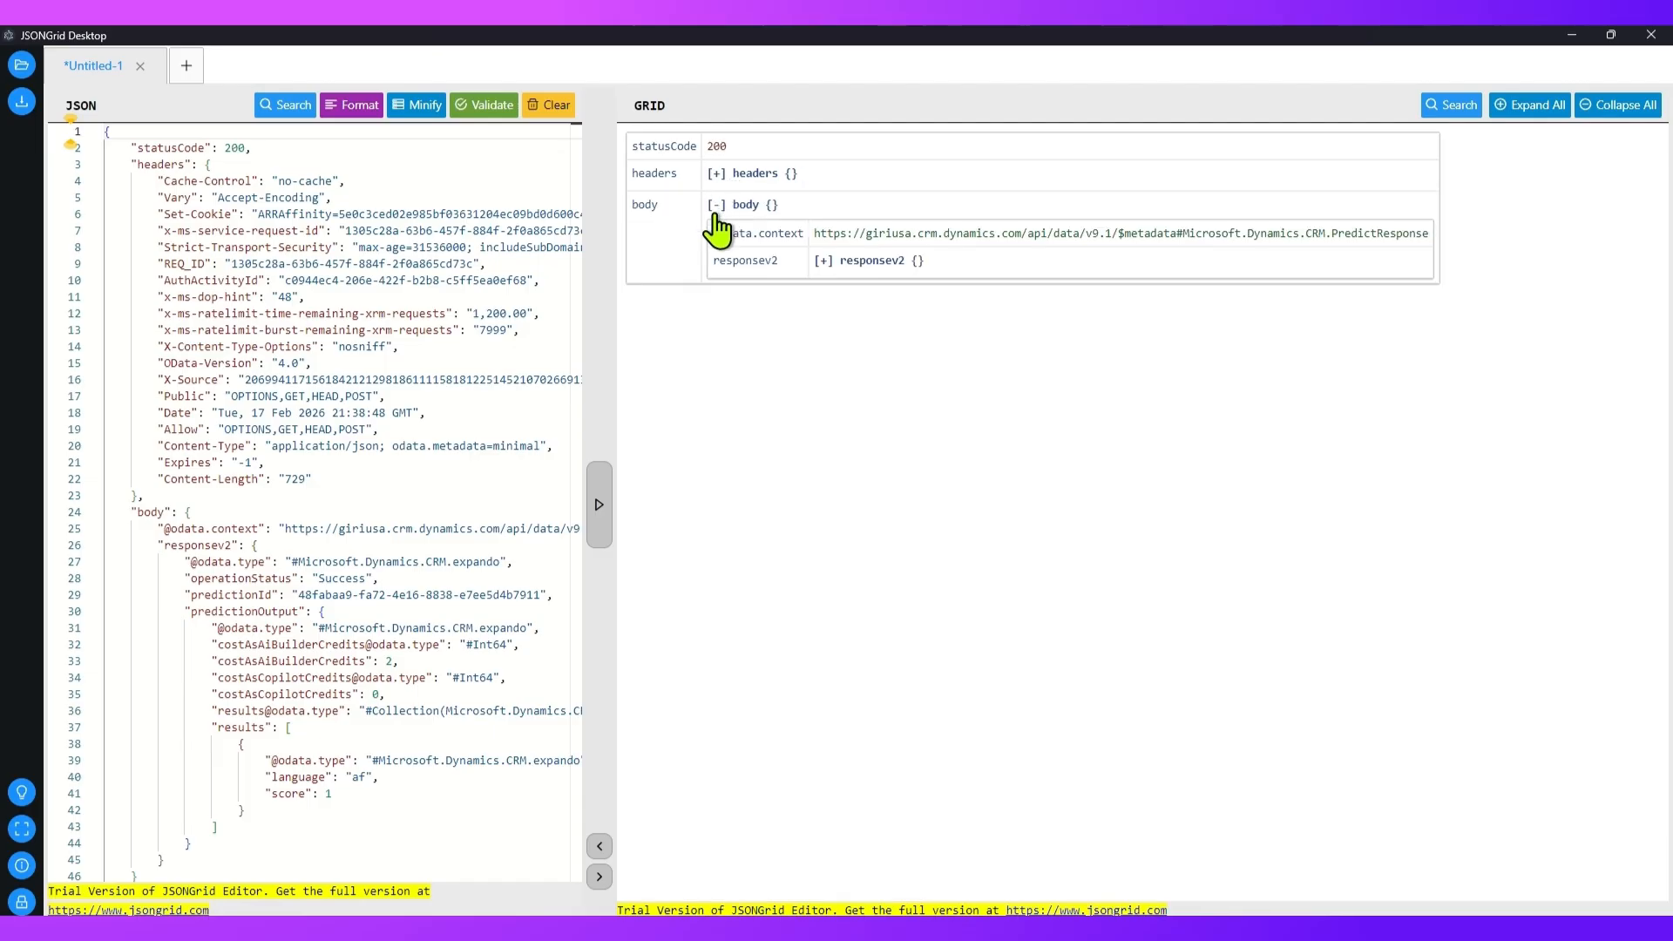
left_click(823, 260)
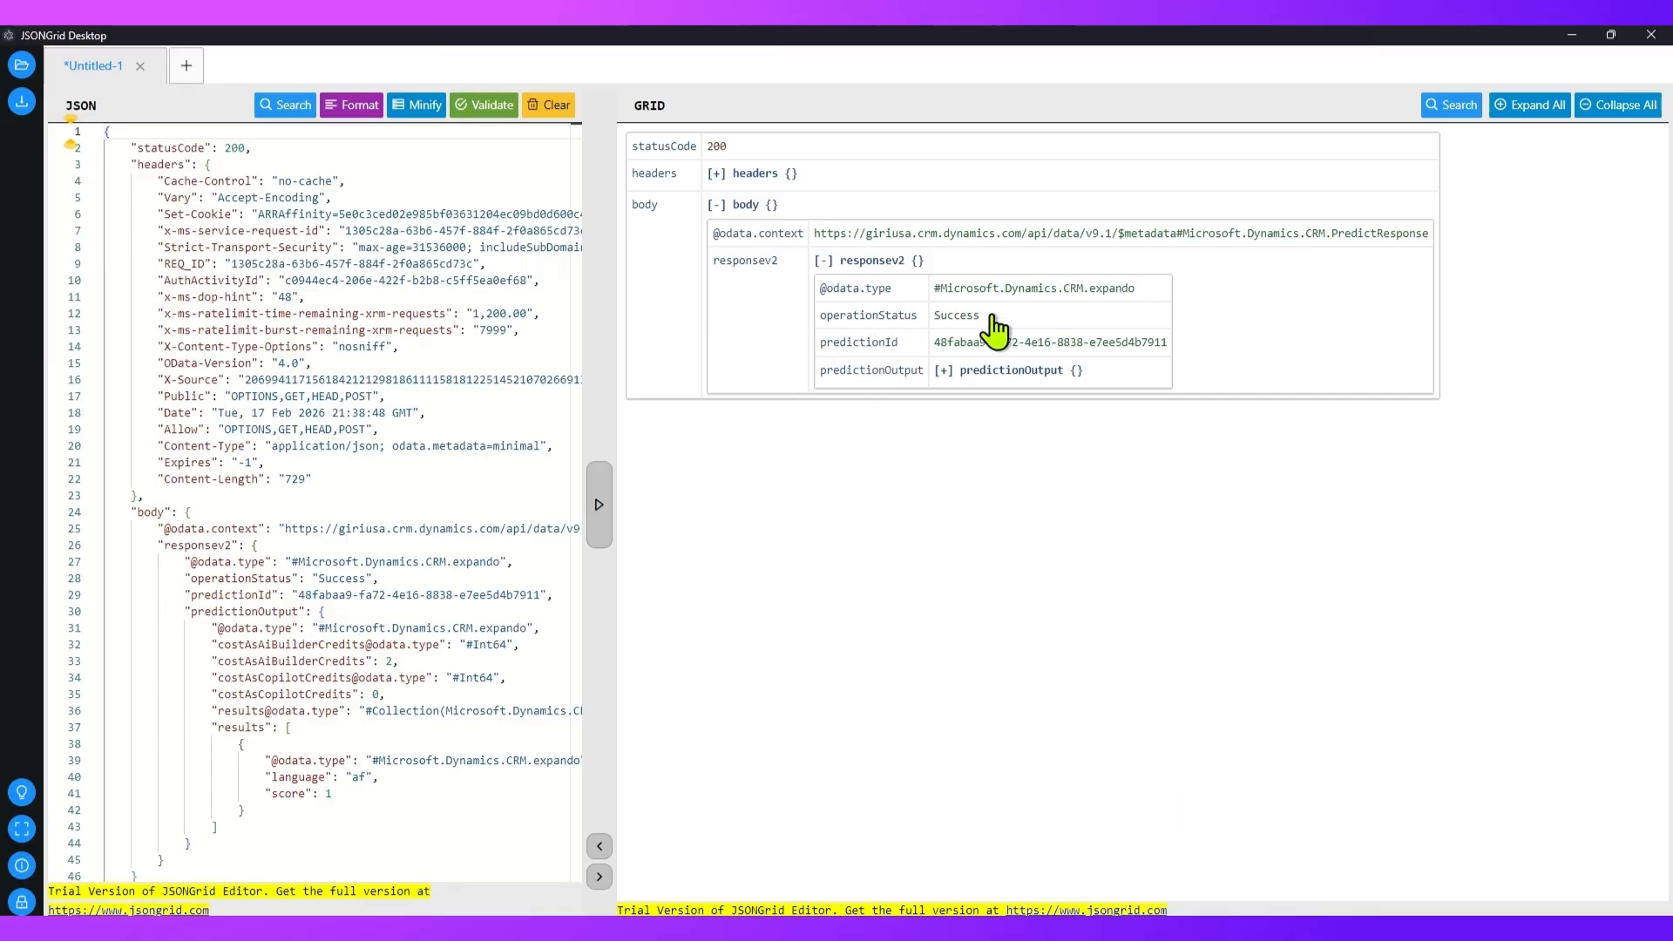
left_click(943, 371)
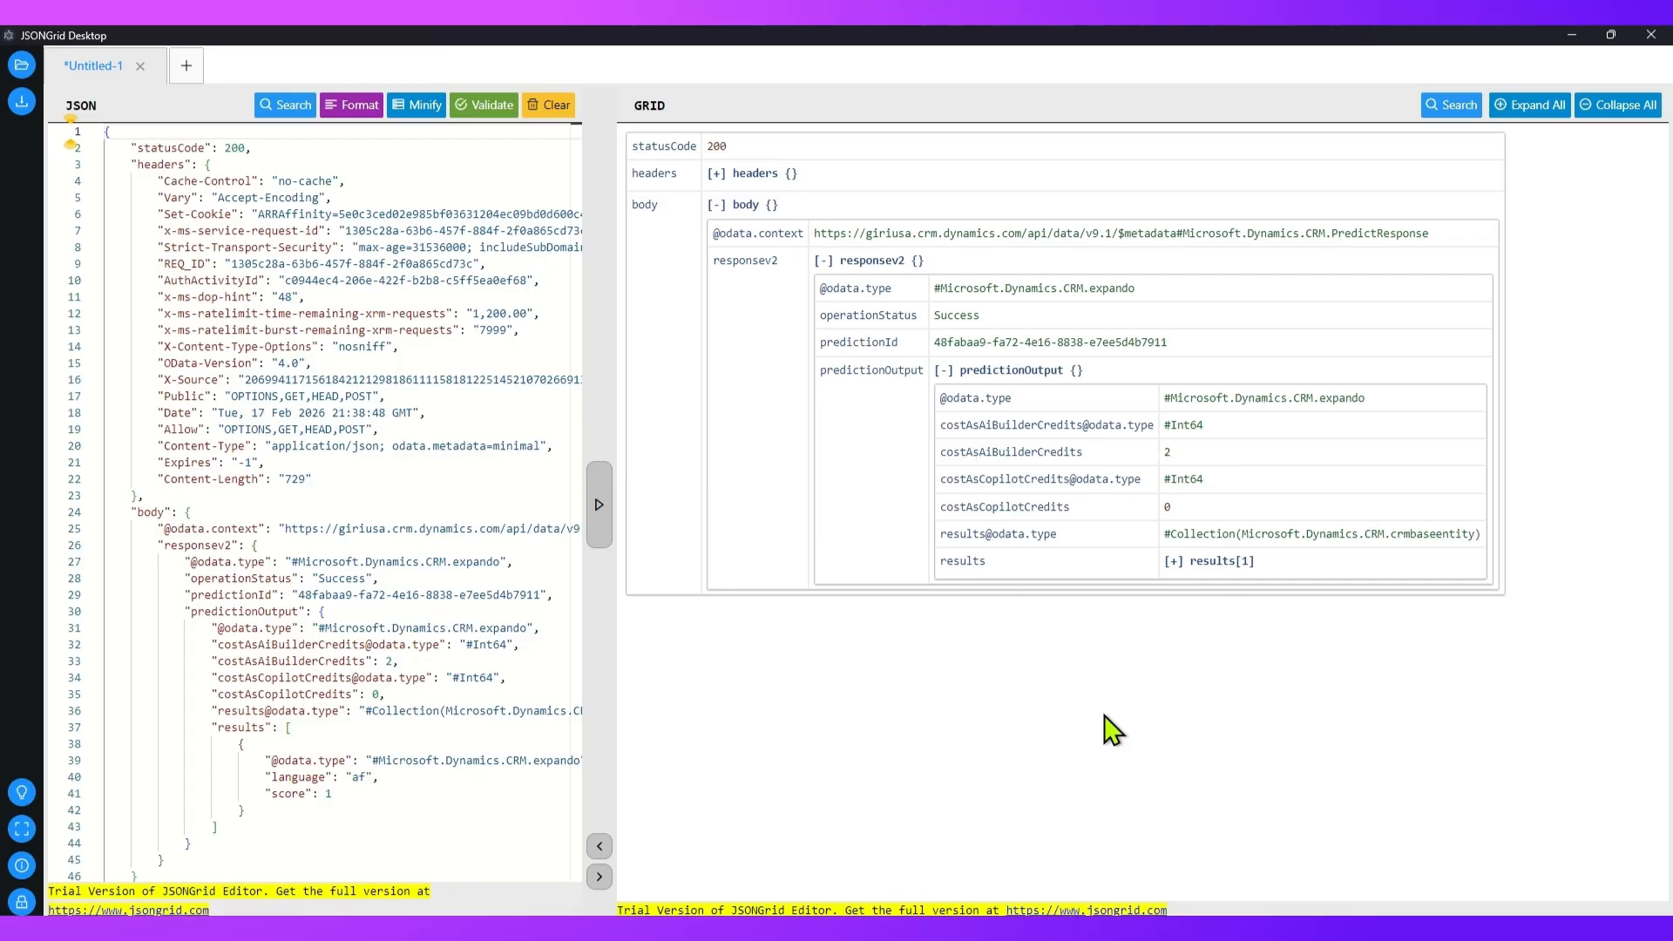
left_click(1173, 563)
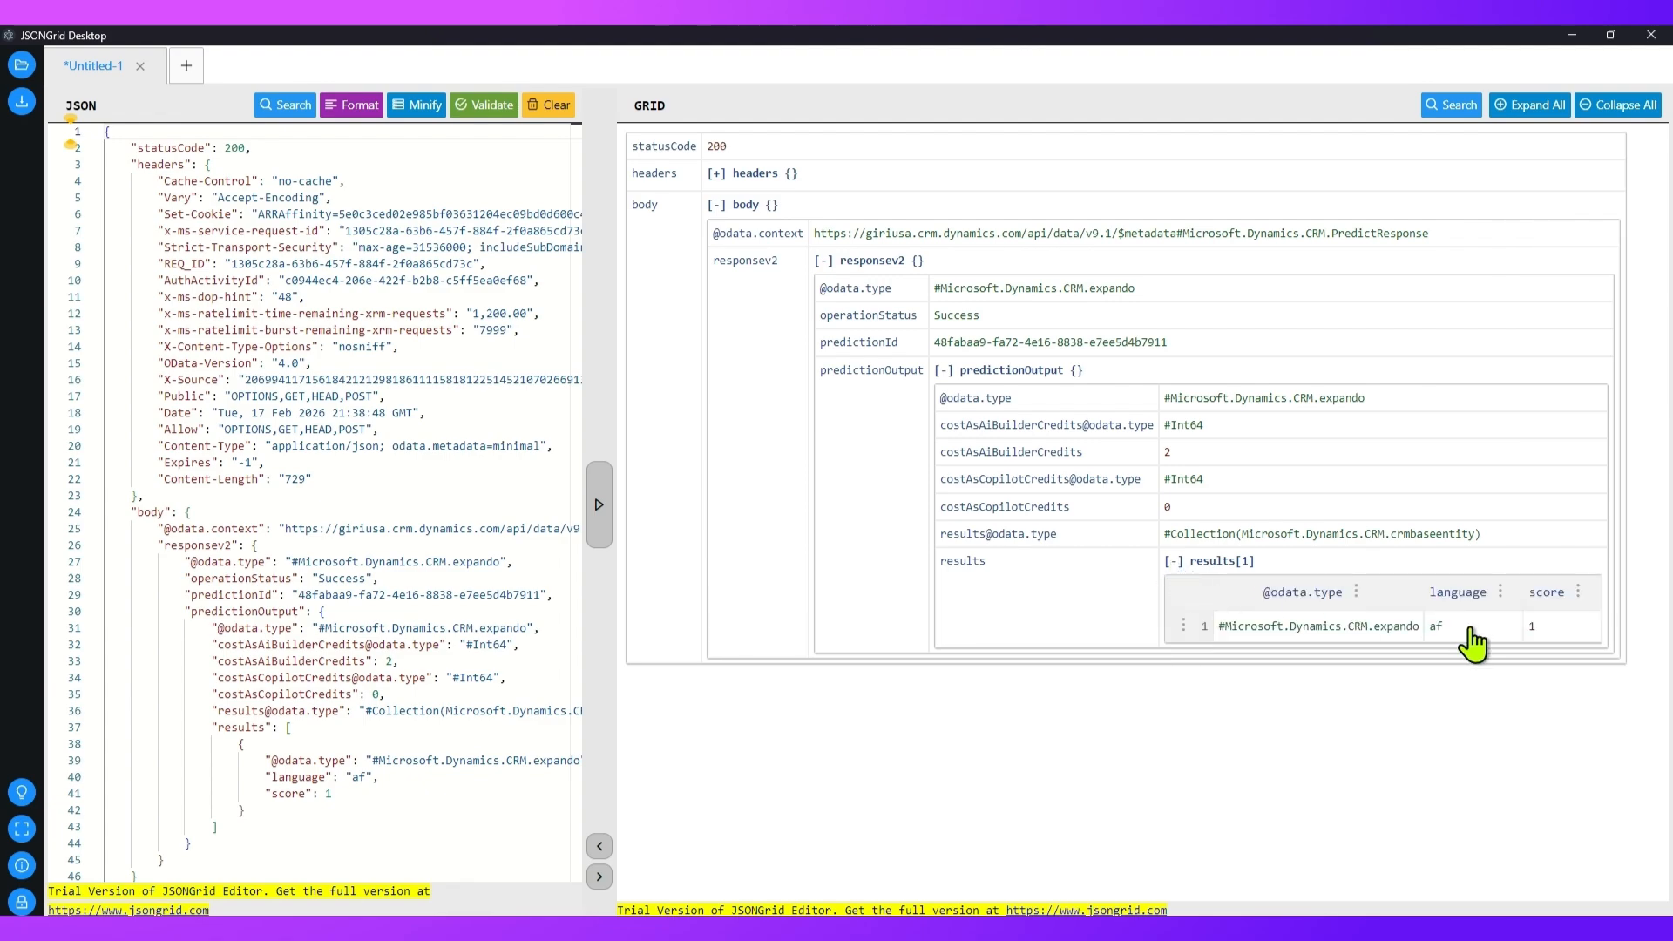
left_click(1571, 31)
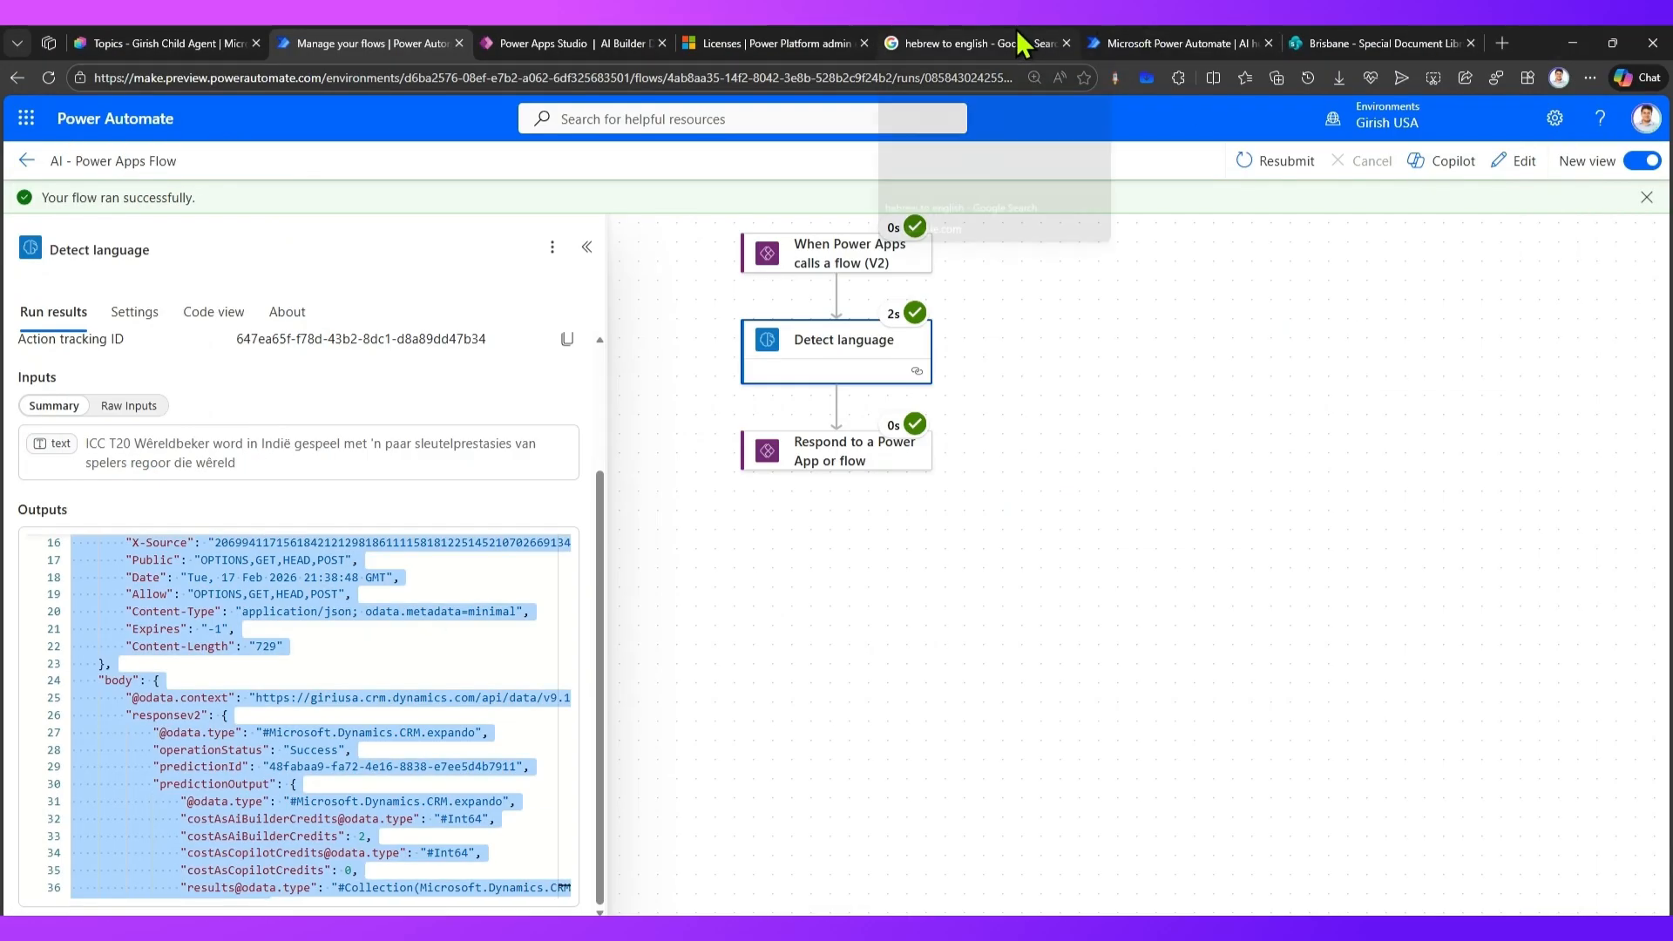
Switch to the Power Apps preview, append the previously copied Hebrew text to the Afrikaans input and submit it
left_click(549, 39)
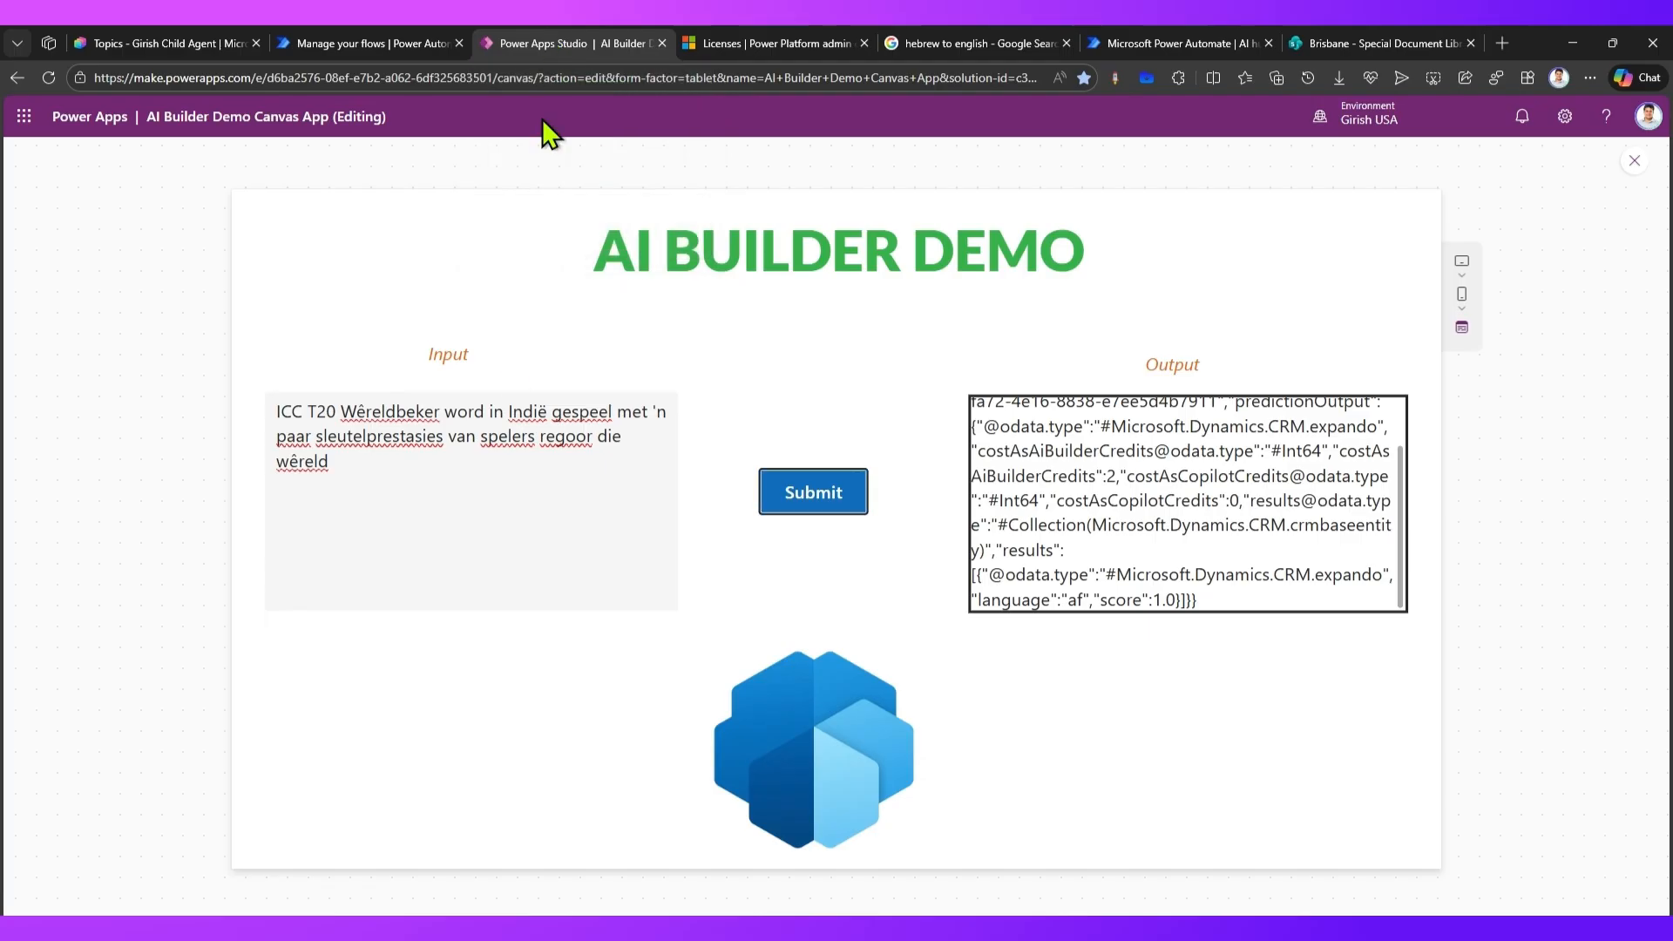
left_click(453, 468)
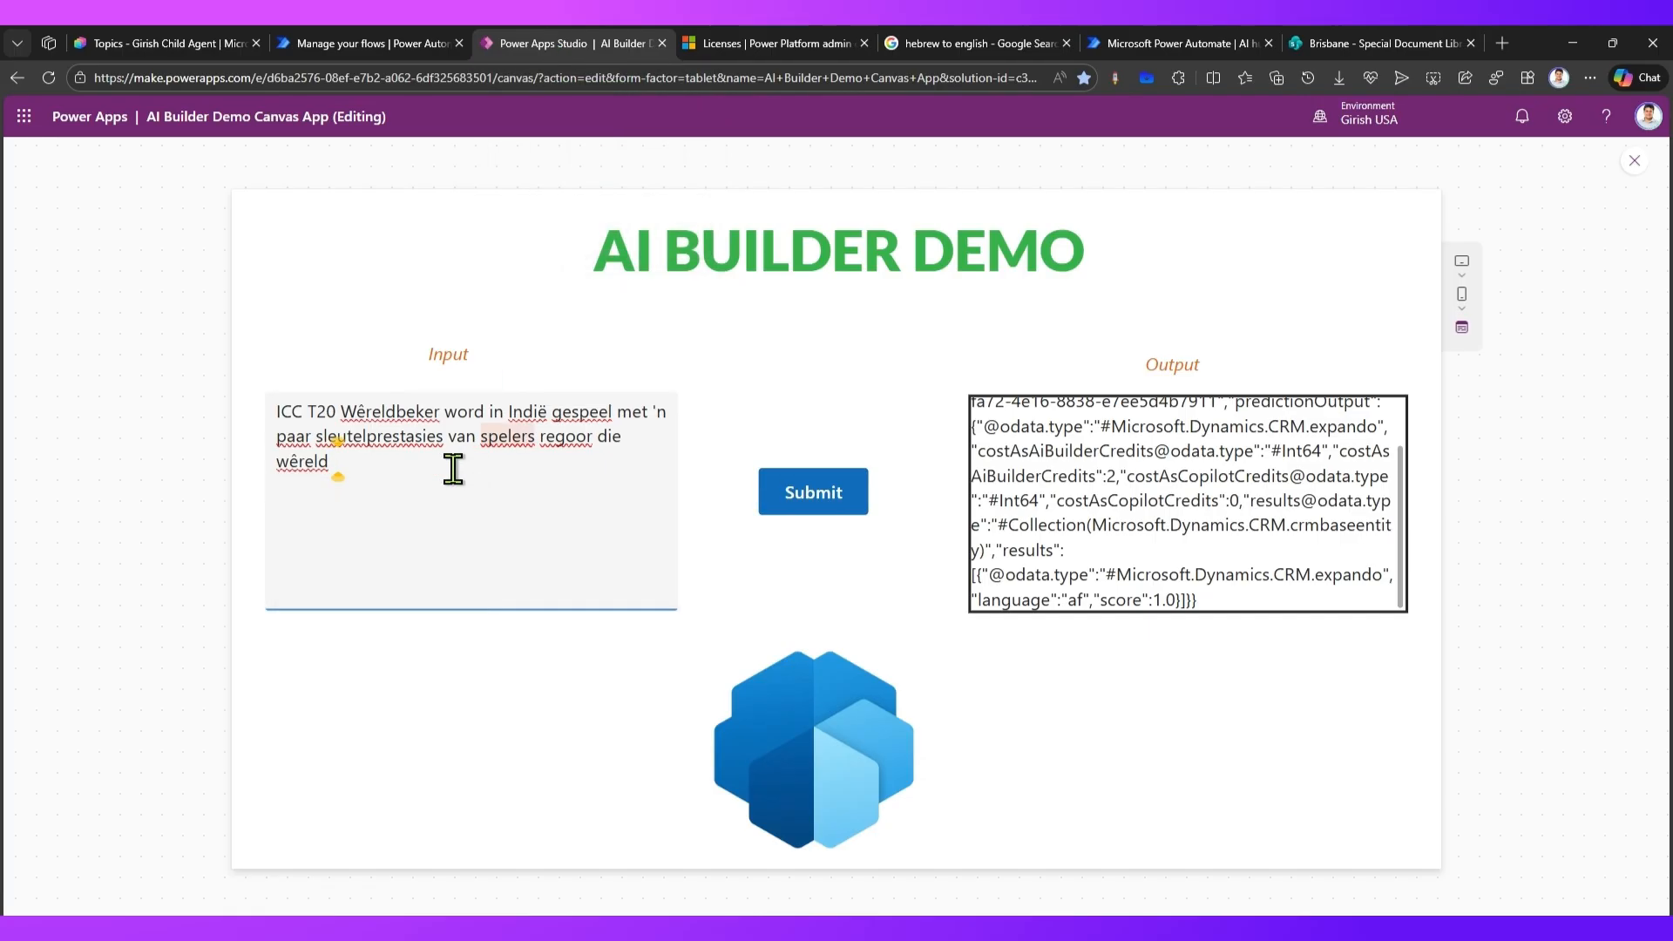
key("super+v")
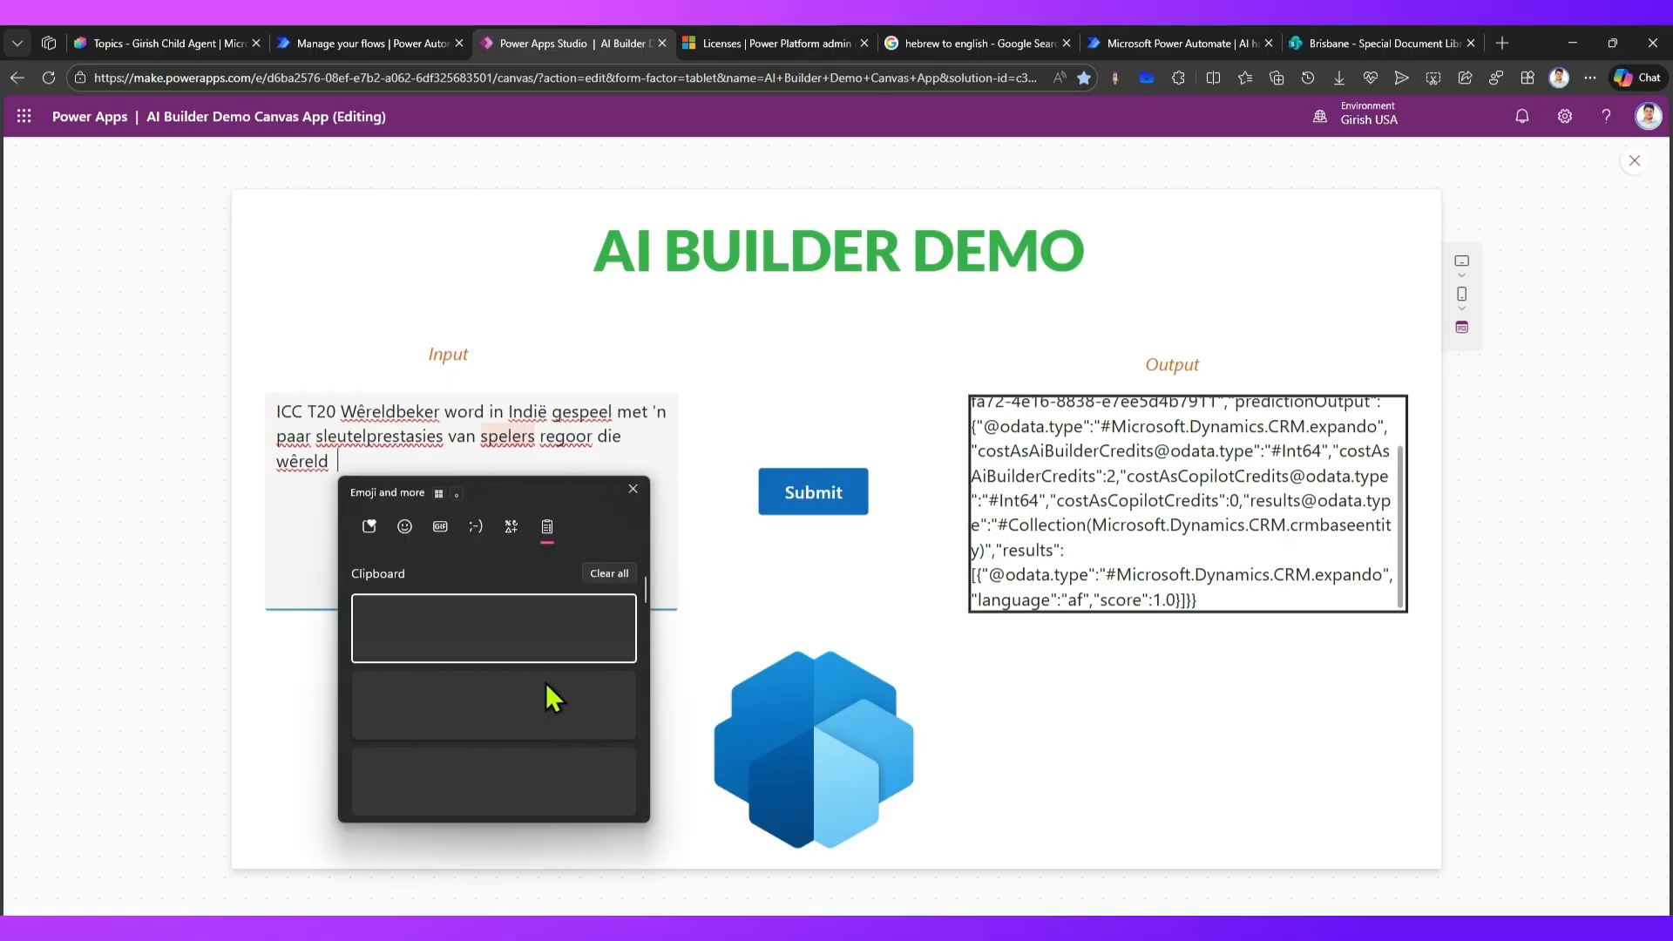
left_click(509, 762)
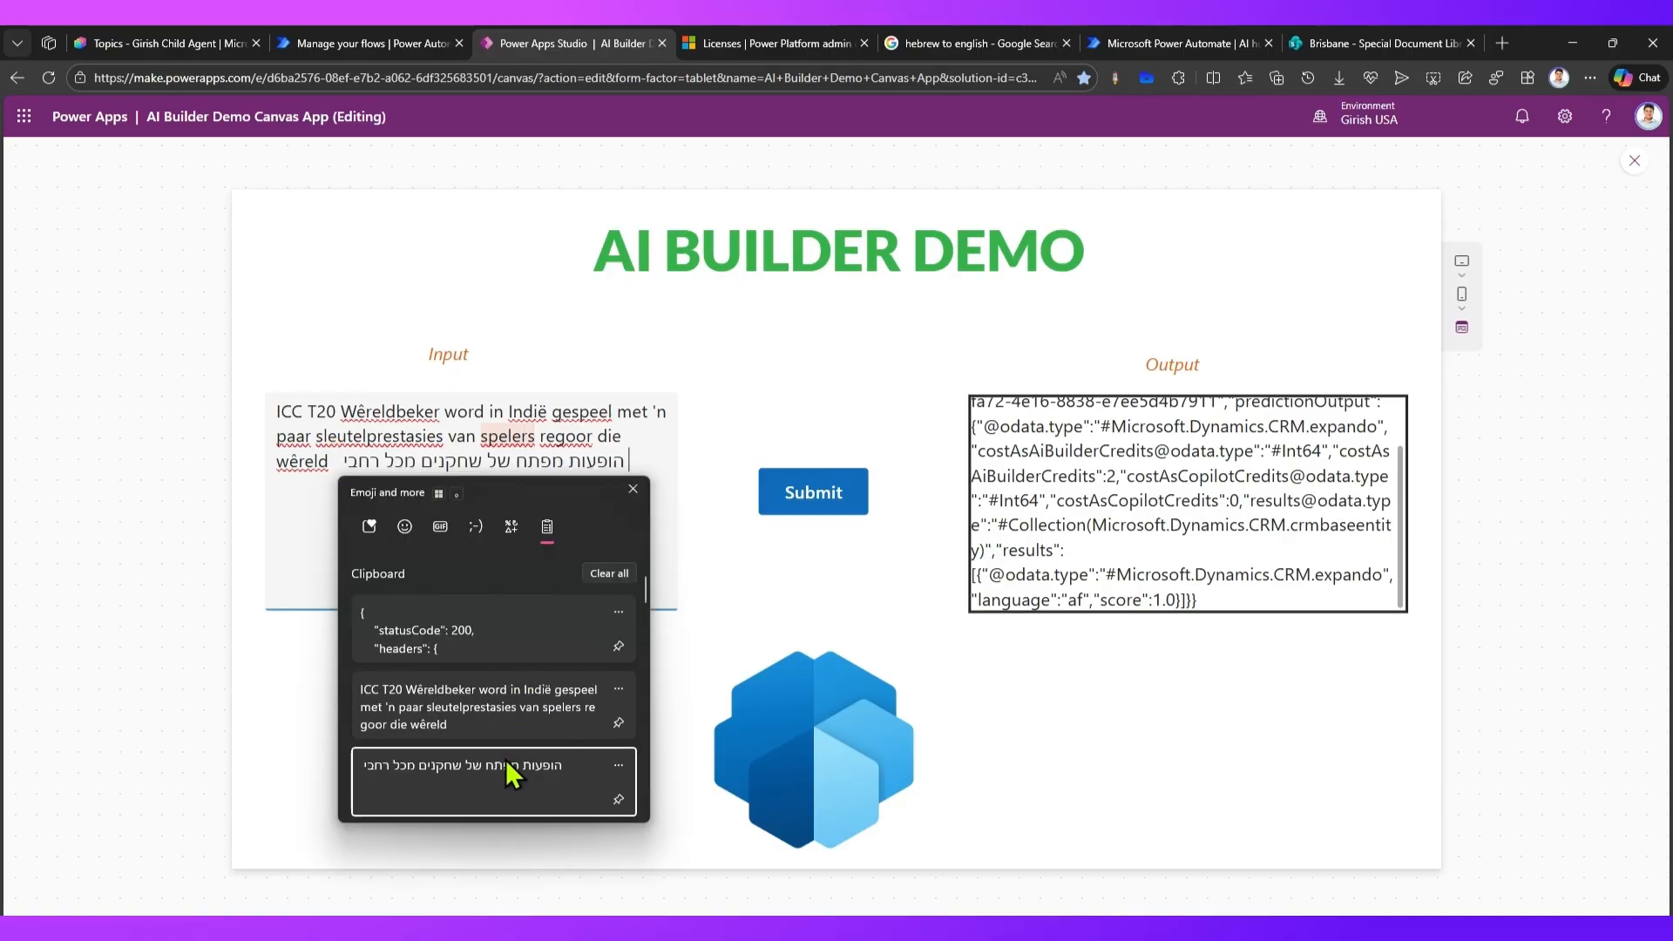
left_click(812, 503)
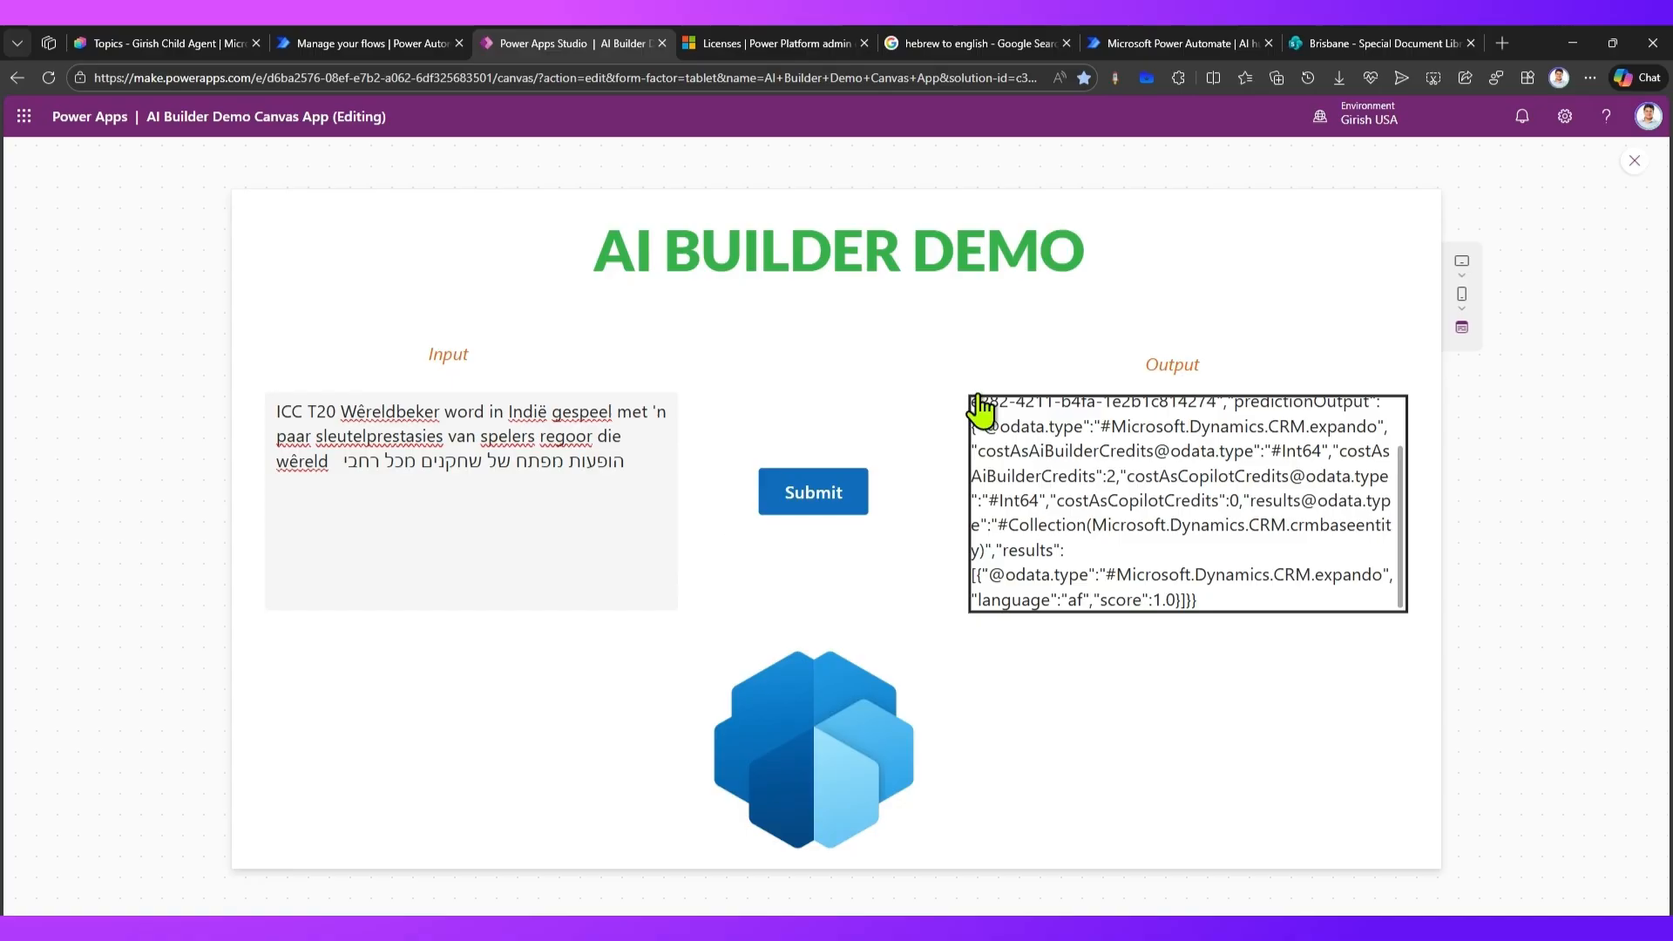
Restart the app preview, resubmit the mixed Afrikaans and Hebrew text and check the detected language against the Hebrew part
left_click(1634, 164)
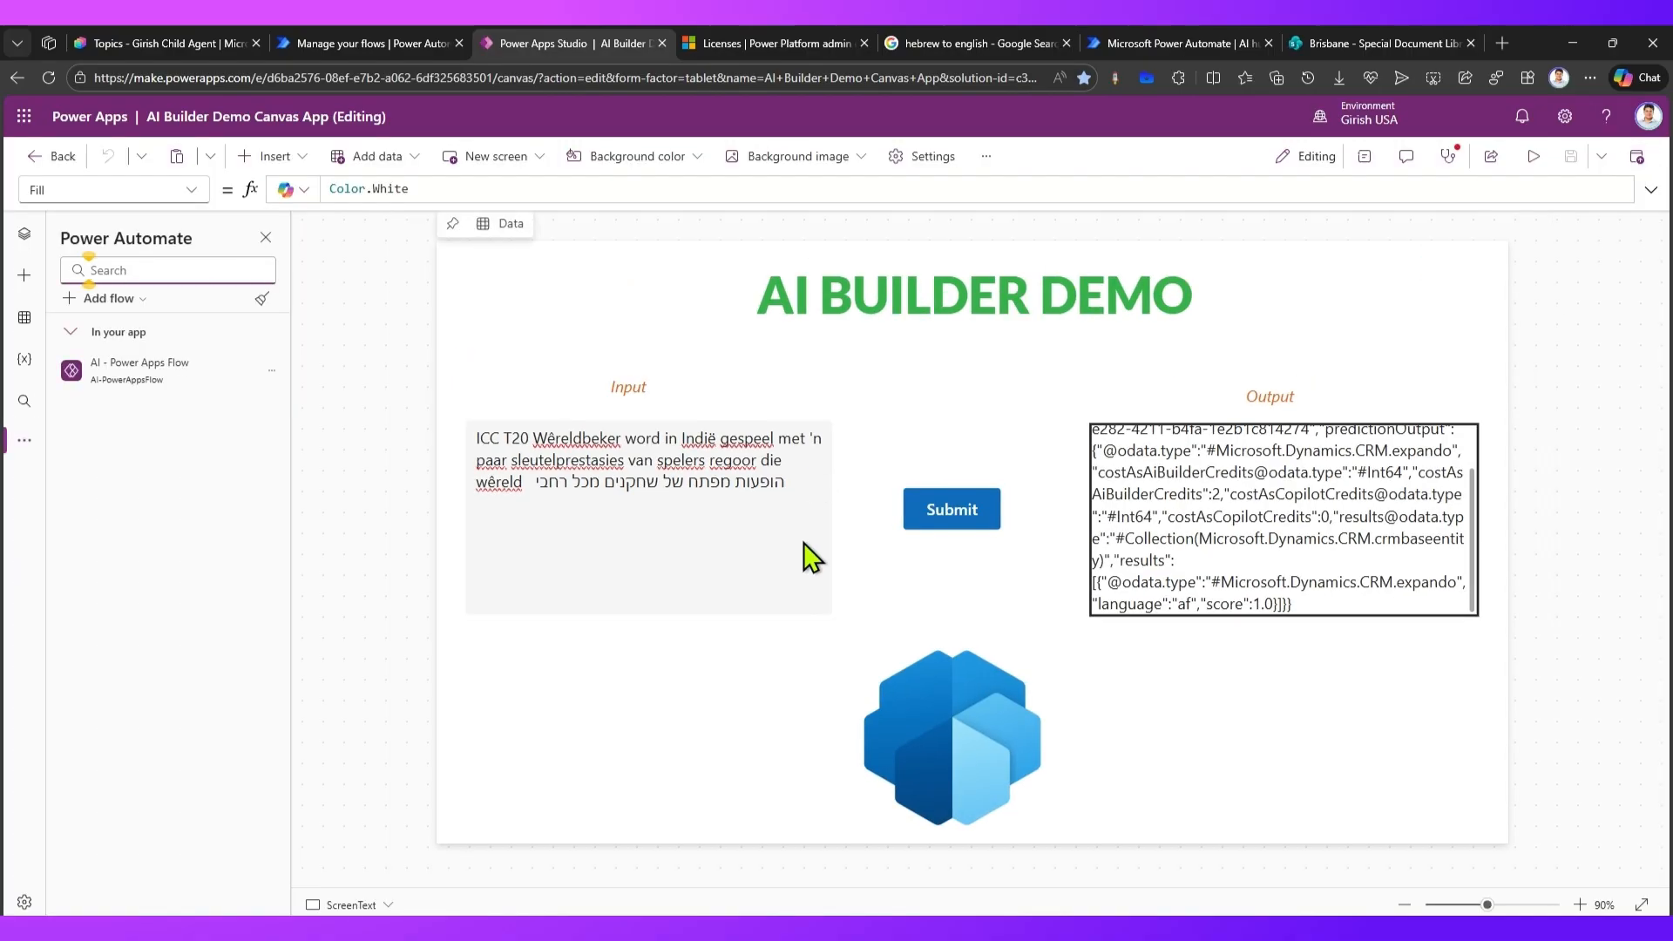
left_click(1535, 161)
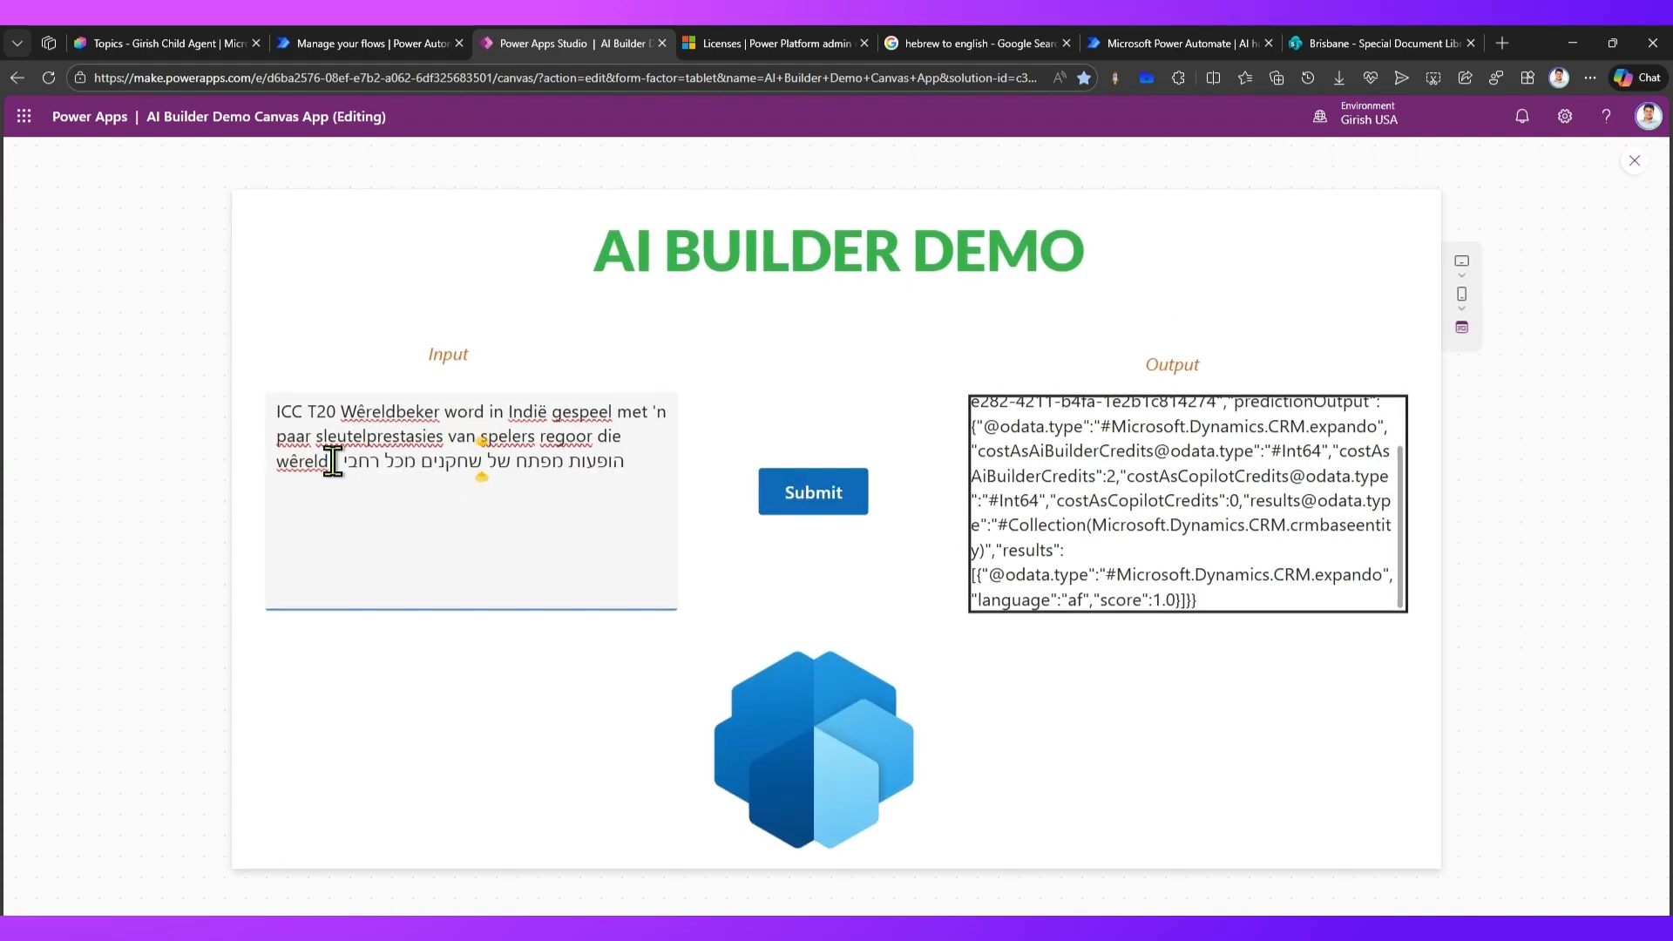
left_click_drag(337, 463, 552, 462)
left_click(821, 492)
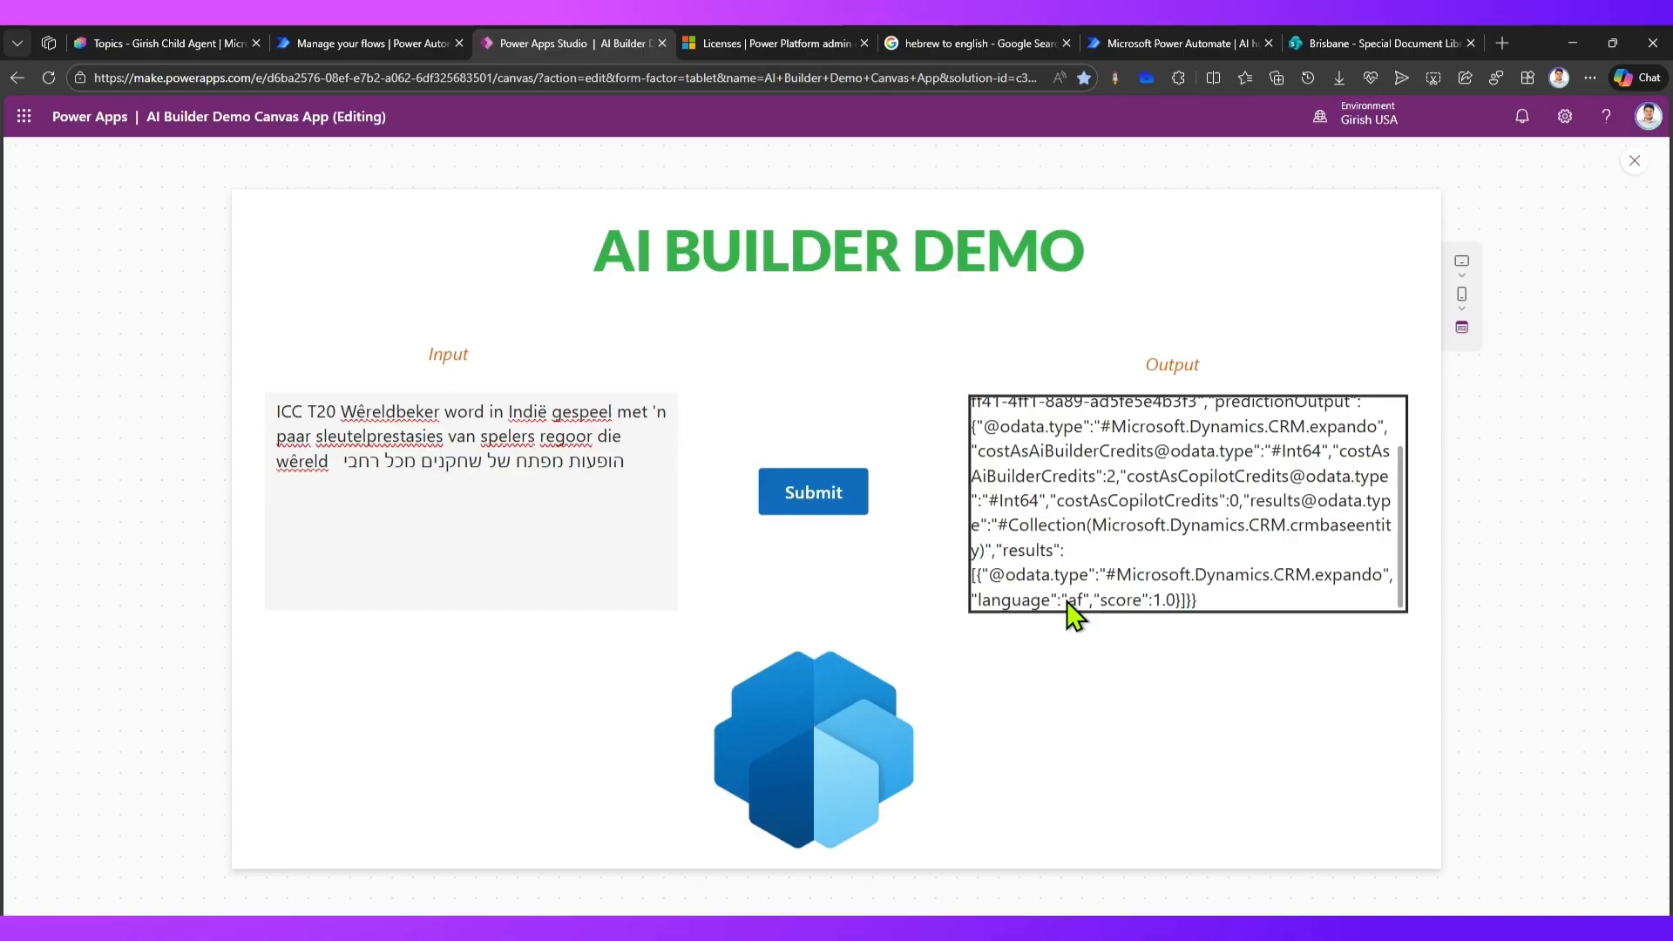
left_click_drag(1069, 599, 1083, 600)
left_click_drag(357, 462, 586, 461)
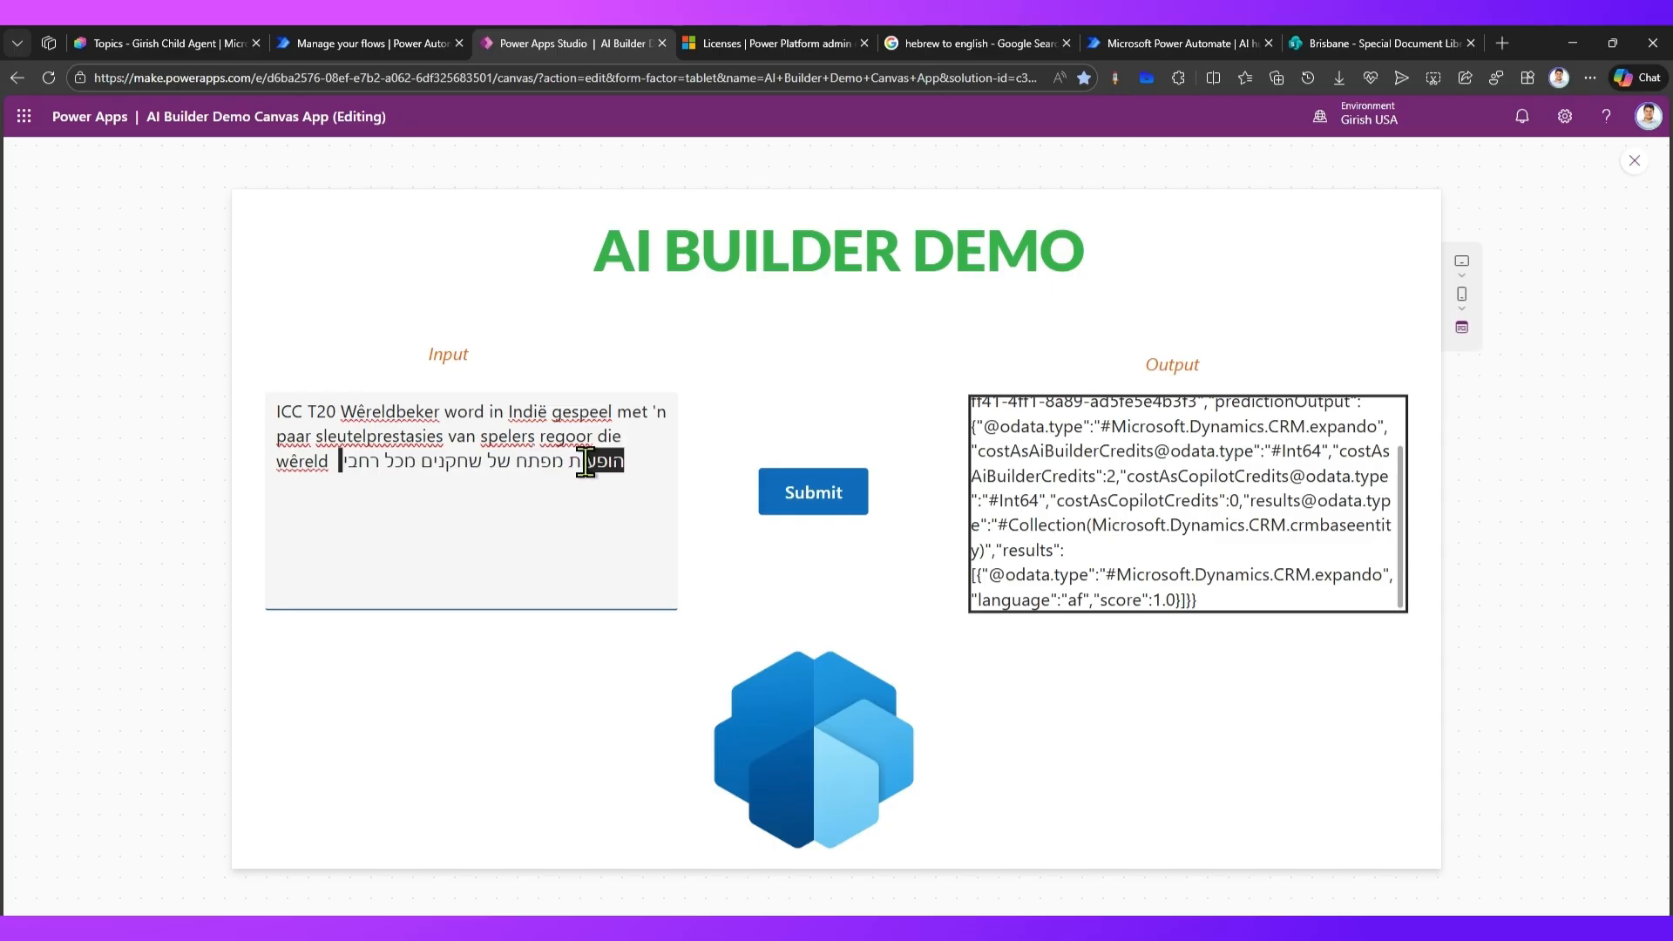
Change the Google translation's target language to Hungarian and copy the whole translated text
left_click(991, 33)
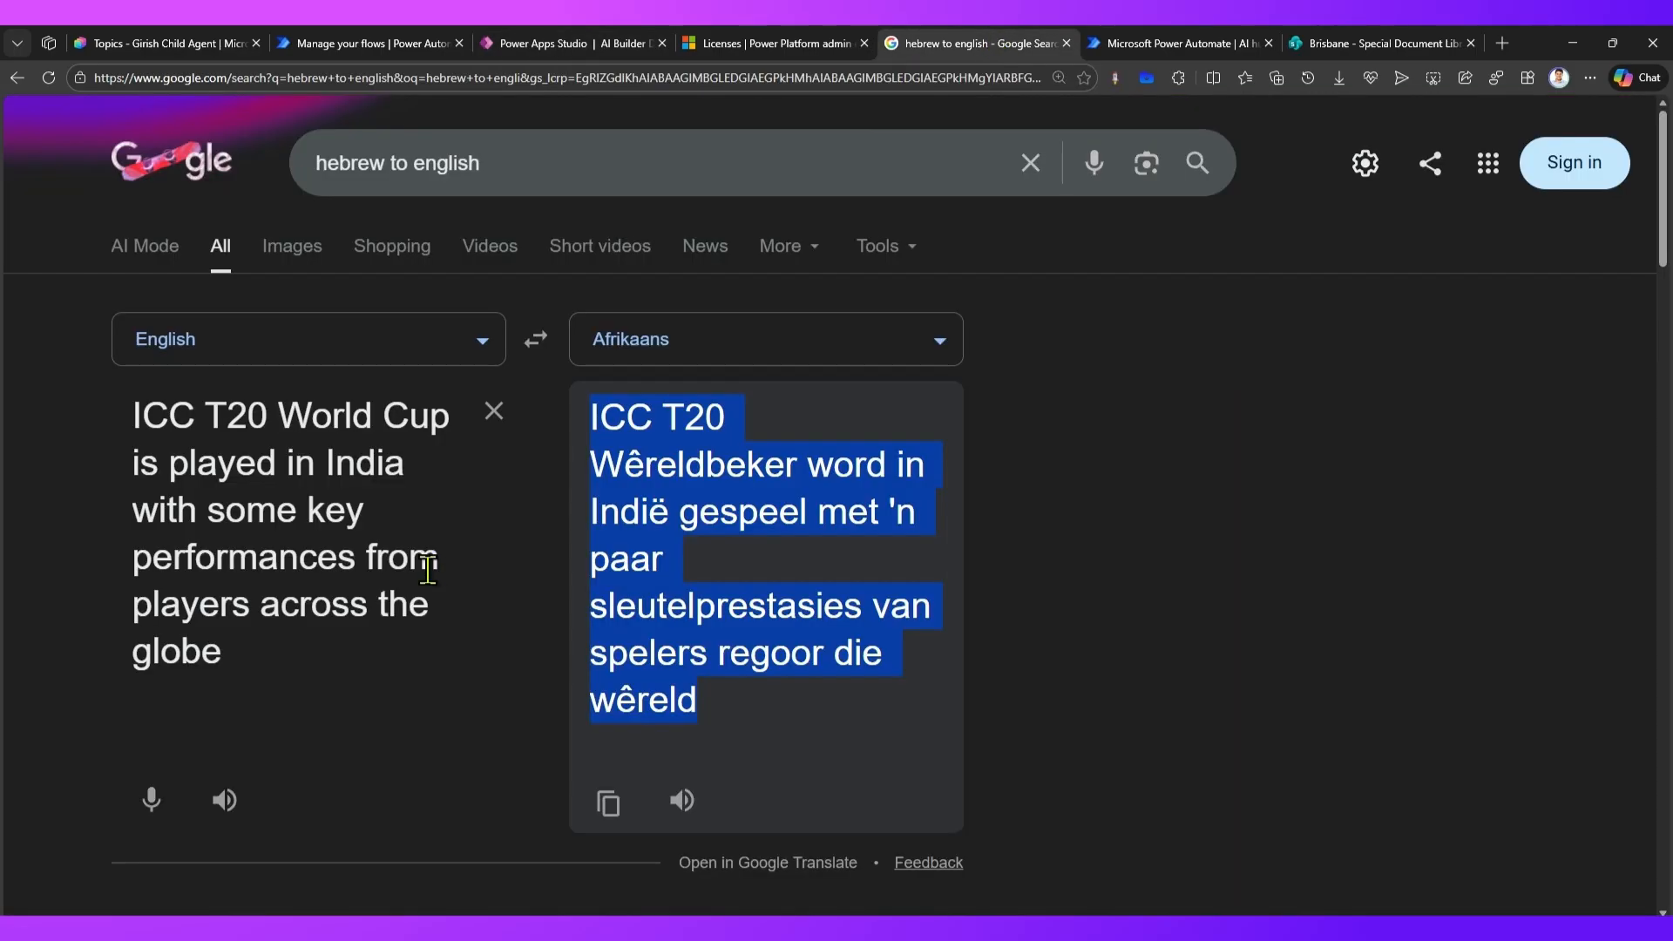
left_click(774, 353)
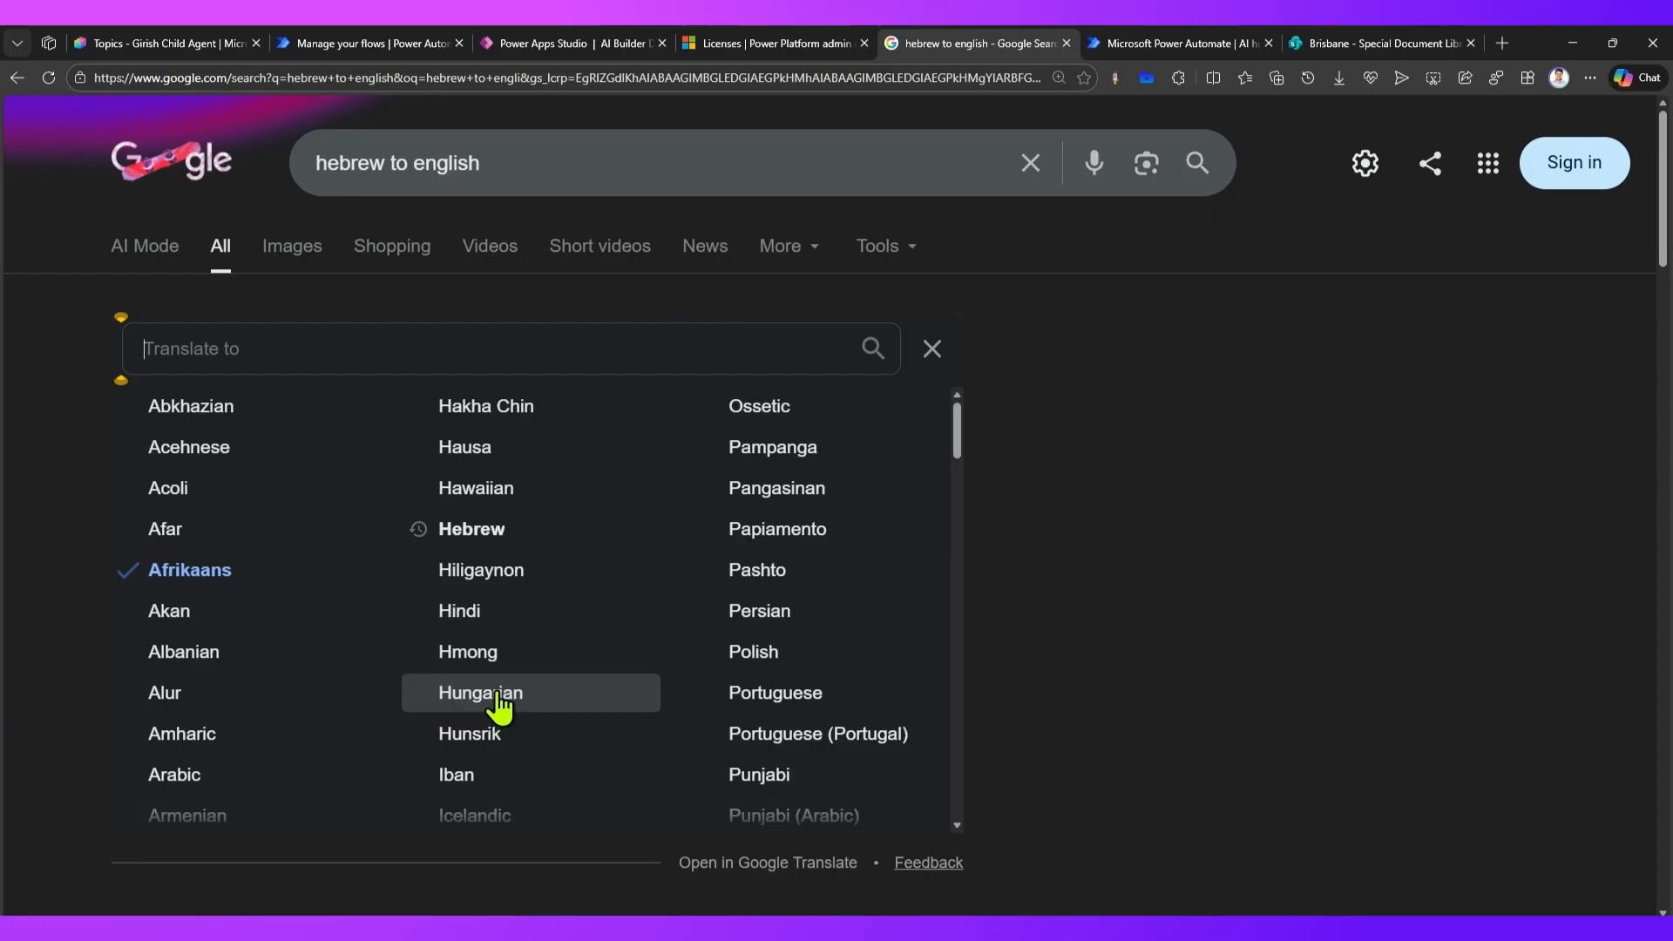
left_click(450, 698)
left_click_drag(778, 767, 583, 427)
key("ctrl+c")
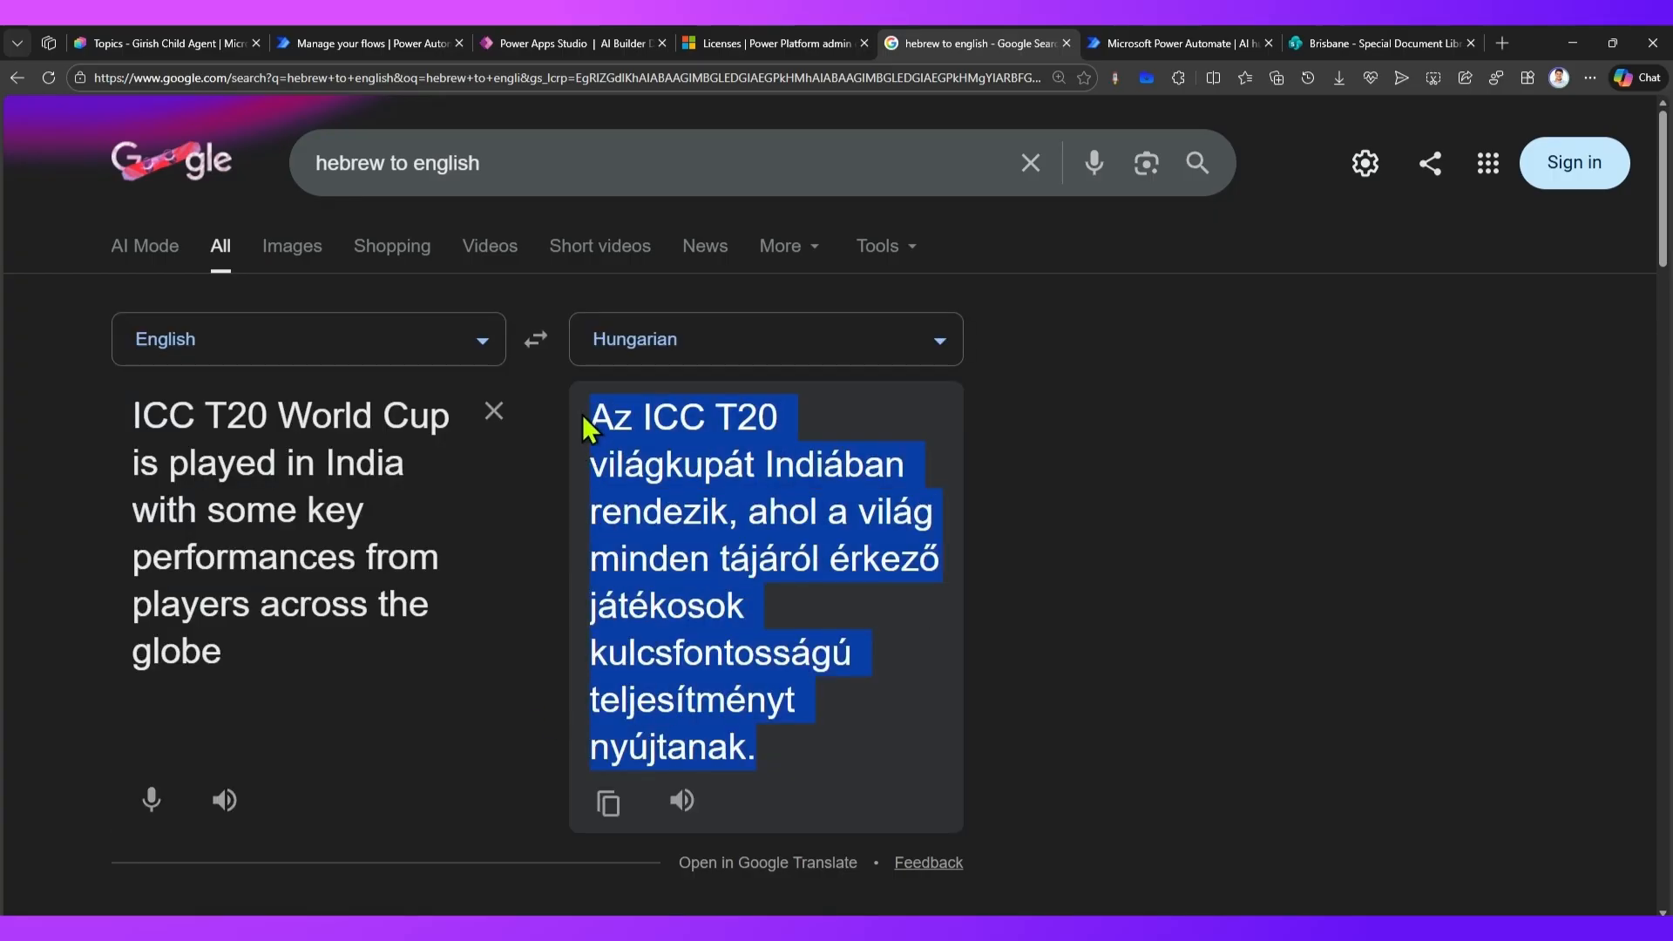
Append the copied Hungarian text after a blank line in the Power Apps preview's input, submit it and review the output
left_click(589, 41)
left_click(523, 497)
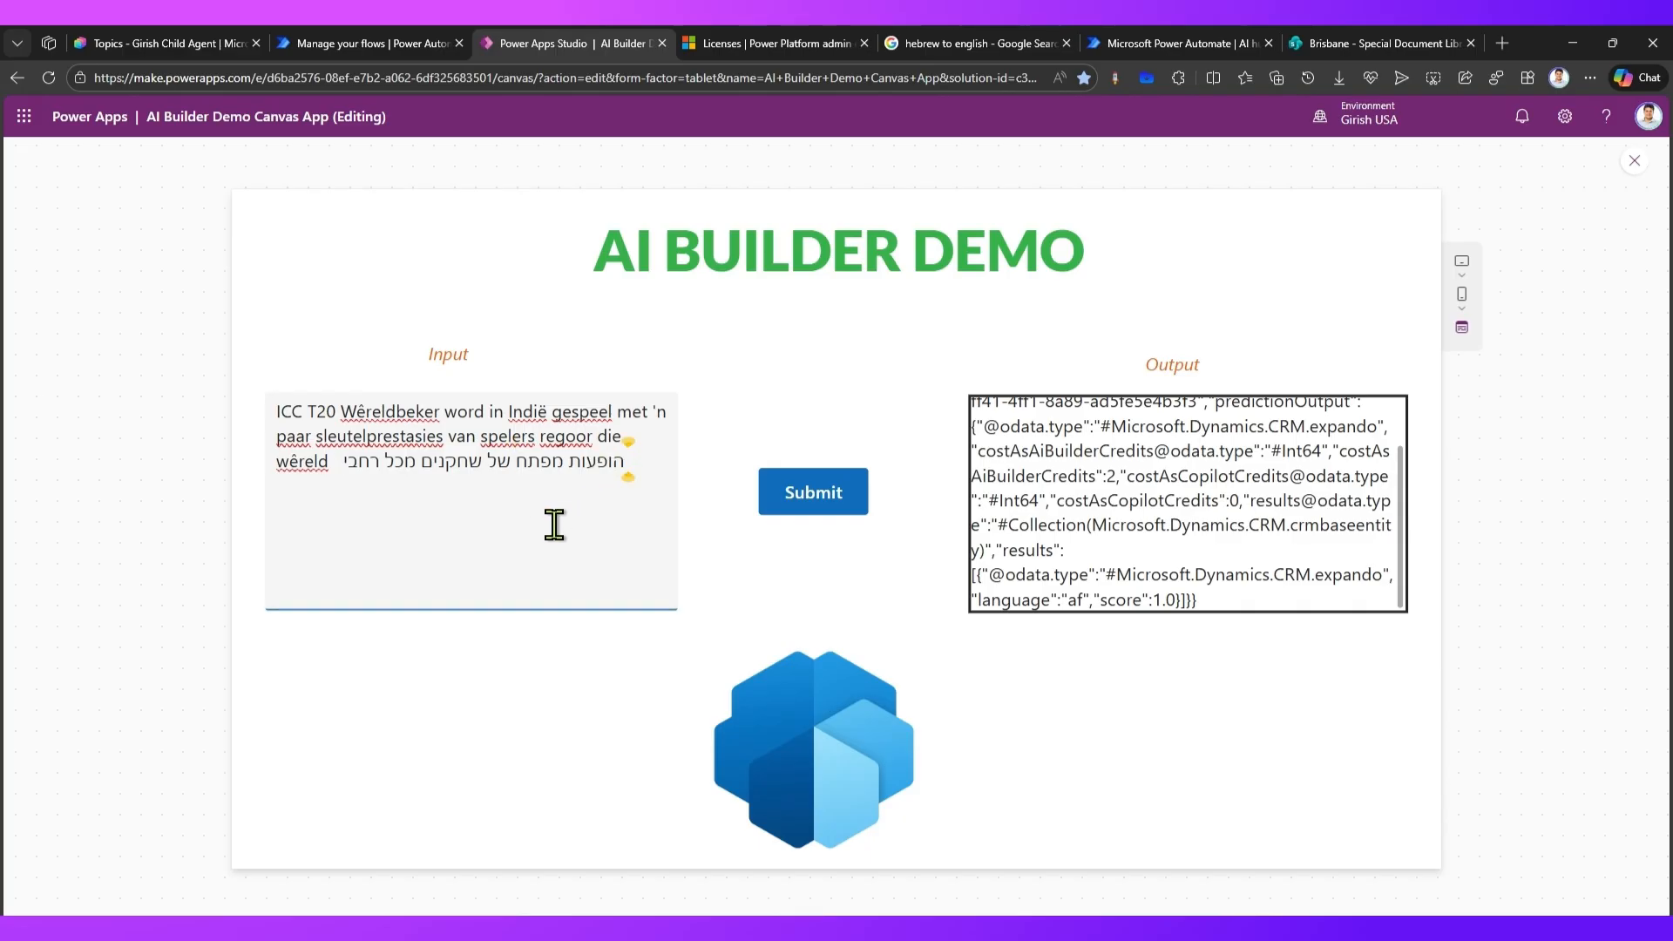
key("Return")
key("Return")
key("ctrl+v")
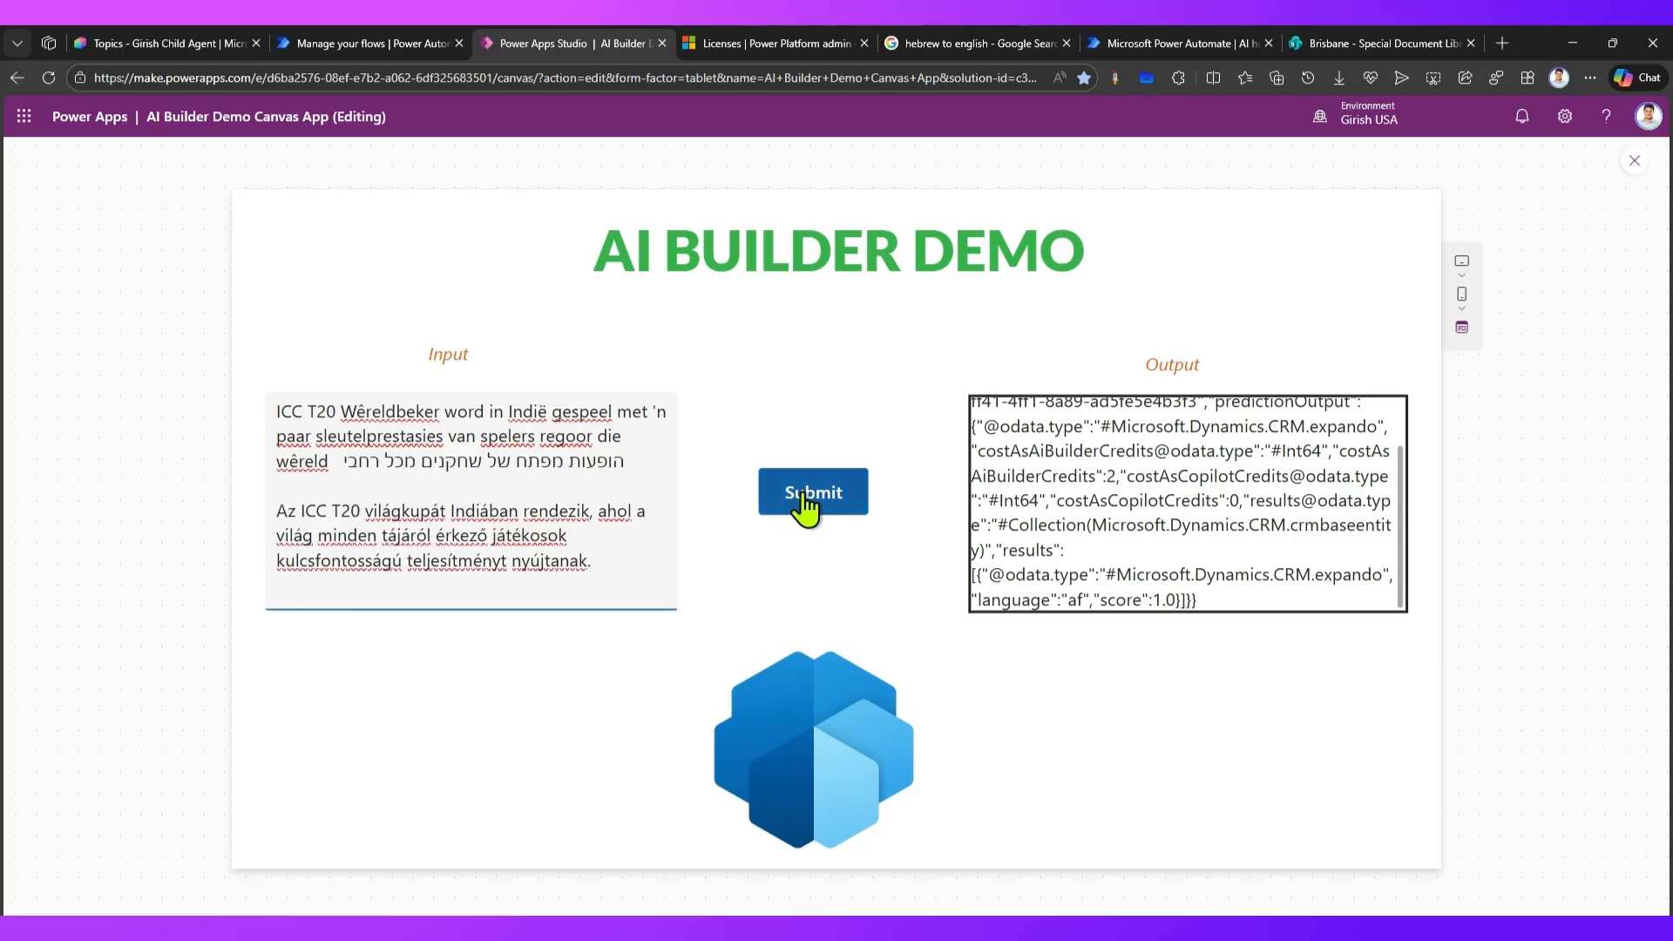
left_click(804, 503)
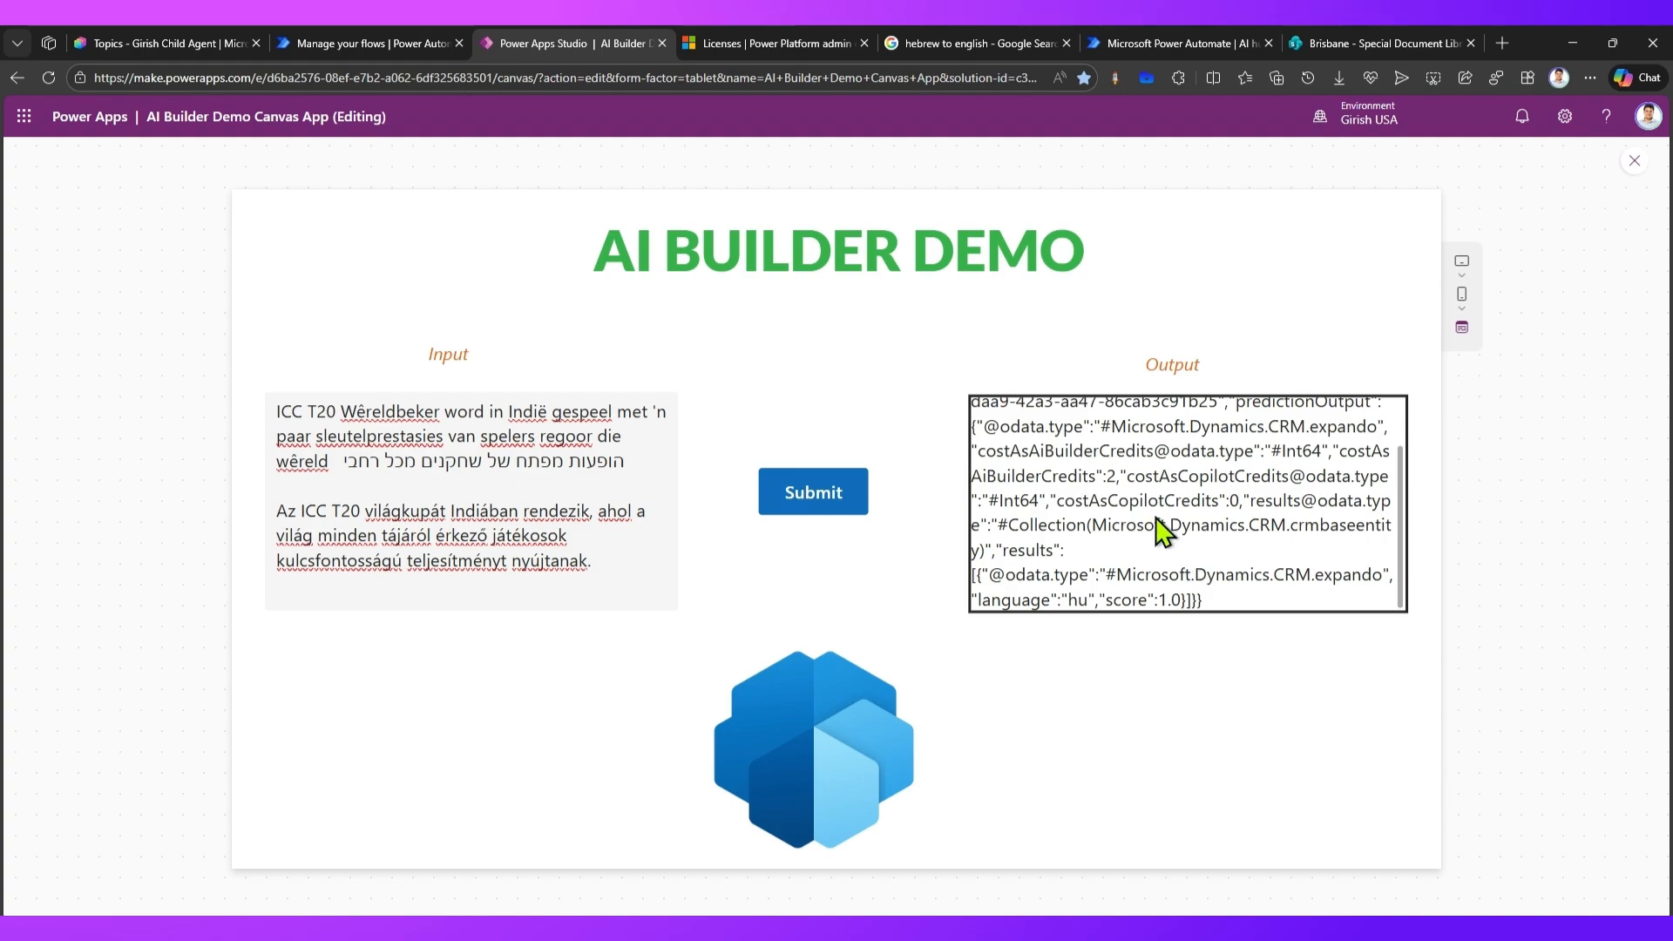
scroll(1306, 525, "up", 1)
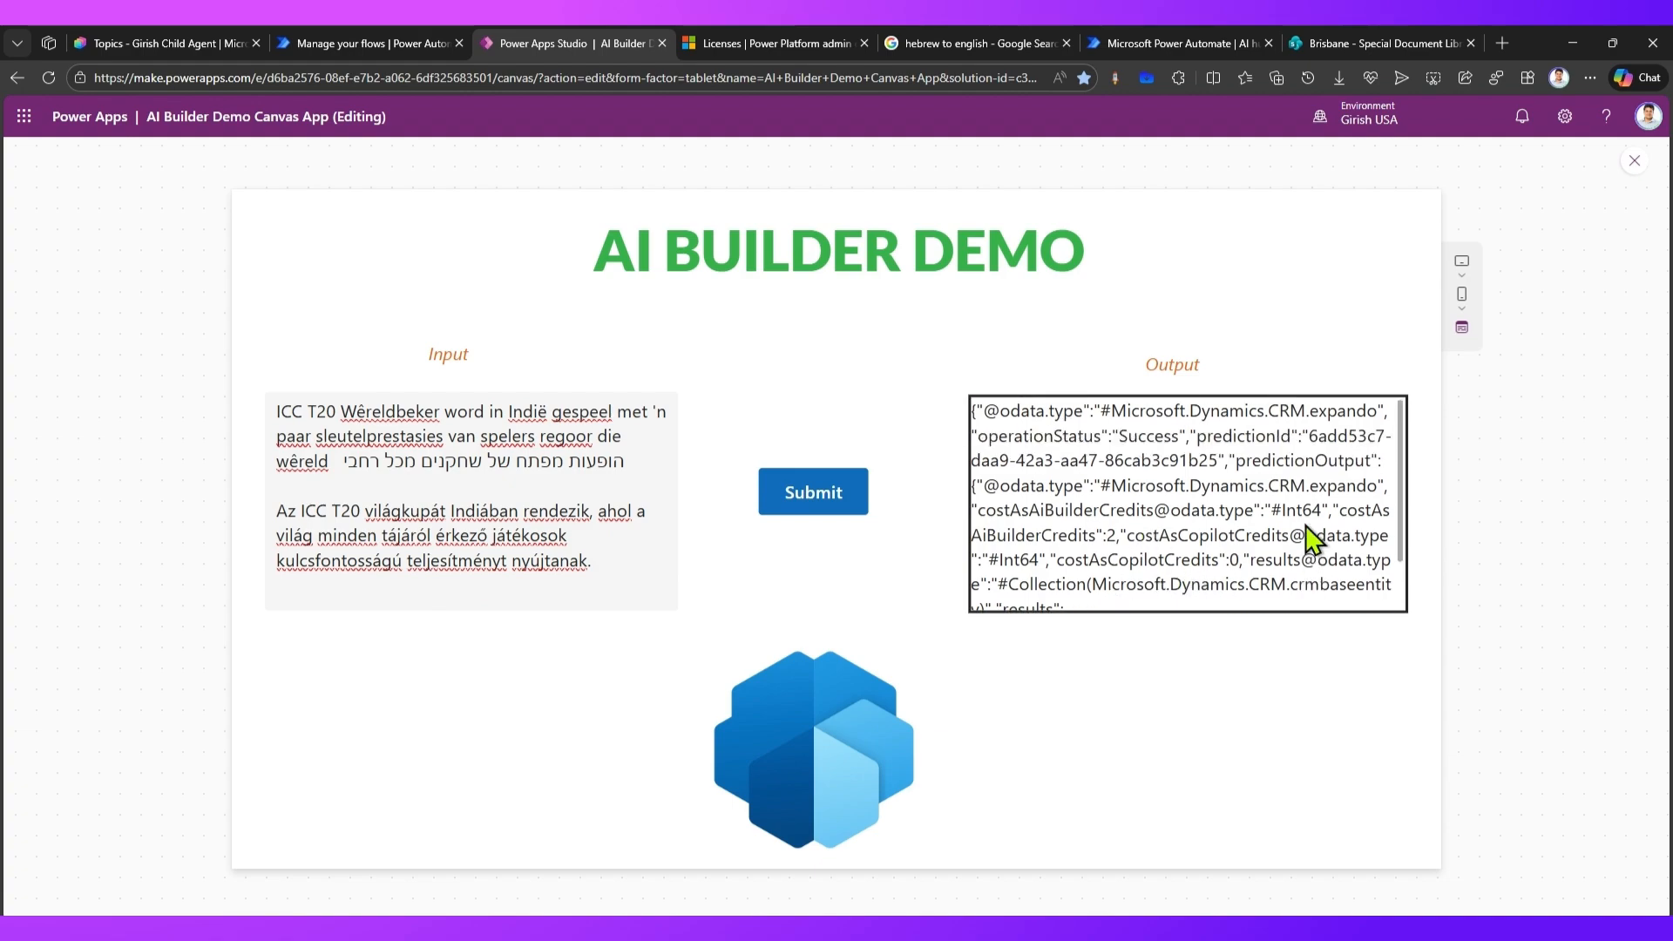
scroll(1307, 536, "down", 1)
scroll(1307, 536, "up", 1)
scroll(1308, 545, "down", 1)
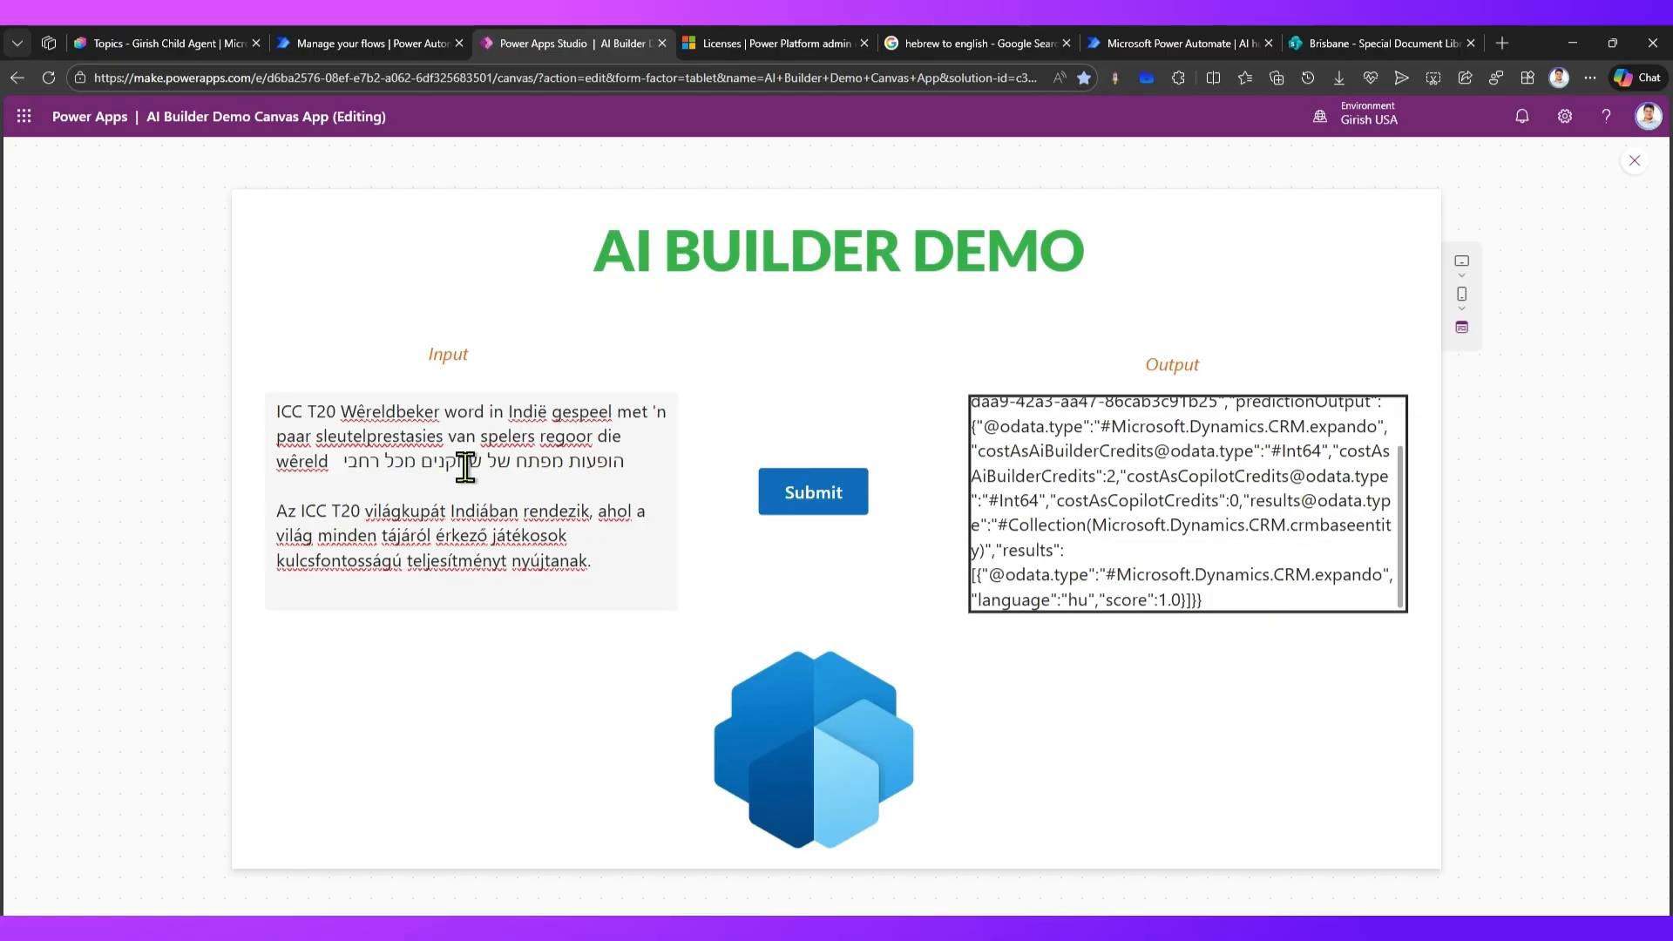
left_click(382, 524)
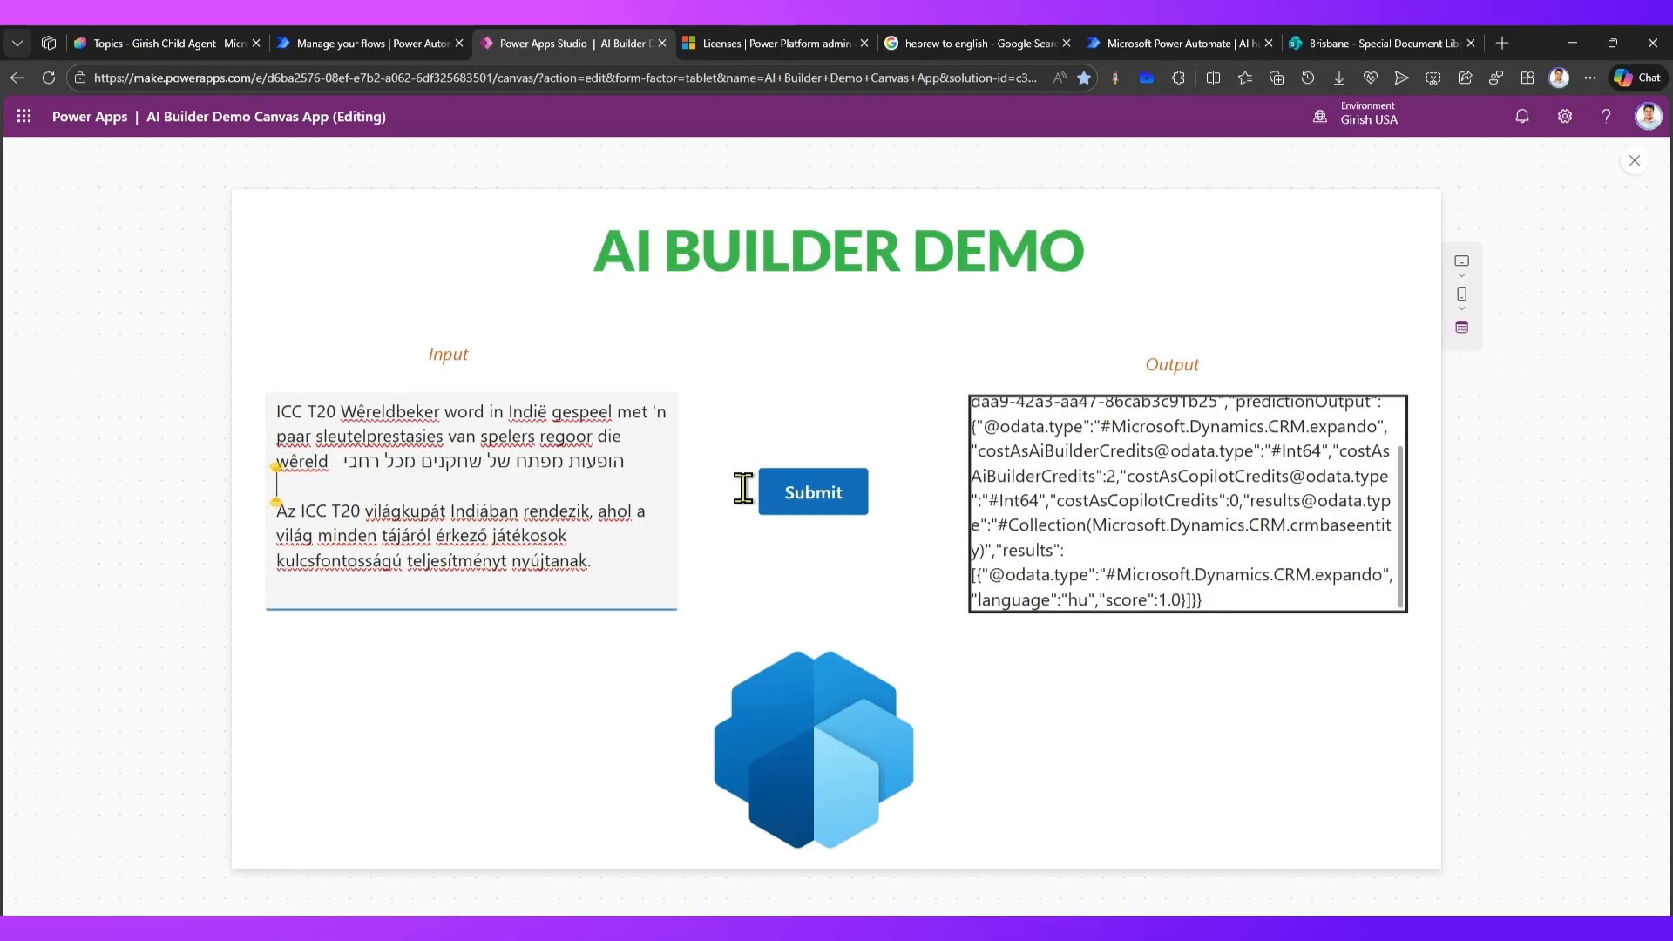
Switch to Power Automate and review the run's flow diagram enlarged, from the Power Apps trigger to the response action
left_click(382, 41)
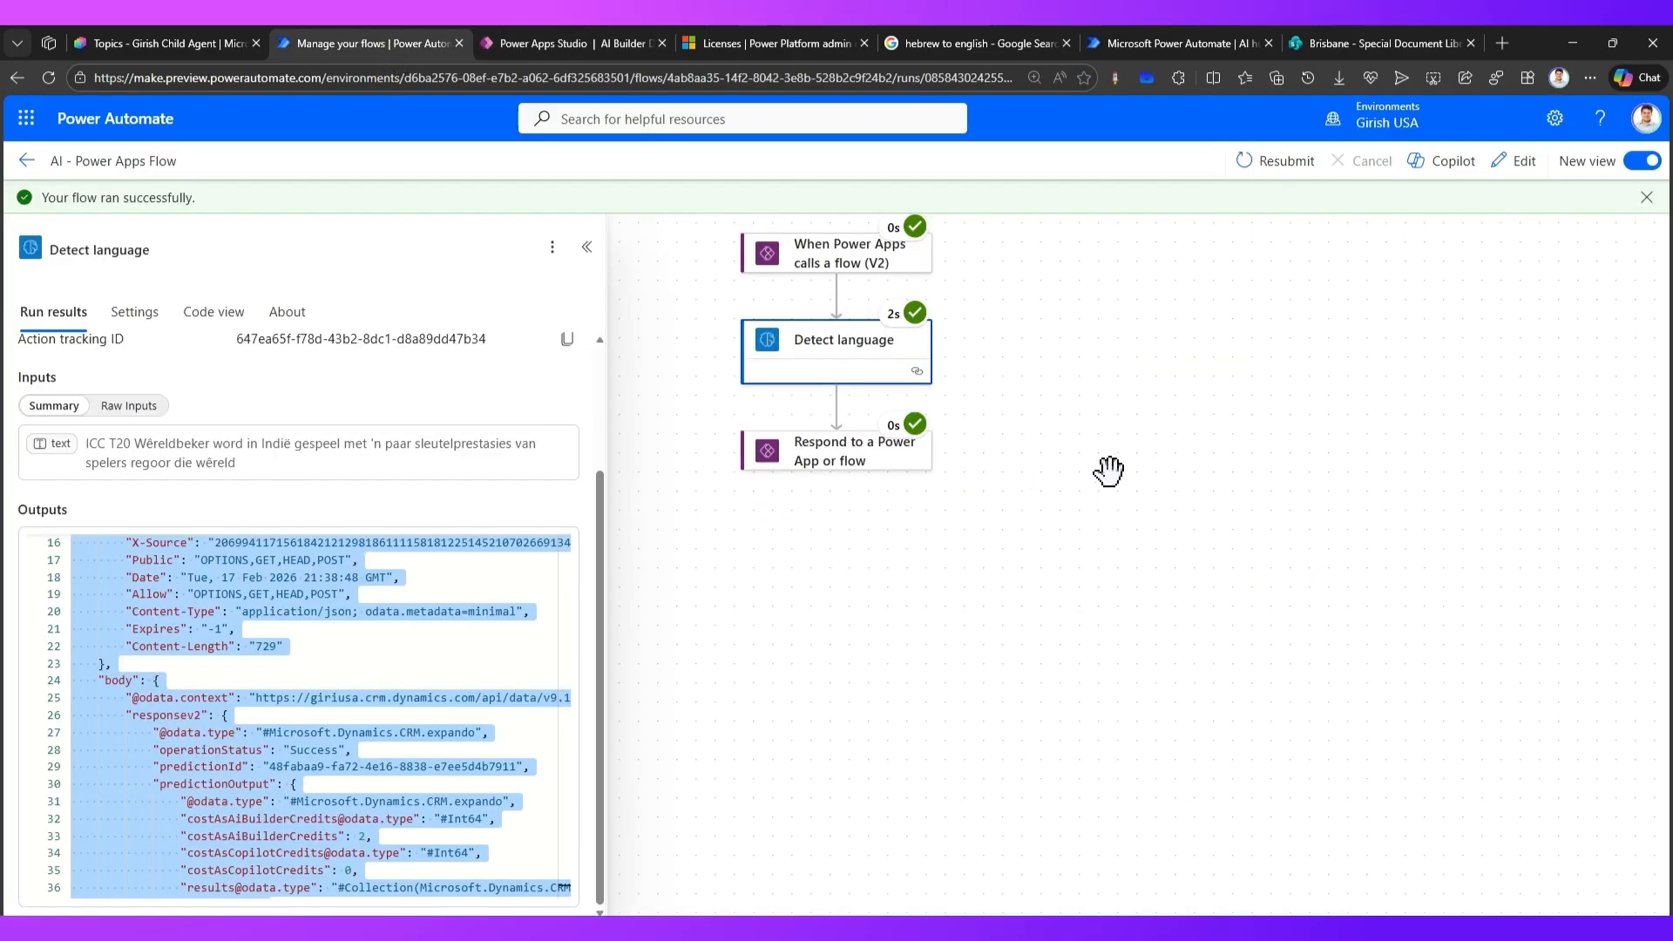
scroll(1078, 448, "up", 3)
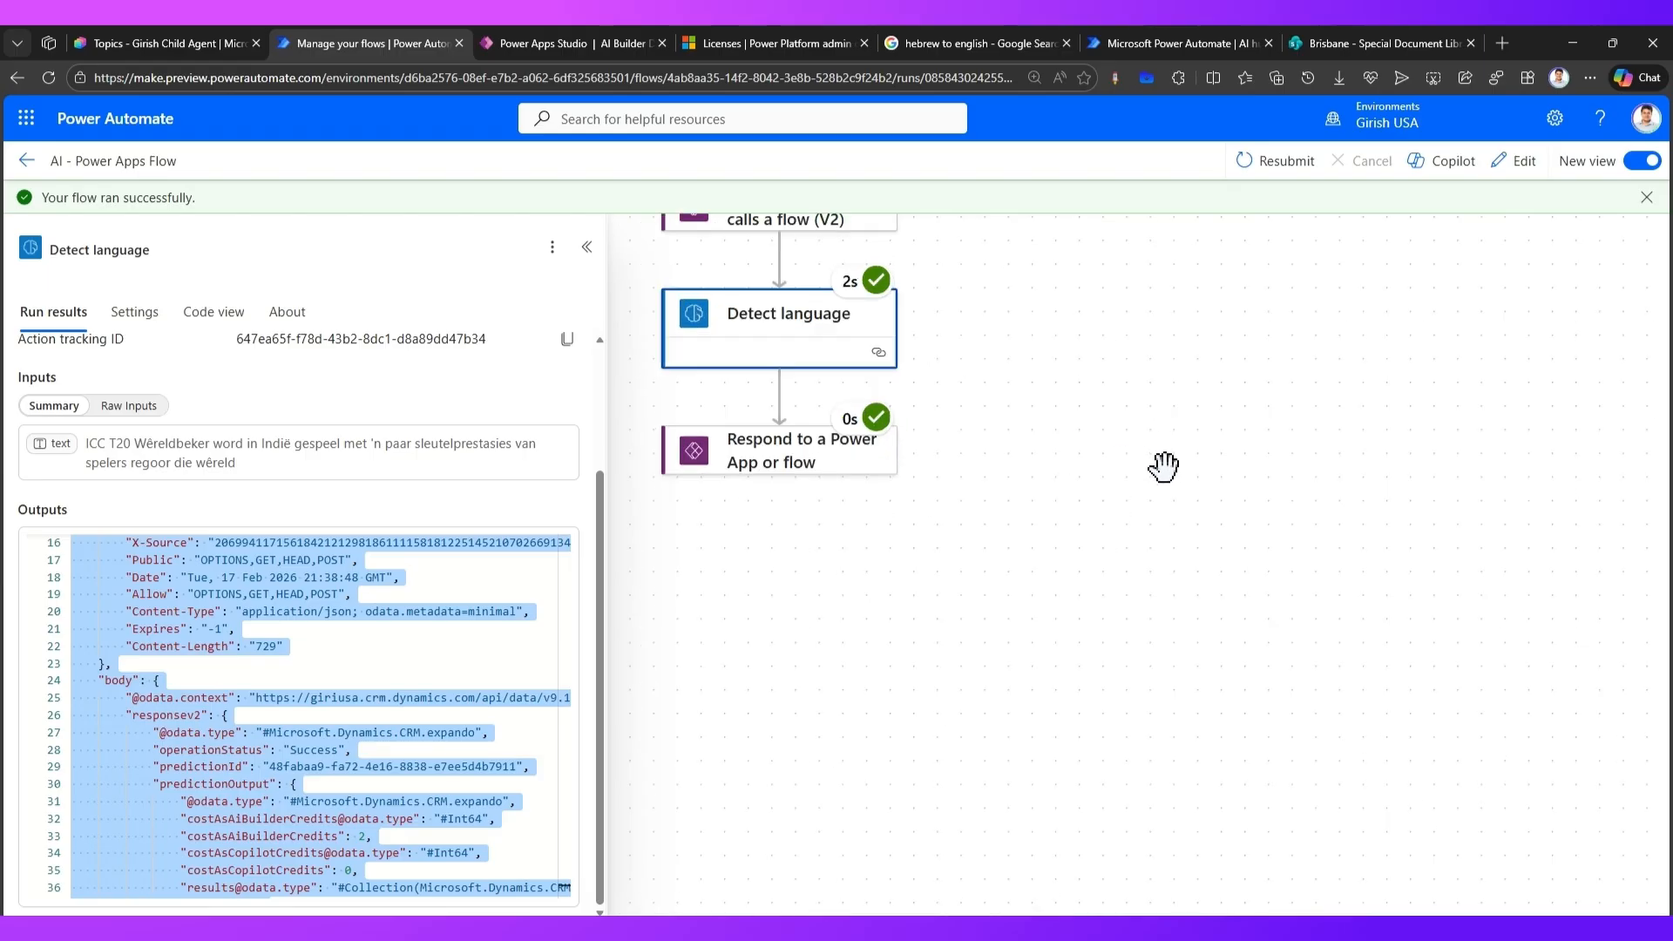
left_click_drag(1129, 486, 1471, 699)
scroll(1451, 623, "up", 2)
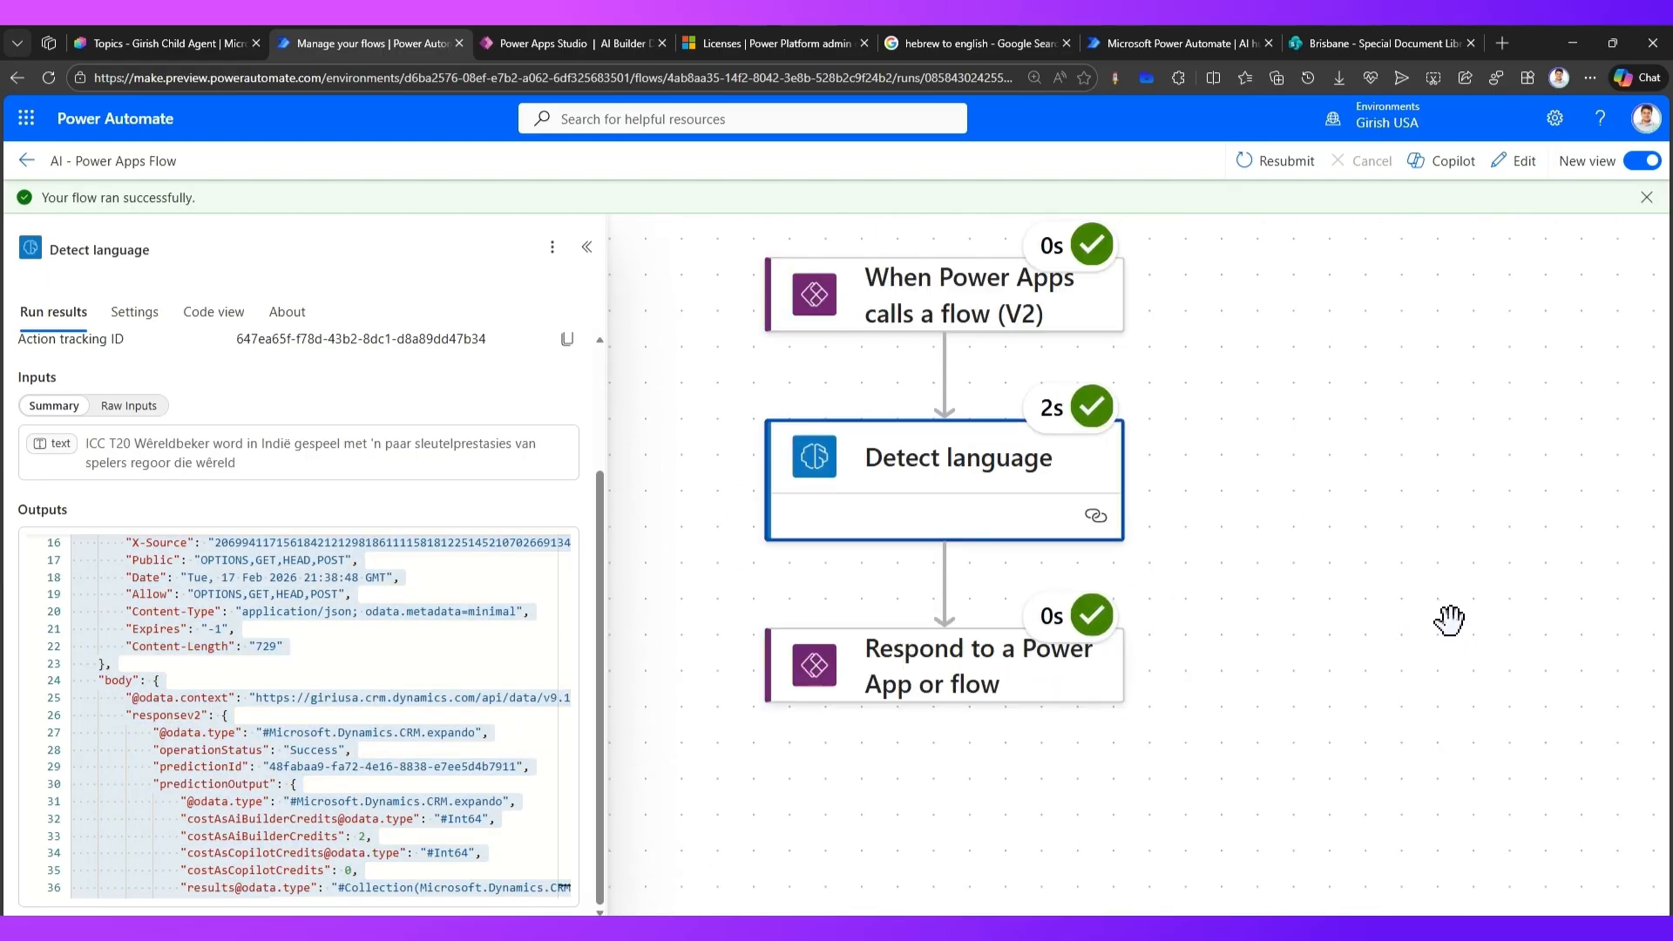
left_click_drag(1352, 457, 1365, 528)
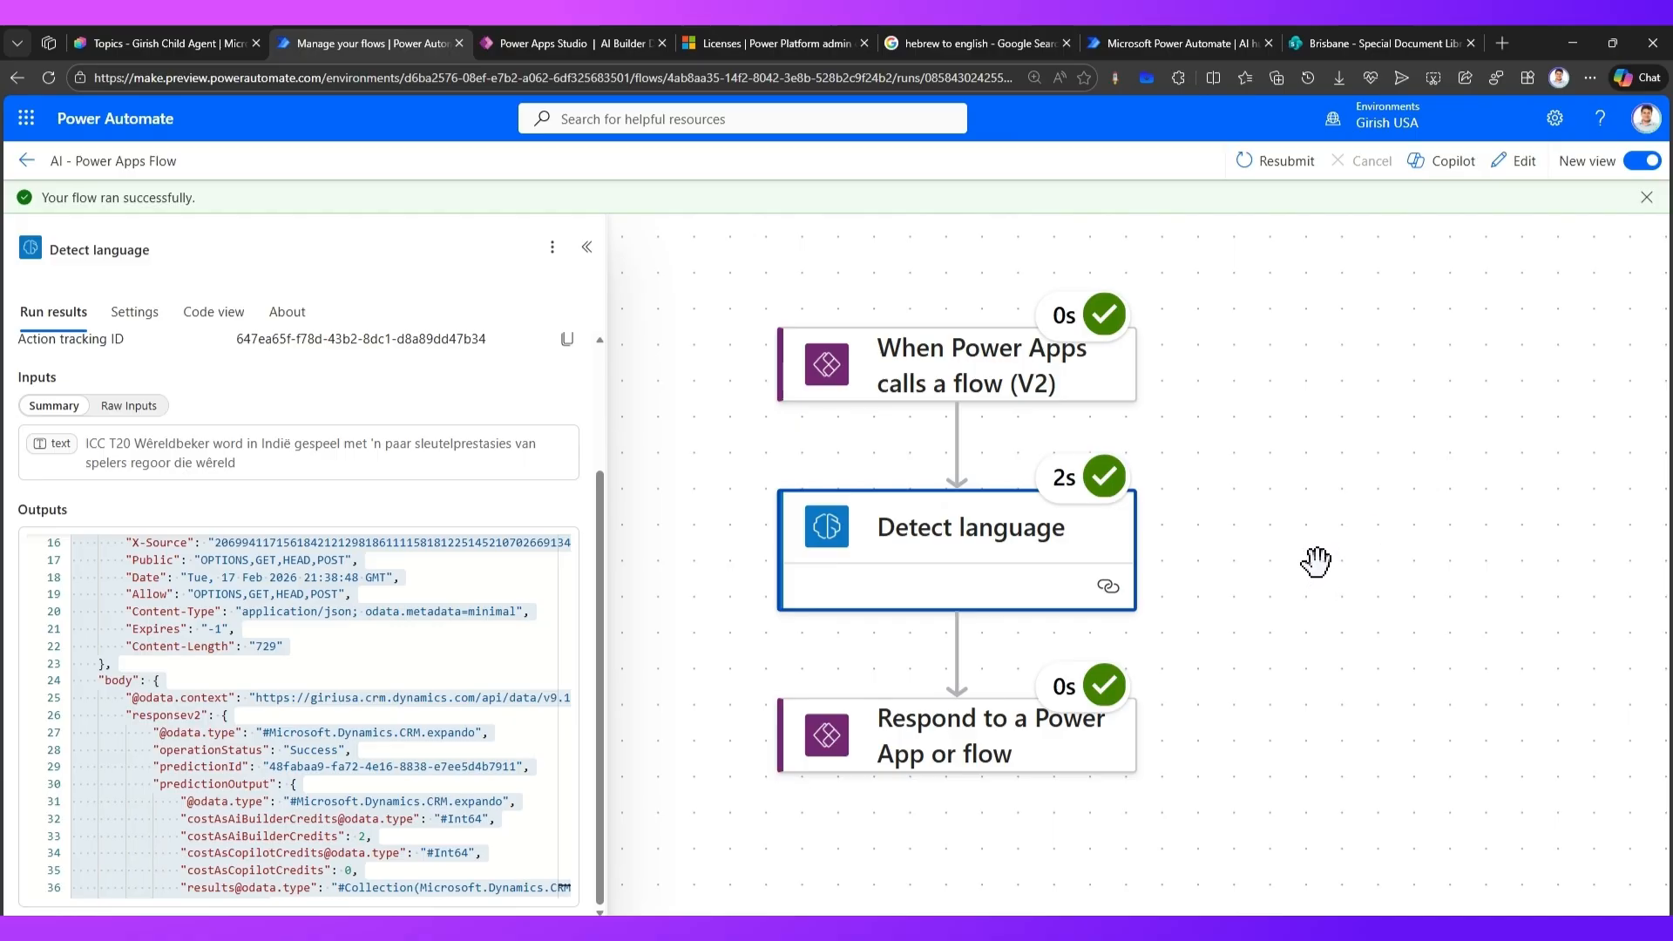
scroll(1321, 554, "up", 1)
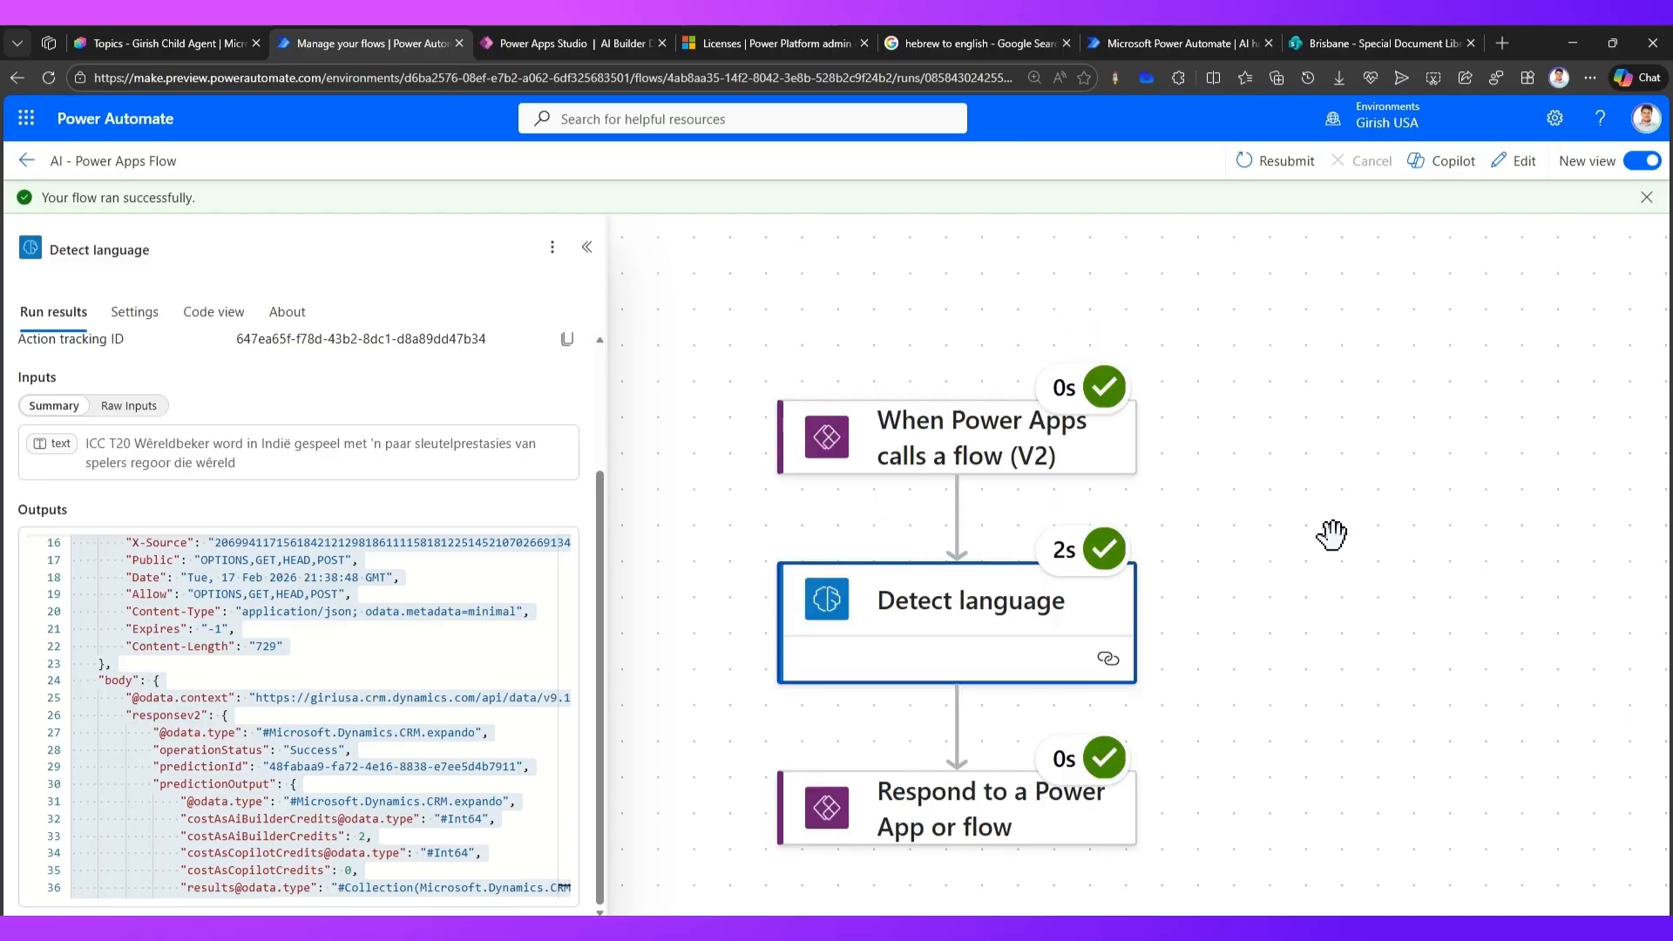